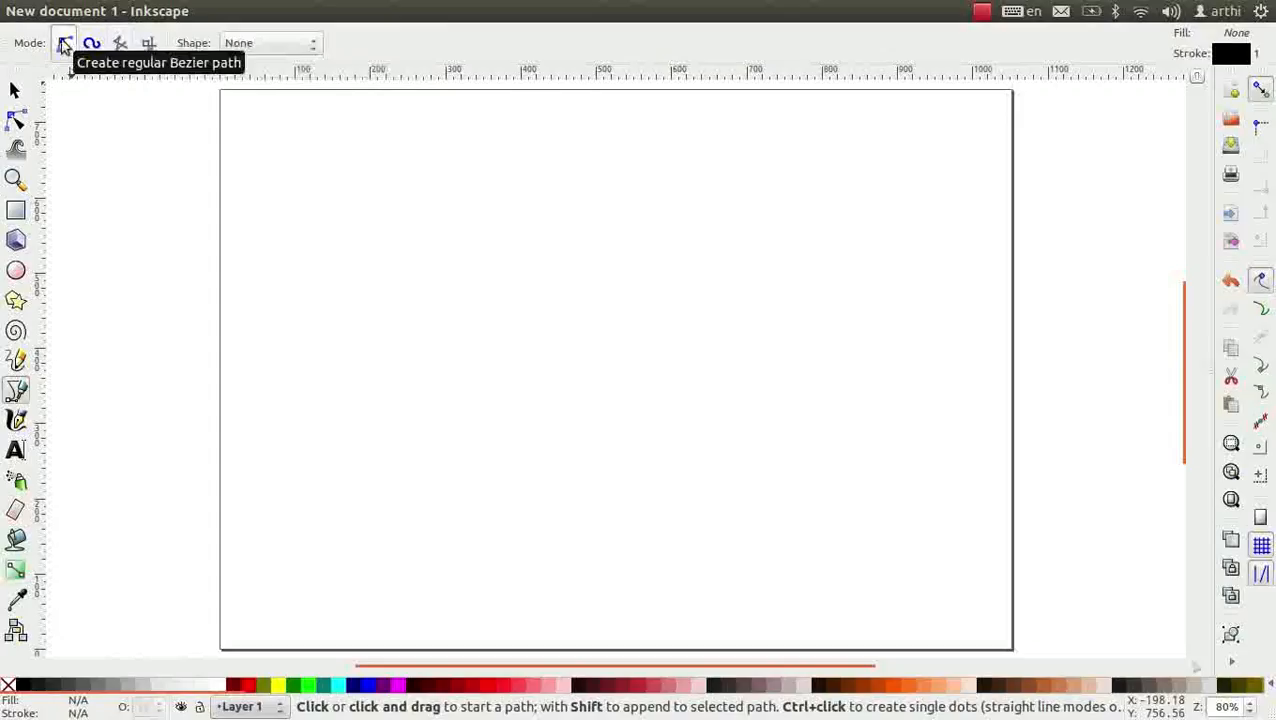
Draw a horizontal straight line about 819 px long across the upper part of the page with the Bezier tool.
click(248, 167)
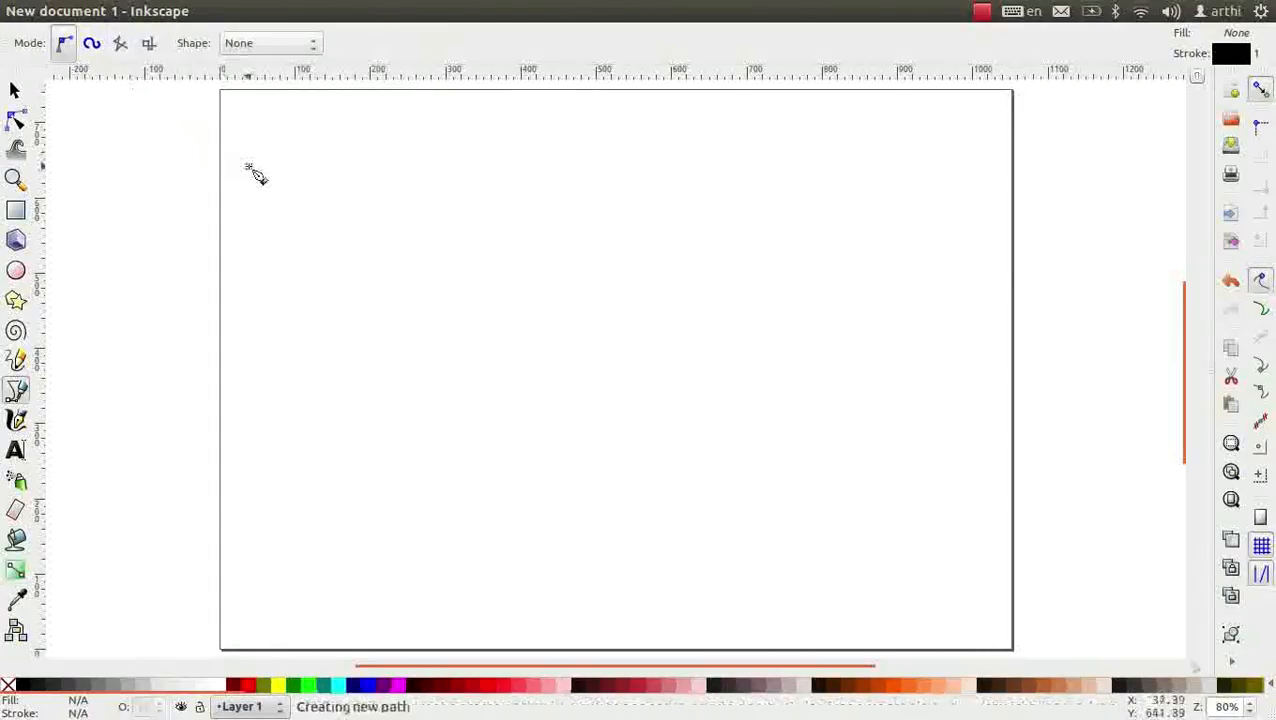
click(248, 167)
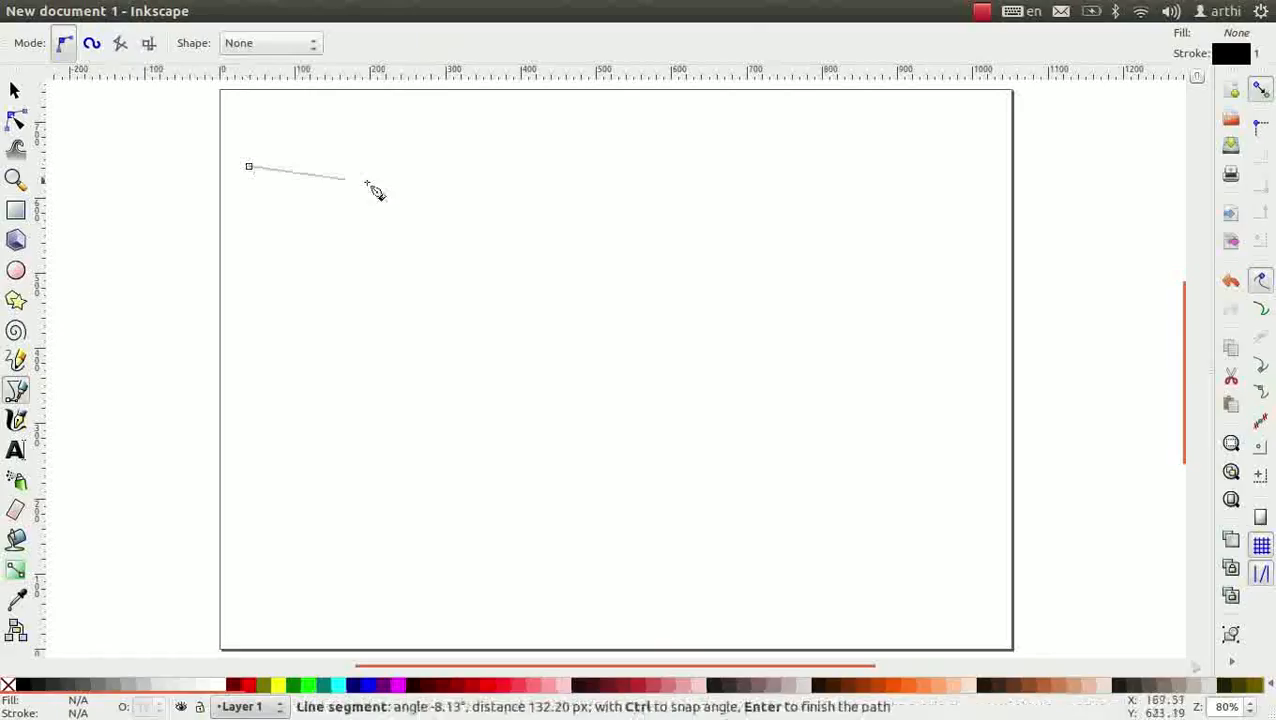
click(865, 167)
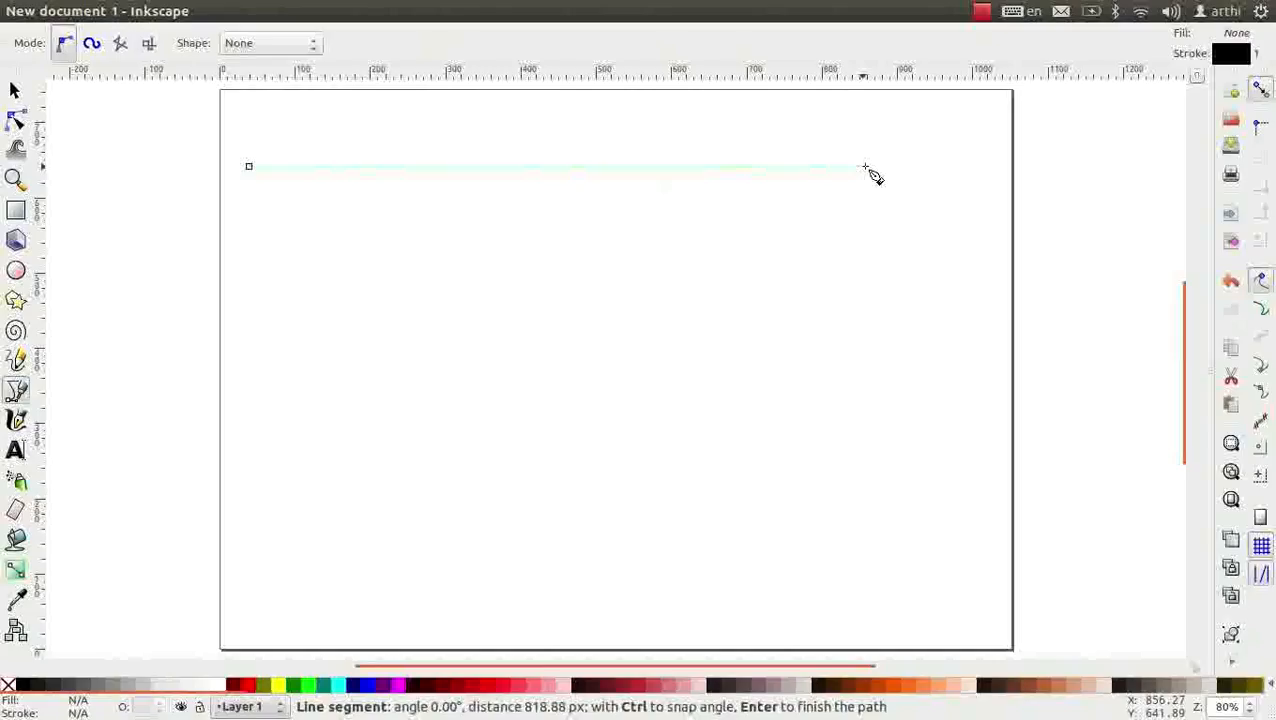
key(Return)
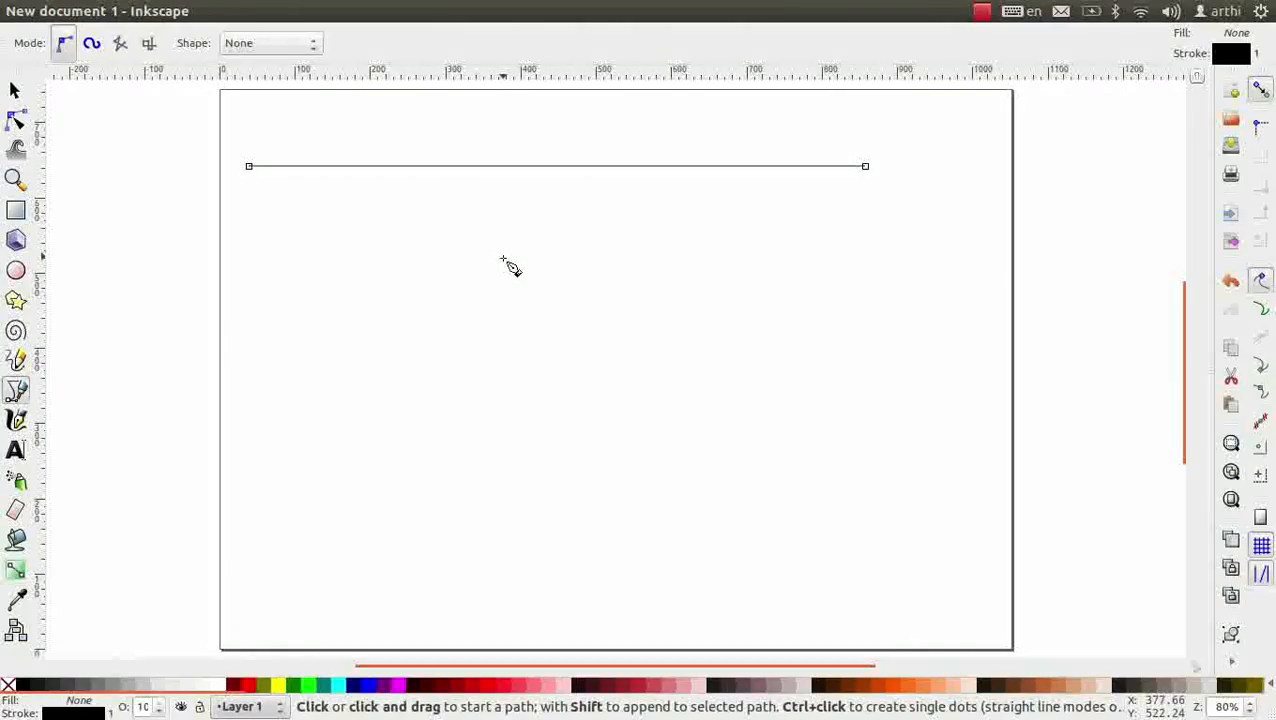
Draw a closed triangle of straight Bezier segments below the left part of the horizontal line.
click(373, 217)
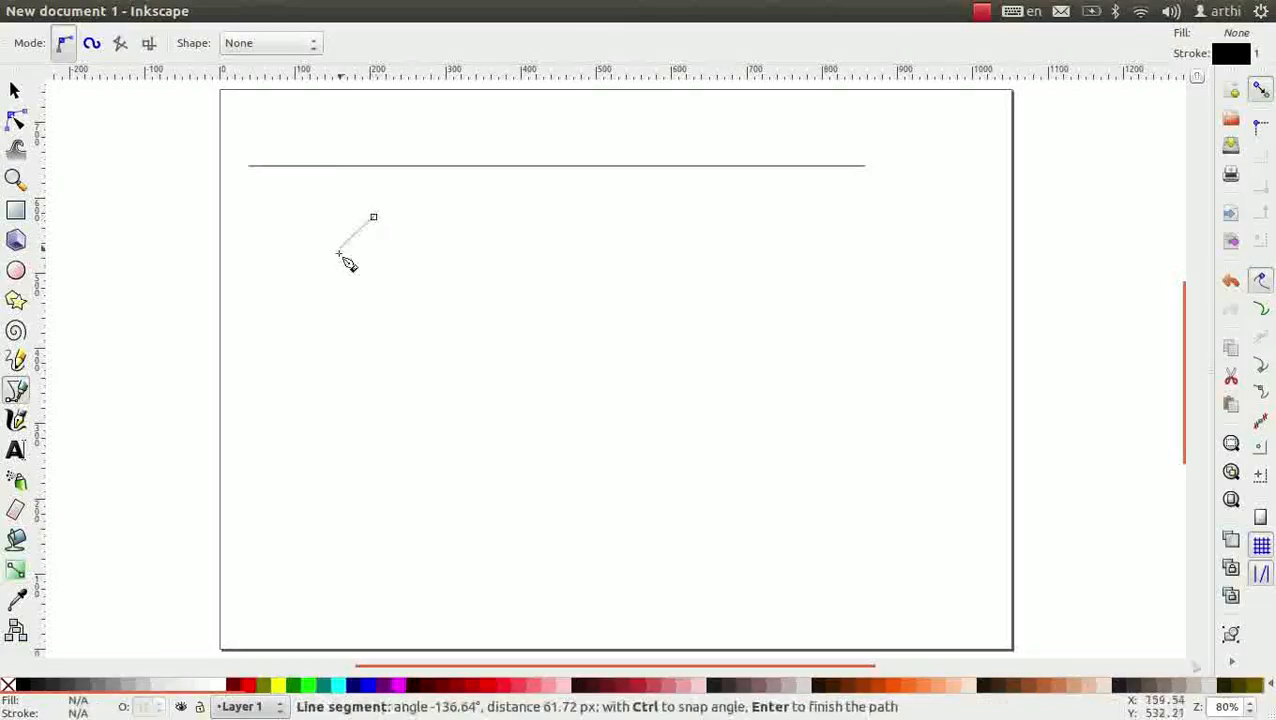
click(278, 372)
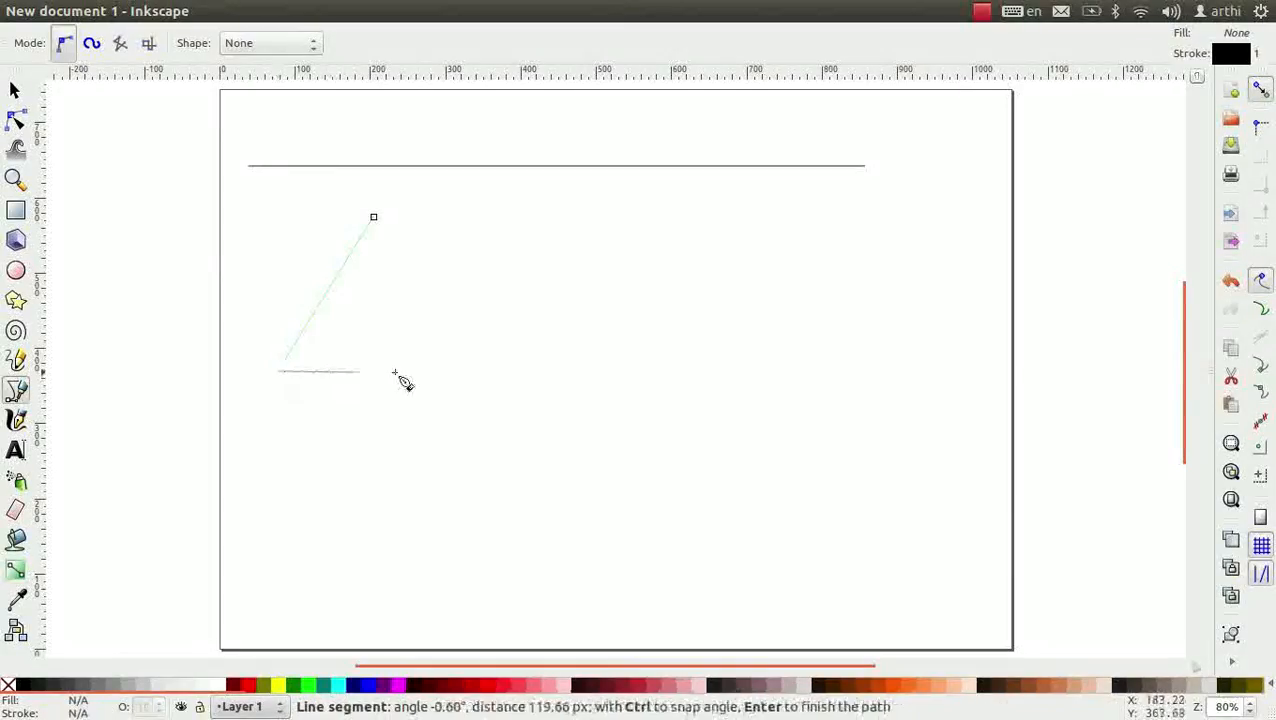
click(481, 369)
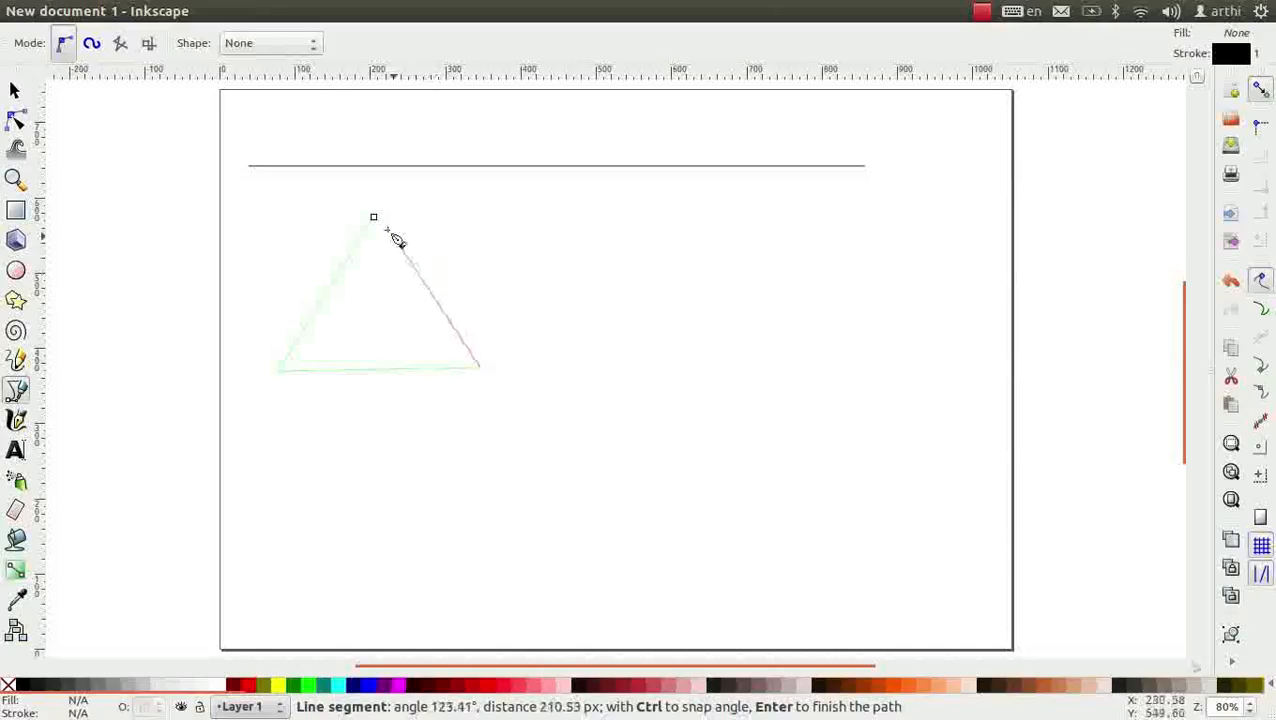
click(373, 218)
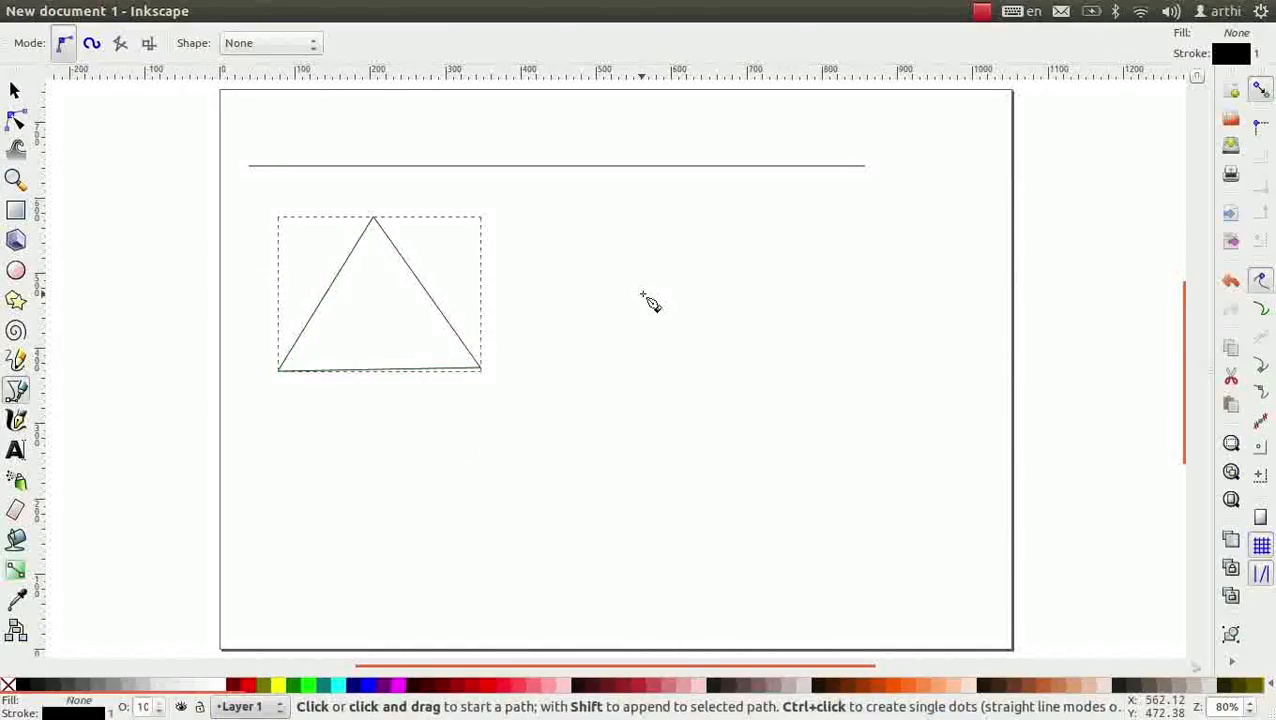
Draw an open, upward-arching Bezier curve about 313 px wide to the right of the triangle.
click(580, 336)
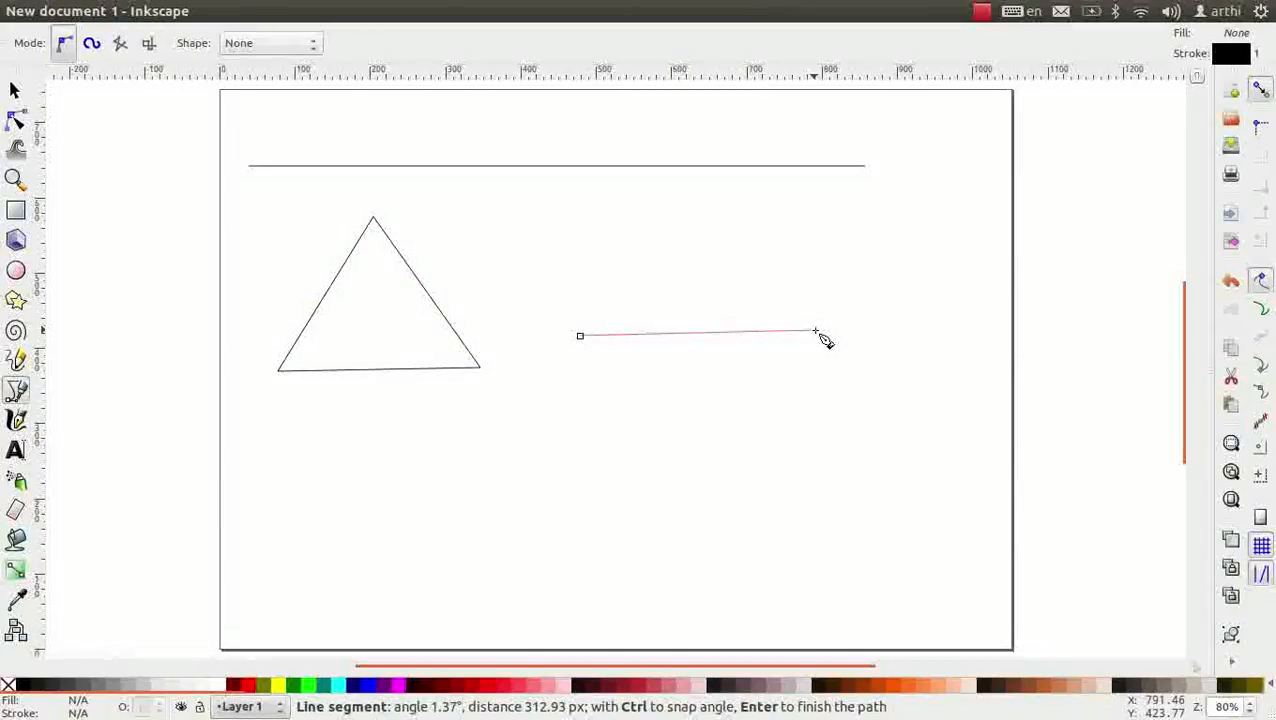
drag(816, 332, 920, 435)
right_click(920, 435)
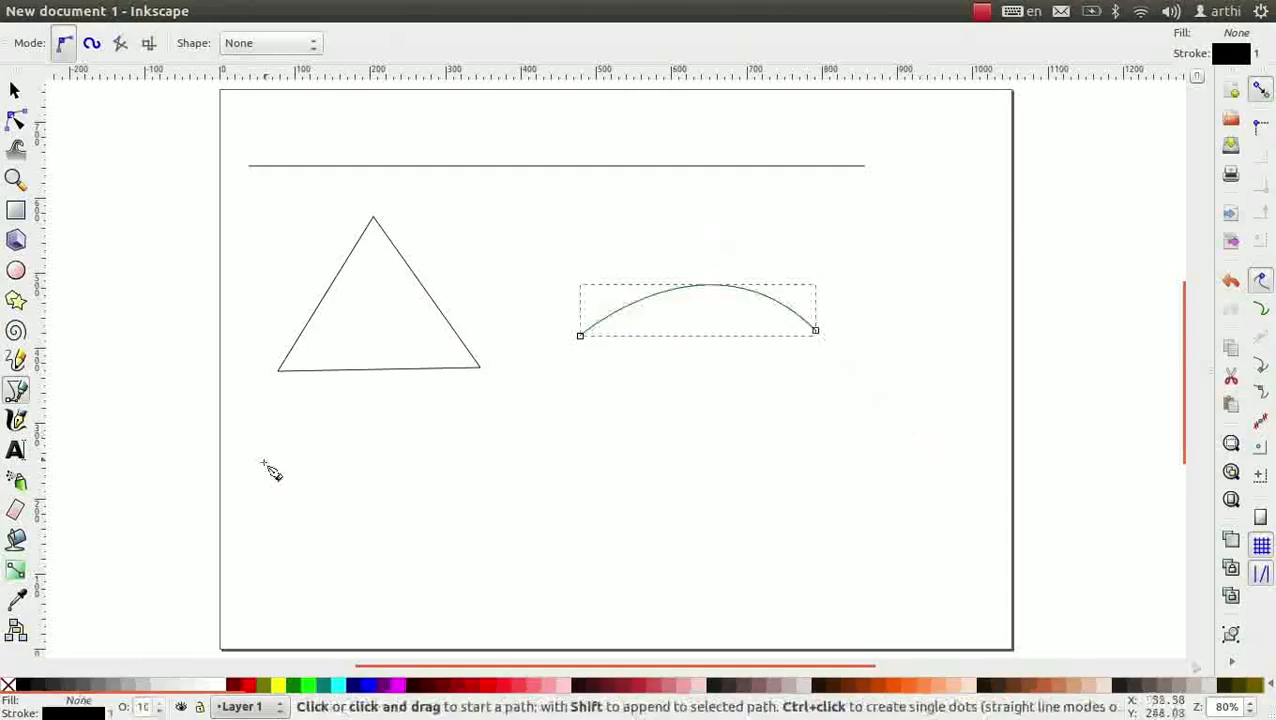
Draw two small open curves below the triangle, one arching upward and one sagging downward beside it.
click(264, 462)
drag(420, 460, 434, 512)
right_click(496, 485)
click(492, 481)
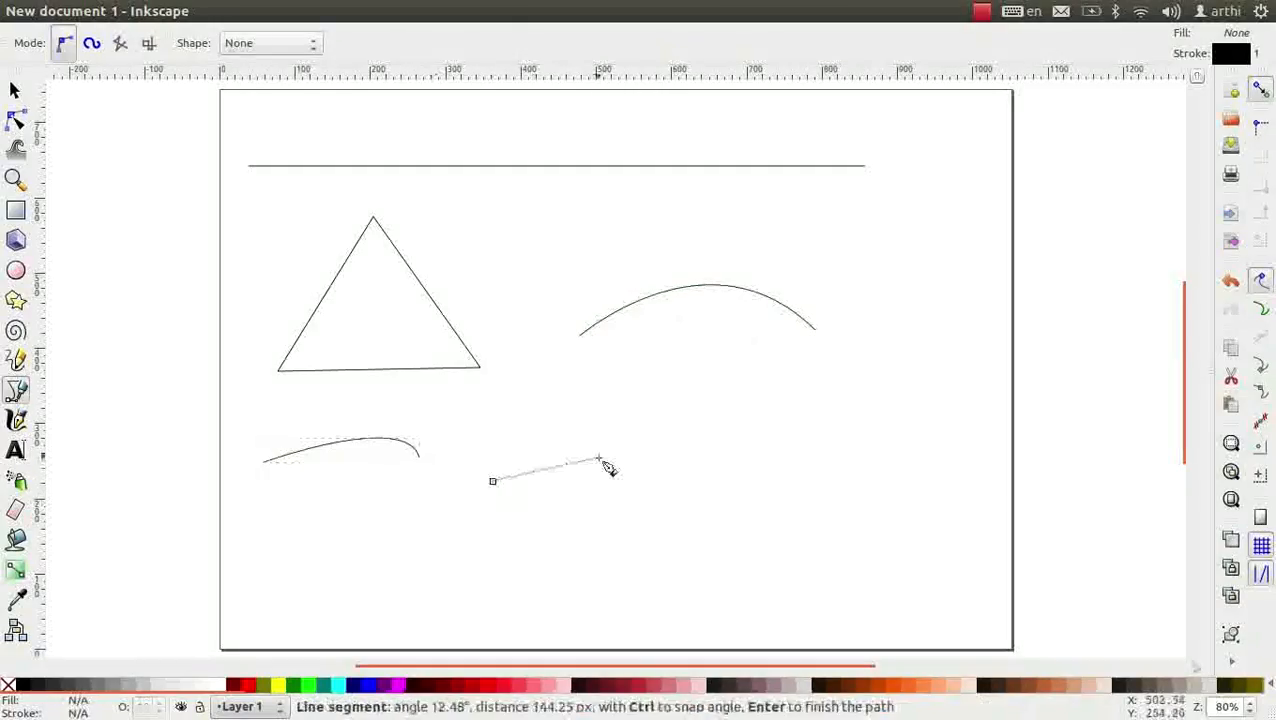
drag(598, 458, 607, 398)
right_click(607, 398)
Draw two small open curves below the large arch, one bending upward and one sagging downward to its lower right.
click(646, 383)
drag(797, 396, 815, 461)
right_click(815, 461)
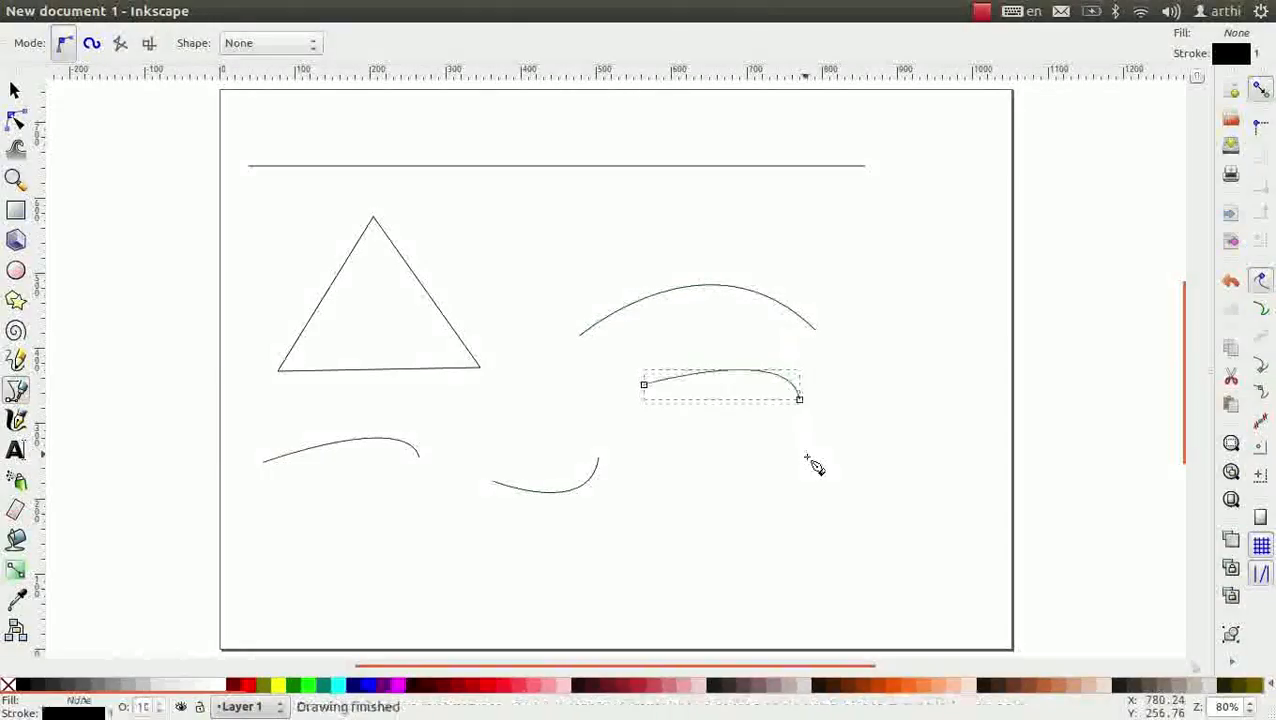
click(807, 457)
drag(904, 410, 906, 343)
right_click(906, 343)
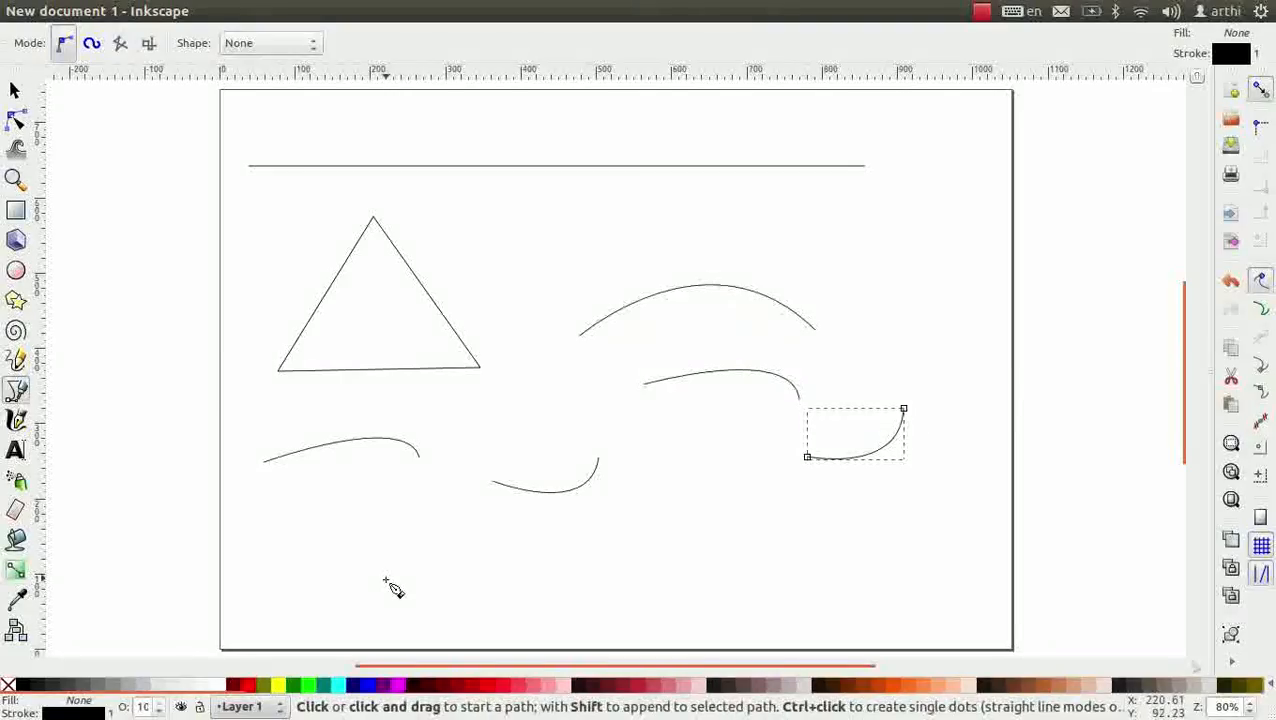
Draw two upward-arching open curves side by side near the bottom of the page, the right one about 299 px wide.
click(386, 579)
drag(626, 577, 722, 645)
right_click(722, 645)
click(686, 555)
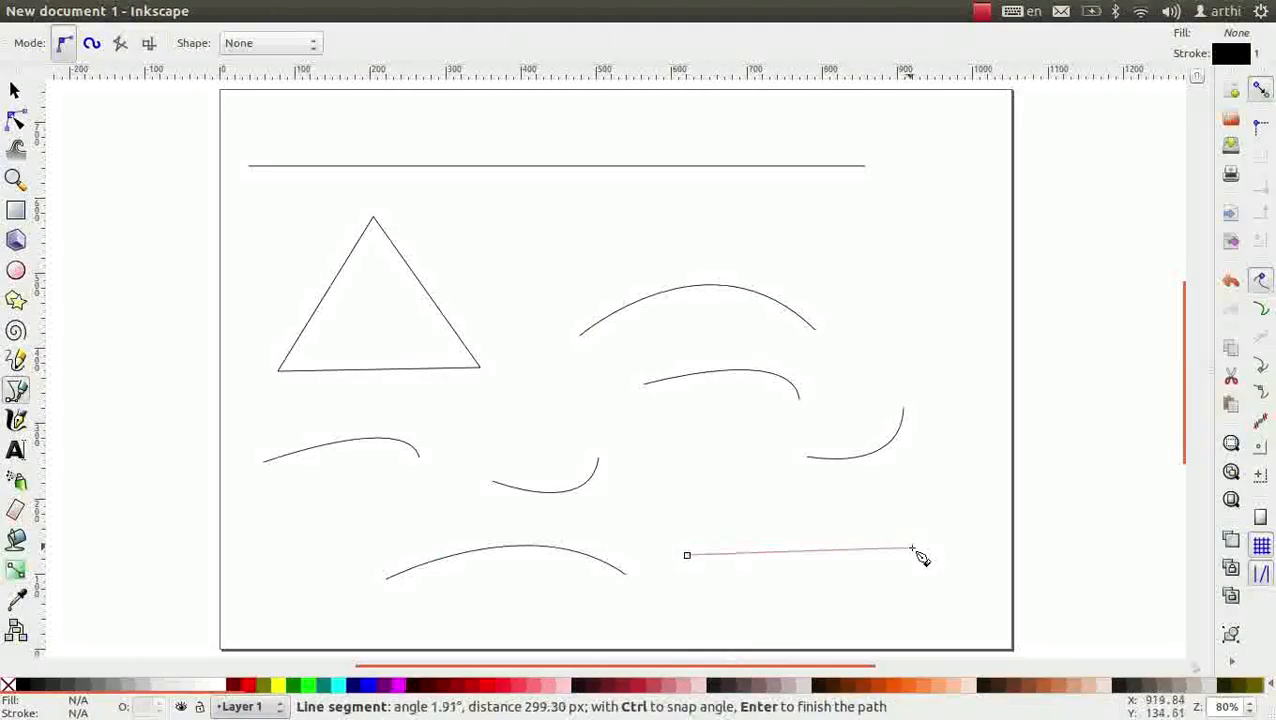
mouse_move(912, 549)
mouse_down()
mouse_move(977, 624)
mouse_move(1013, 640)
mouse_up()
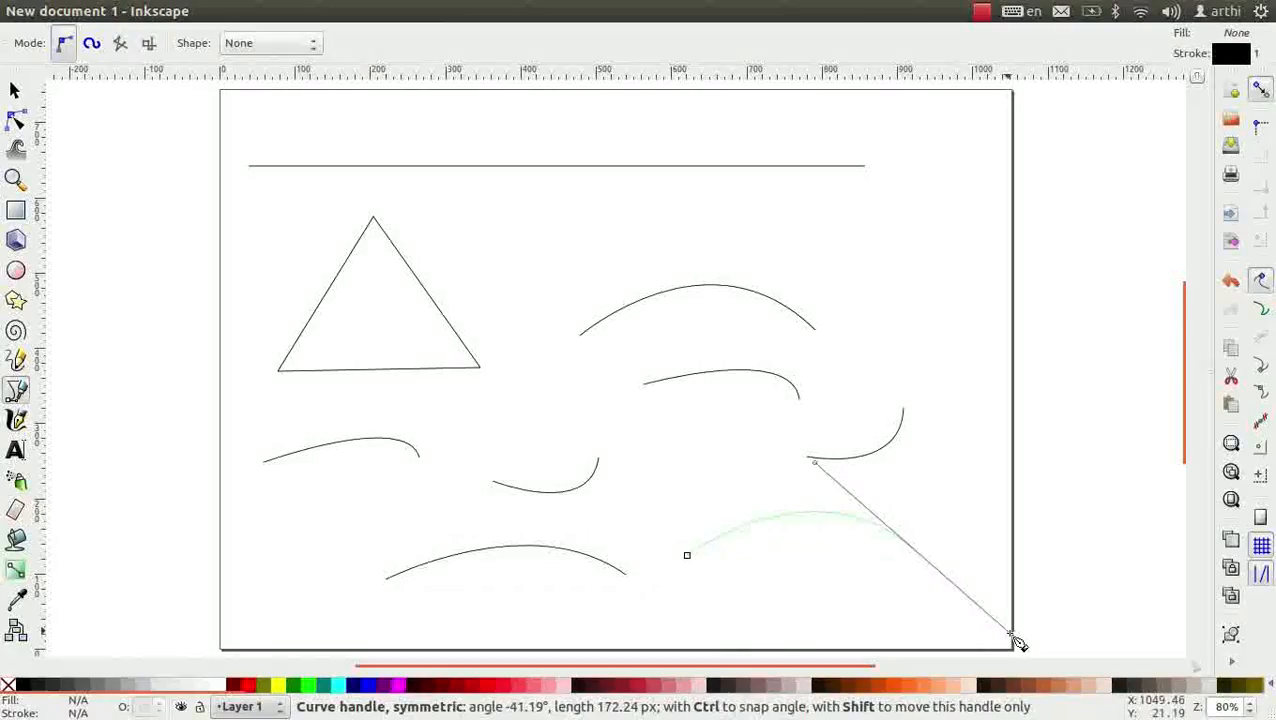
right_click(1013, 640)
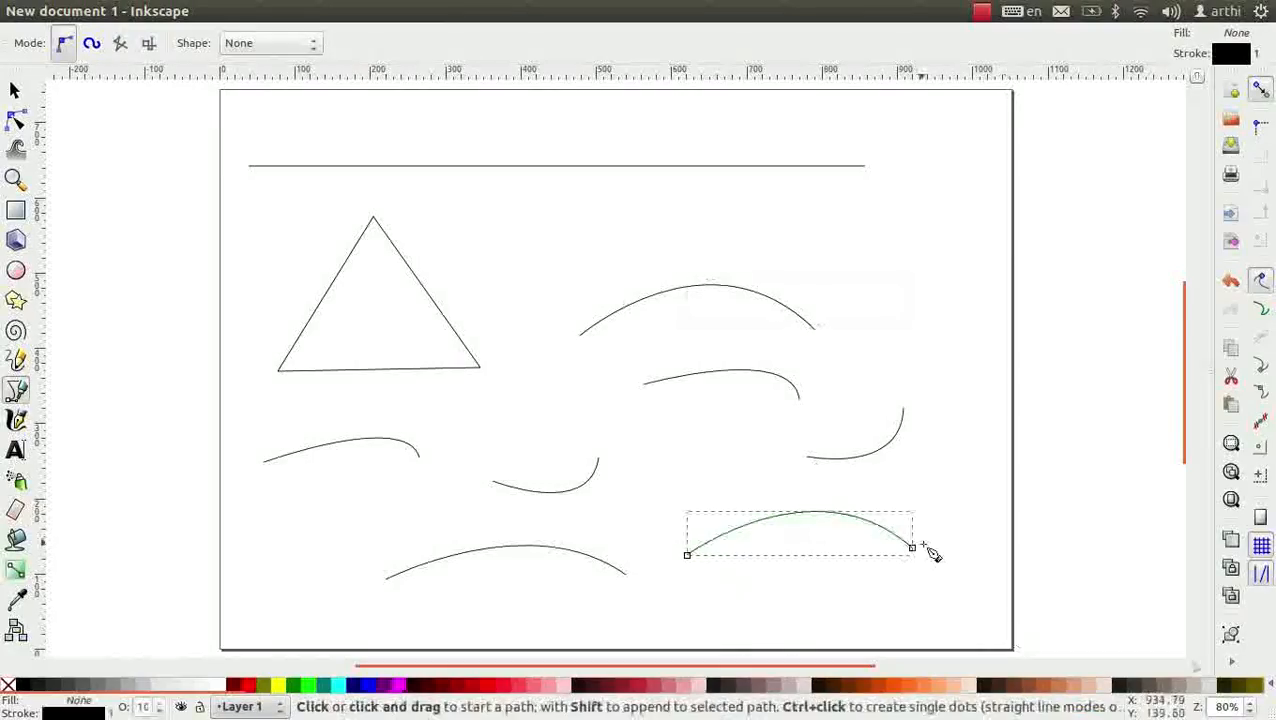
Select all the practice lines and curves on the page and delete them.
key(ctrl+a)
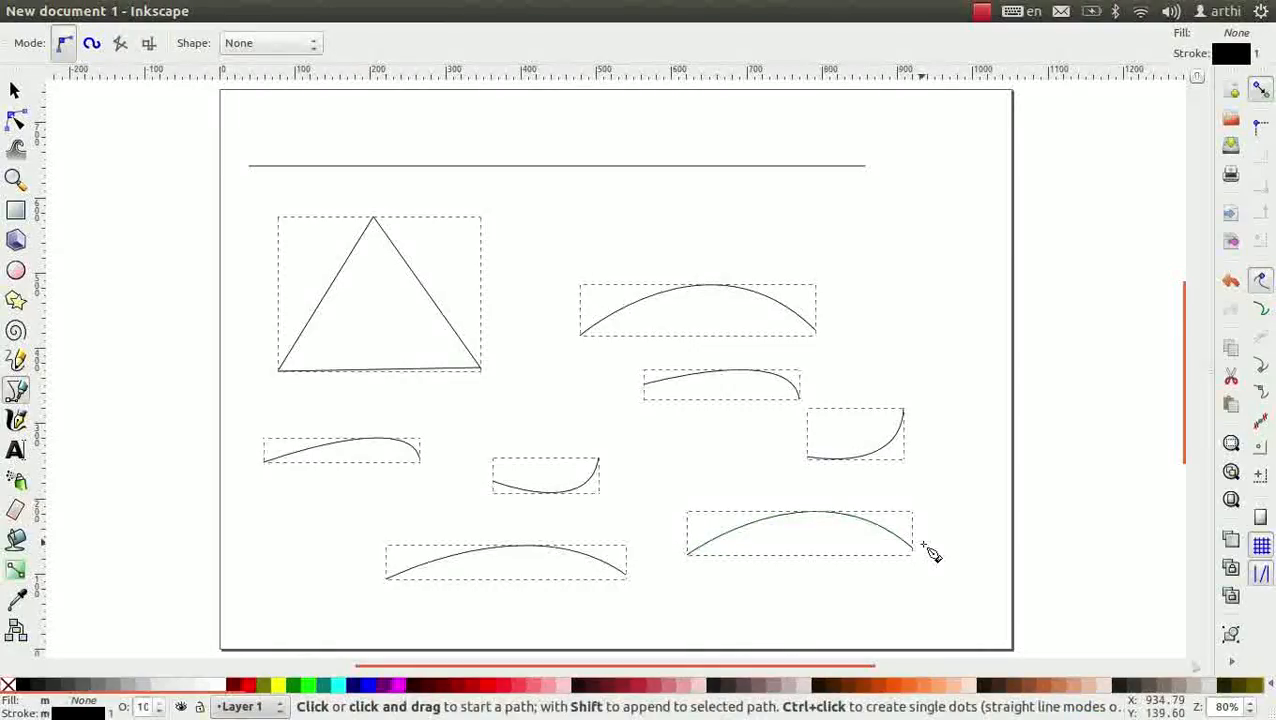
key(Delete)
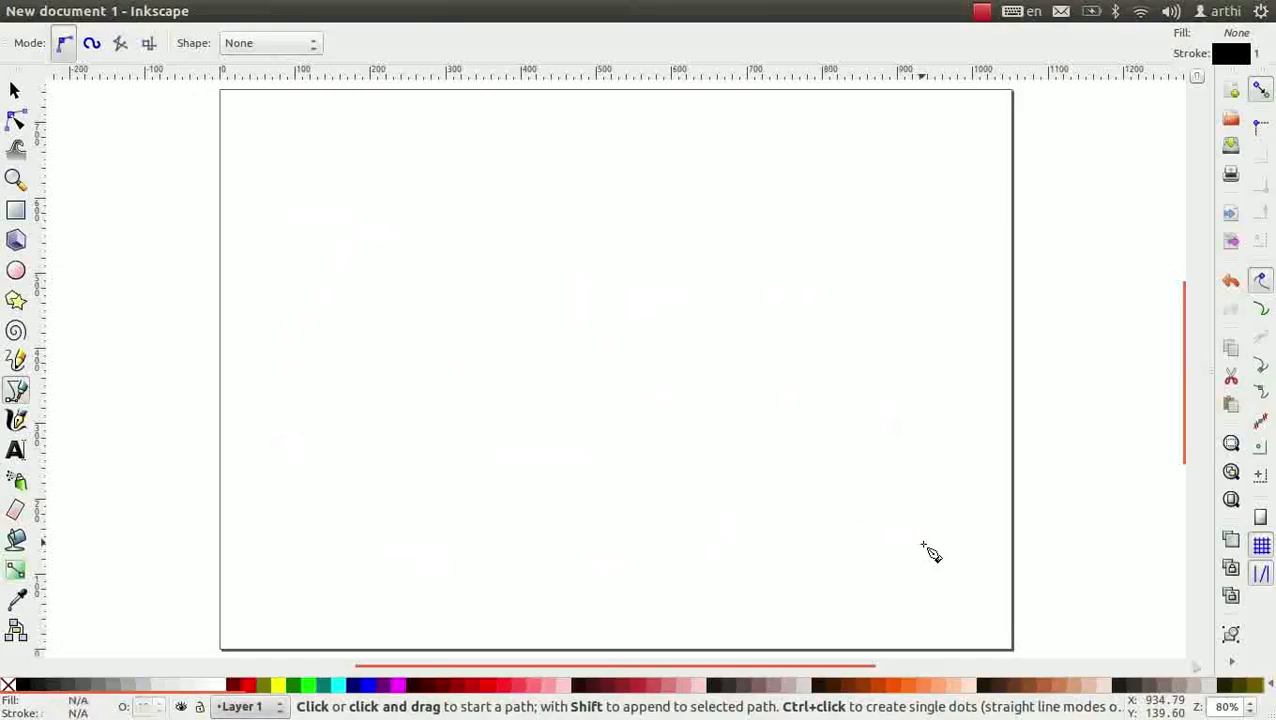
Draw a closed irregular Bezier shape with a rounded upper right side and a wavy lower left side, ending at its start node.
scroll(288, 236, up, 1)
drag(288, 236, 225, 287)
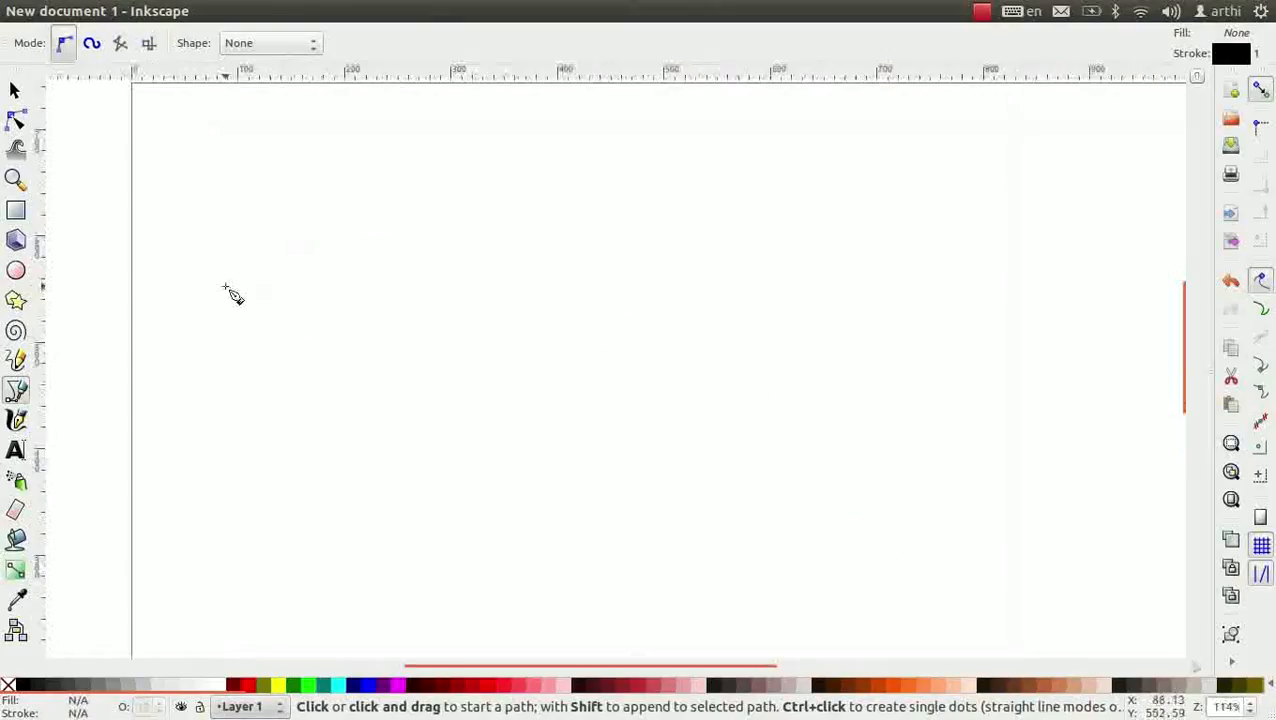
click(225, 289)
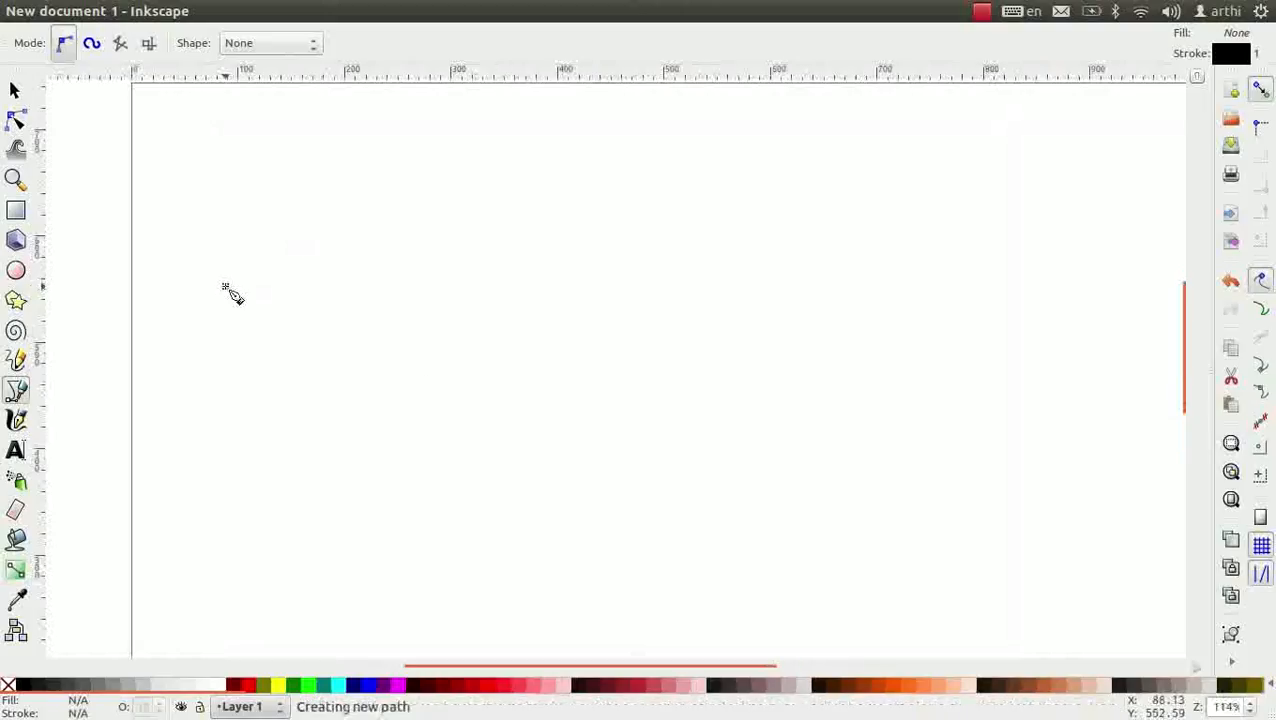
drag(537, 260, 649, 384)
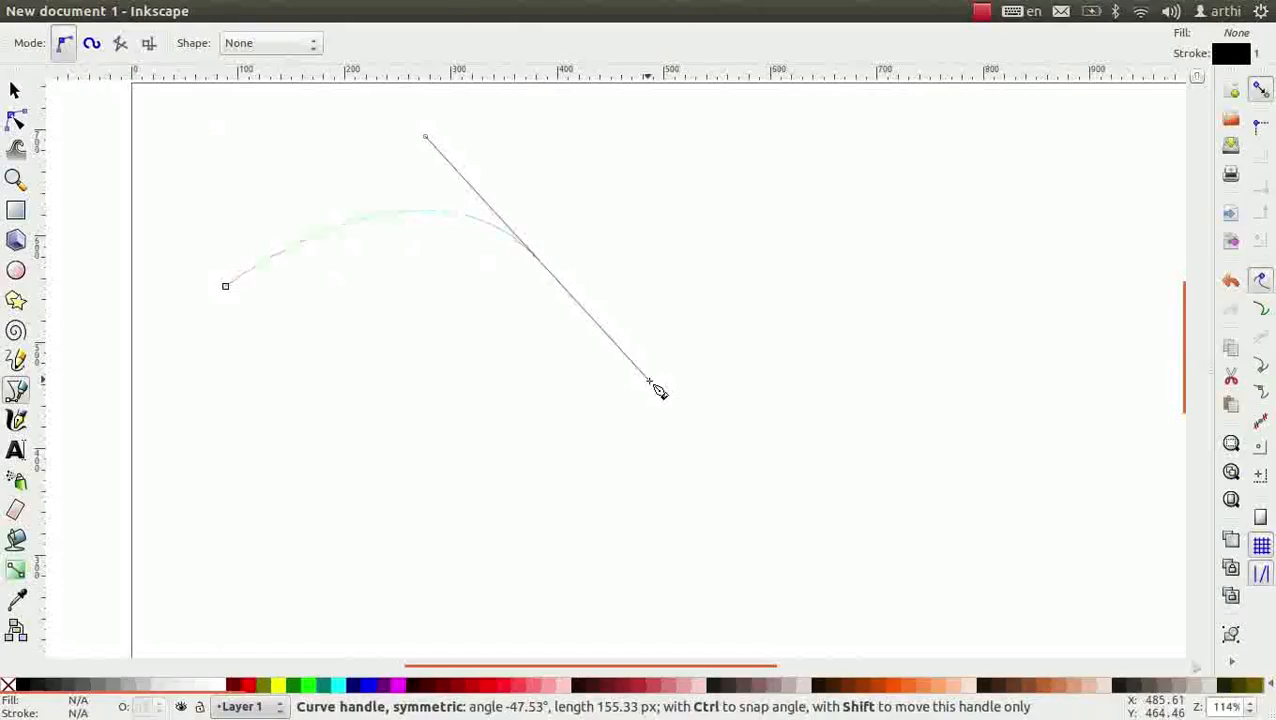
drag(650, 383, 651, 381)
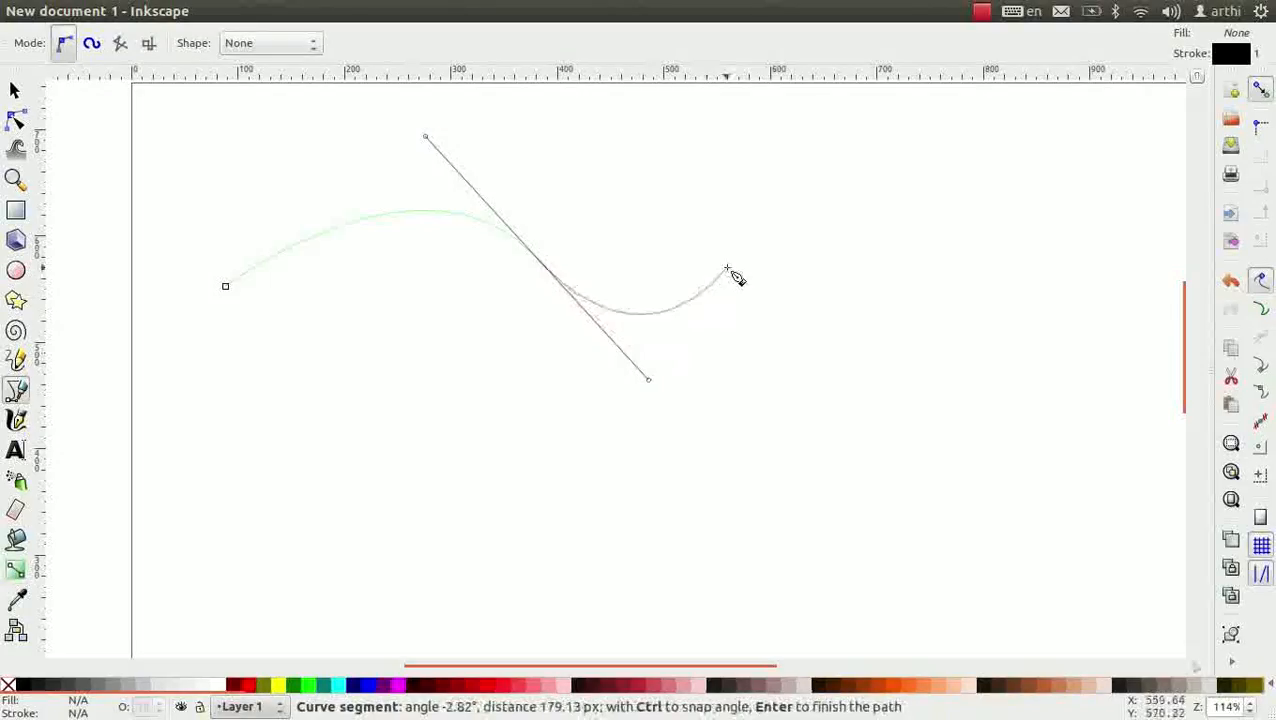
click(528, 457)
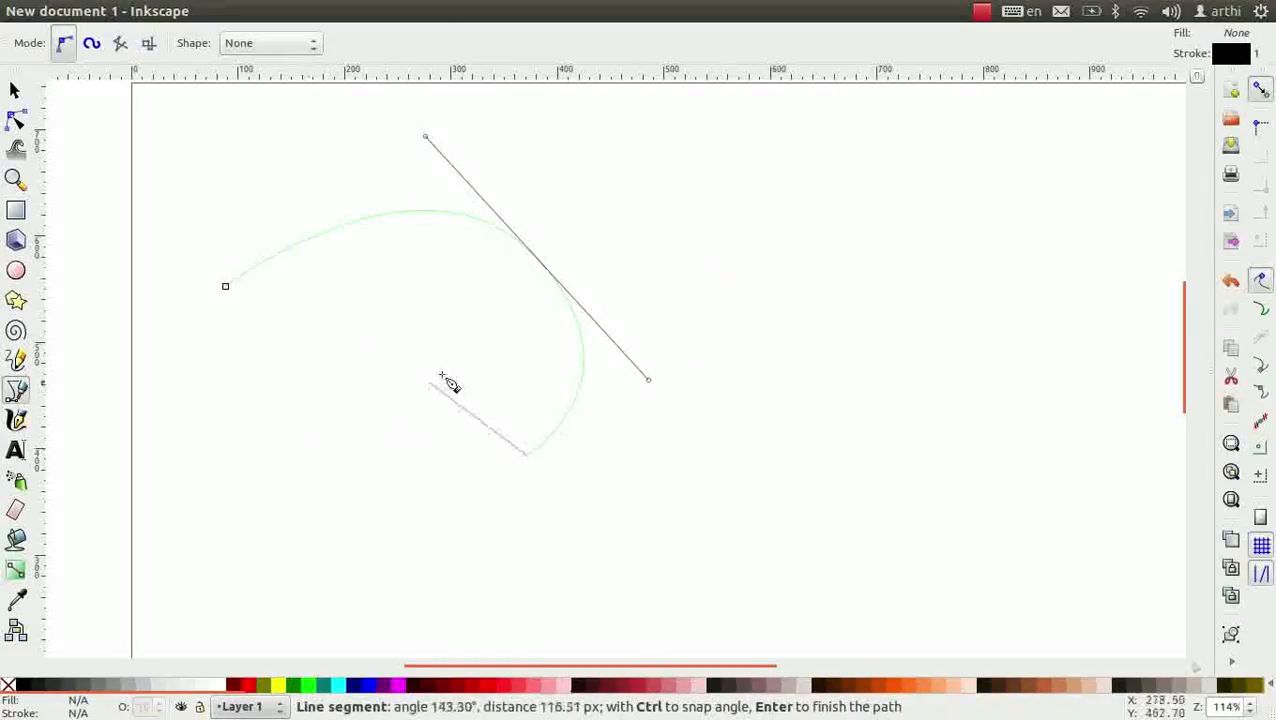
drag(408, 462, 359, 368)
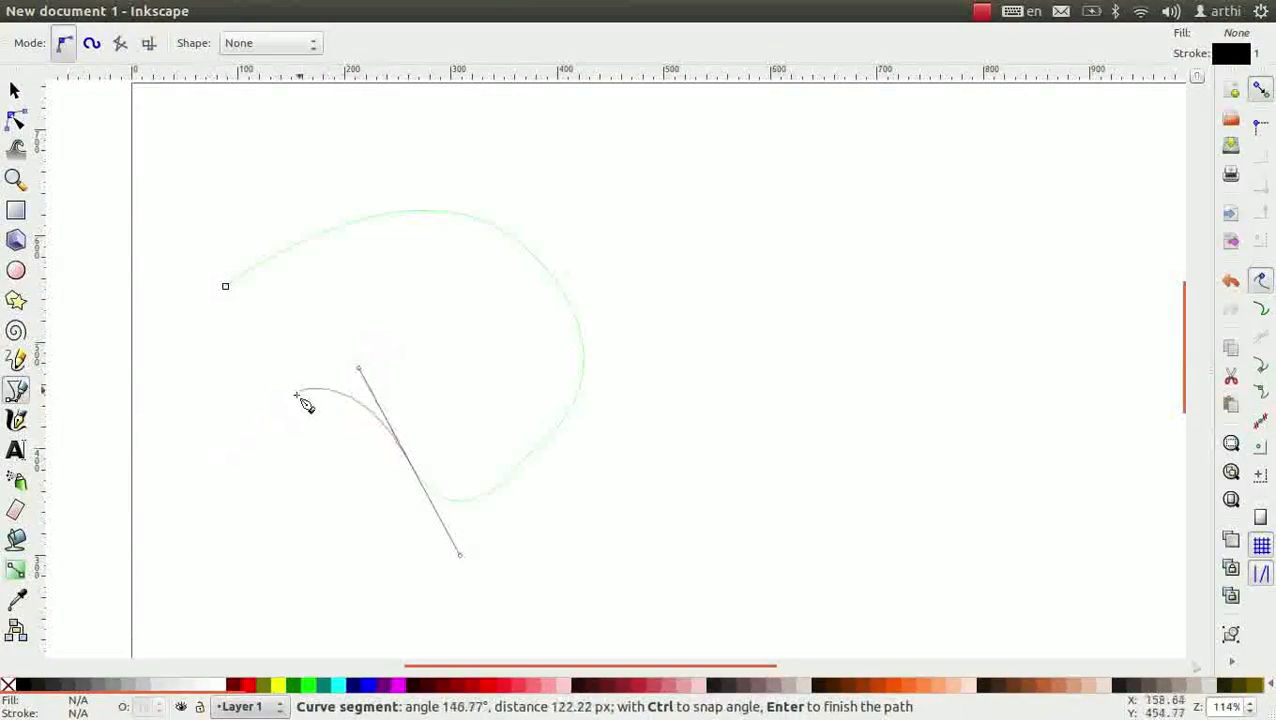
click(263, 442)
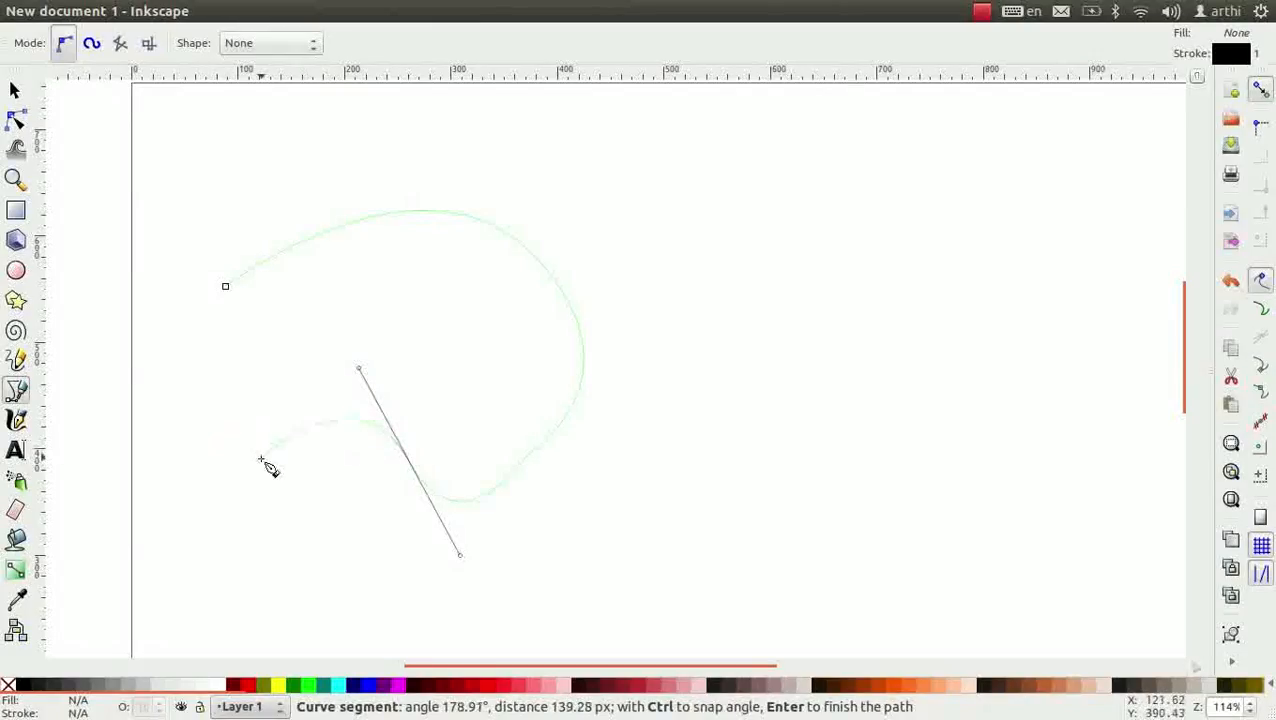
click(260, 458)
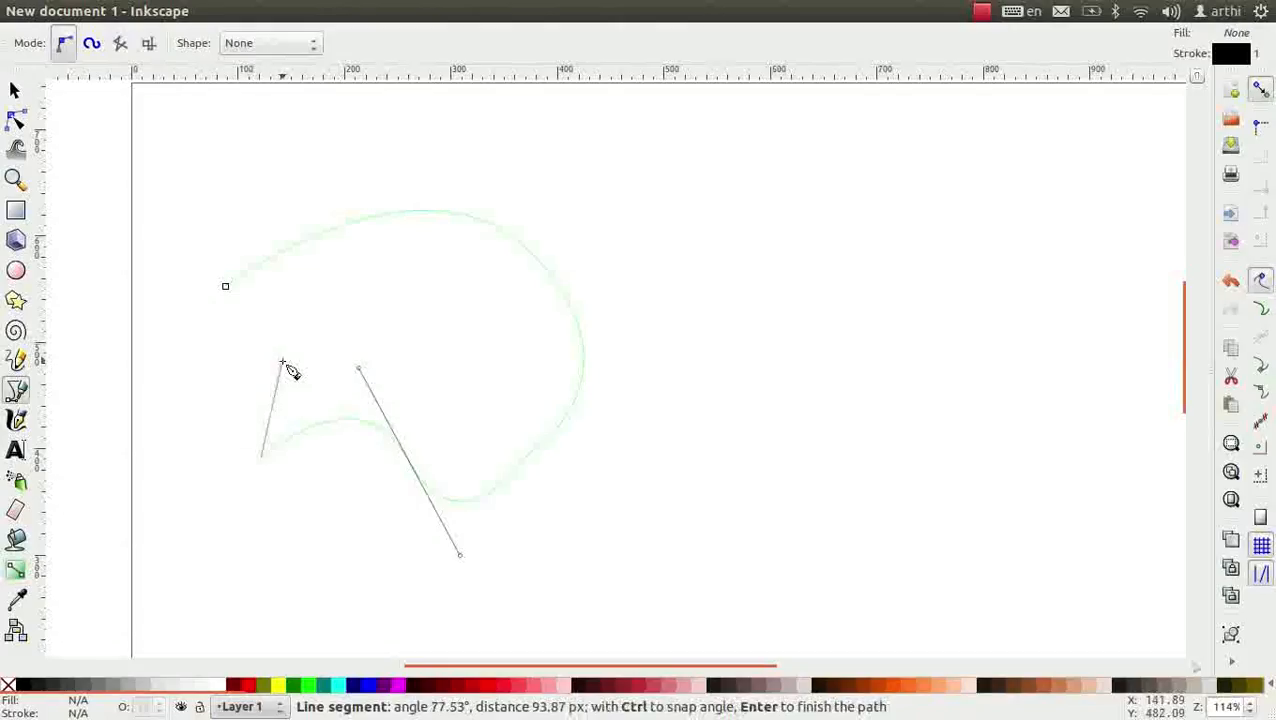
drag(285, 366, 372, 346)
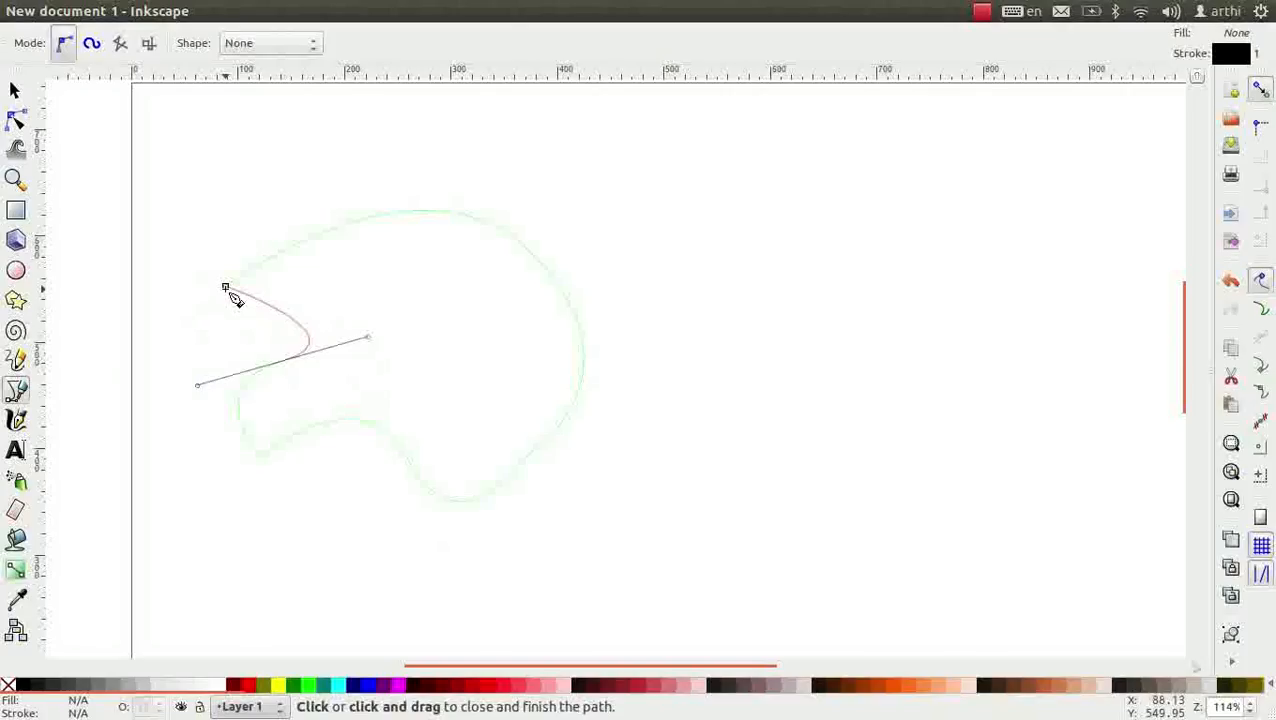
click(227, 289)
Switch the Bezier tool to Spiro path mode and draw a large closed egg-shaped path to the right of the irregular shape.
key(5)
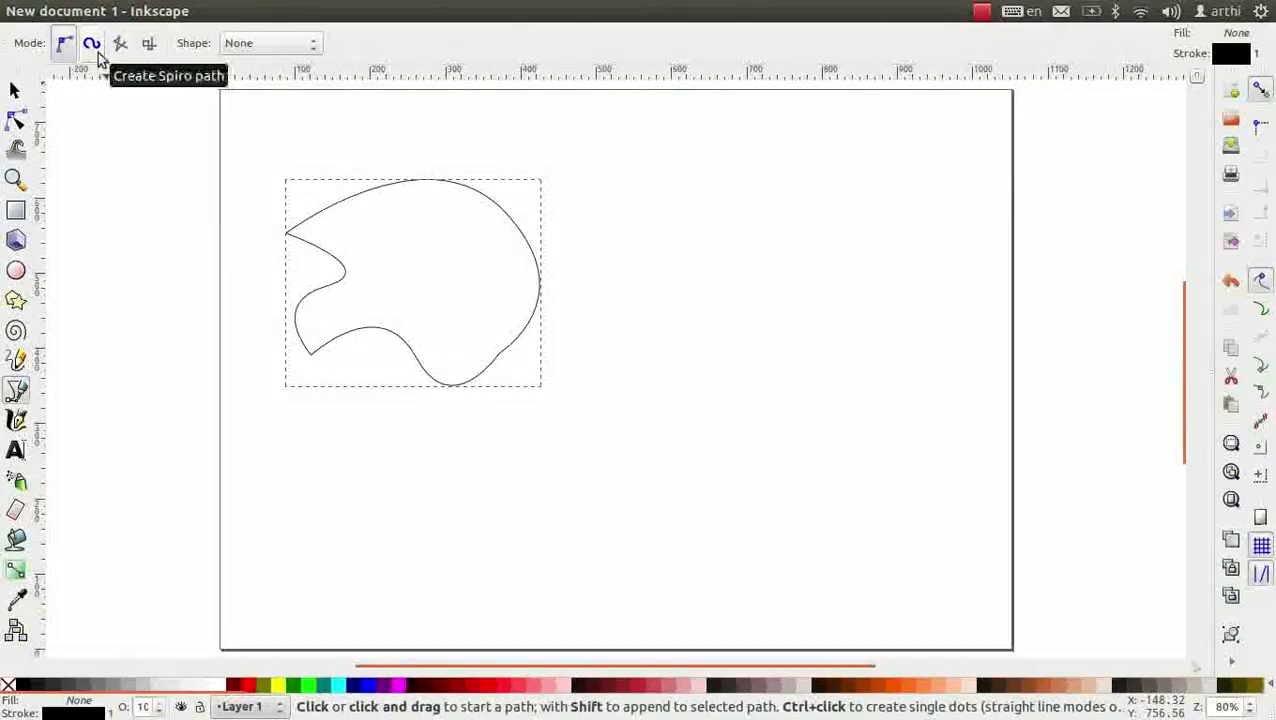
click(92, 45)
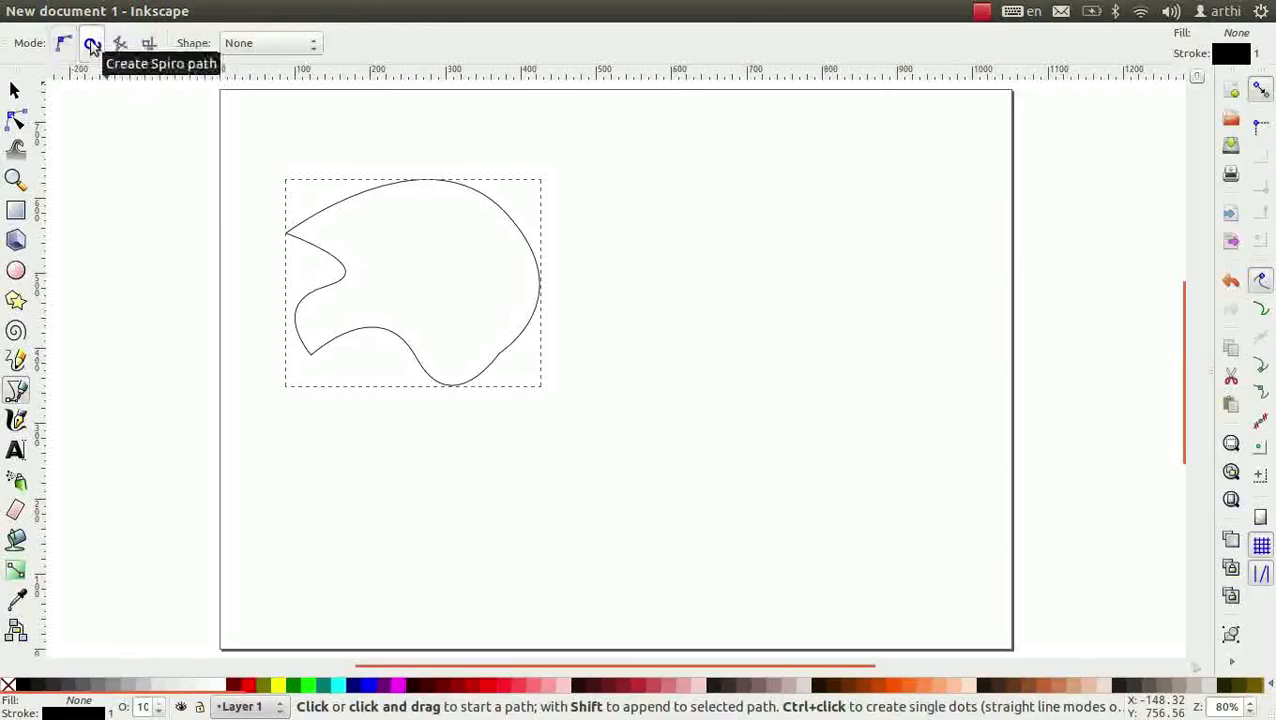
click(660, 233)
drag(745, 201, 815, 276)
drag(892, 268, 920, 214)
drag(840, 486, 638, 482)
click(660, 233)
Draw a second closed Spiro path, a teardrop with its pointed end at the left, below the irregular shape.
click(344, 537)
drag(494, 461, 515, 407)
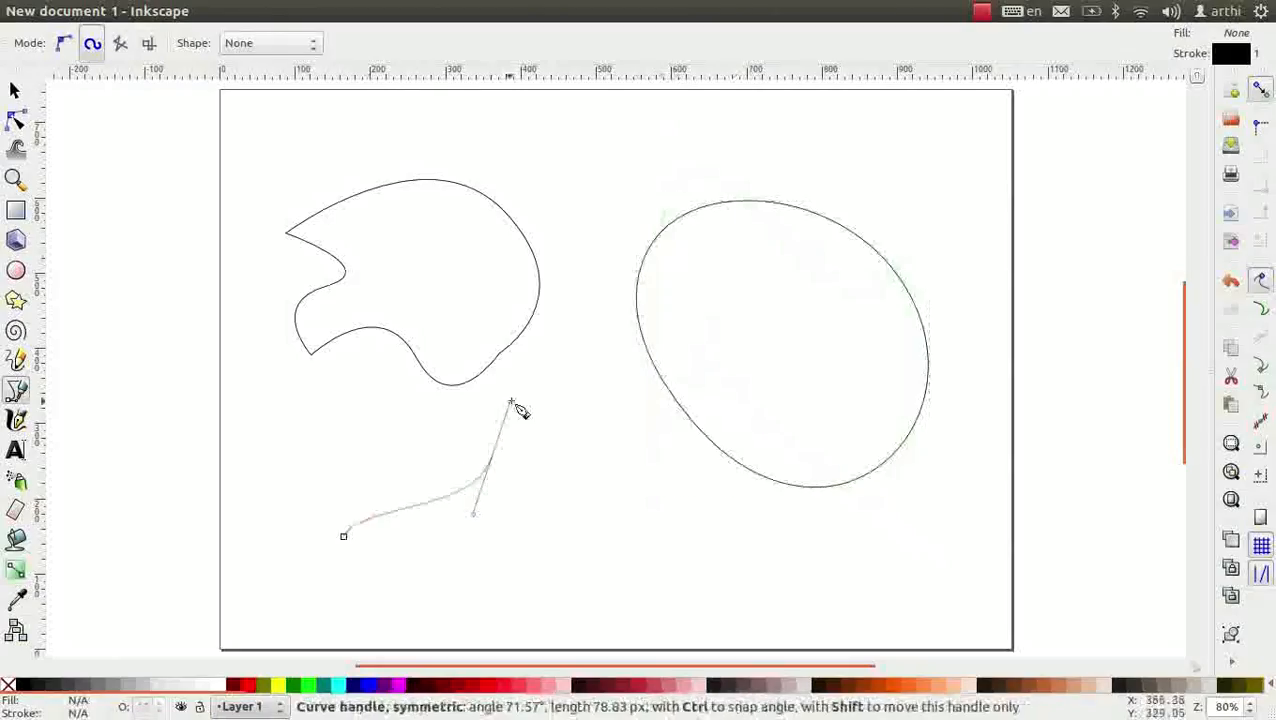
drag(606, 432, 657, 553)
click(344, 537)
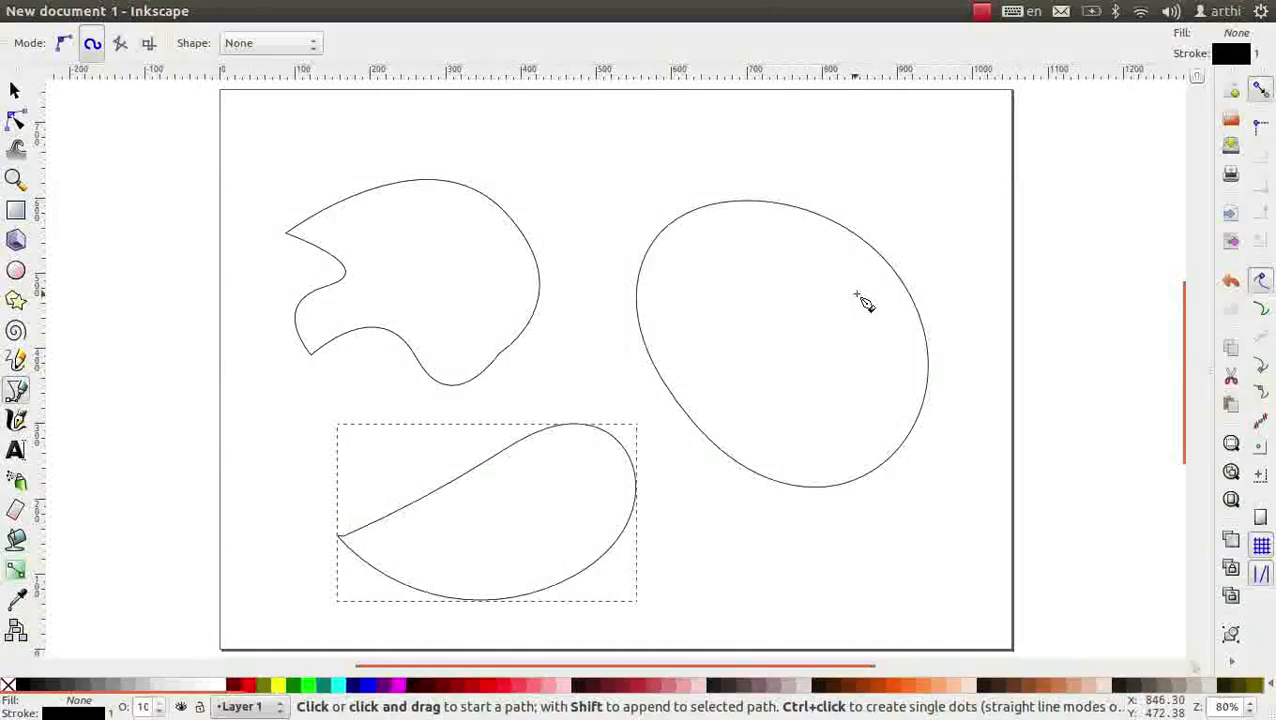
Clear the page by deleting the irregular shape and both Spiro paths.
key(ctrl+a)
key(Delete)
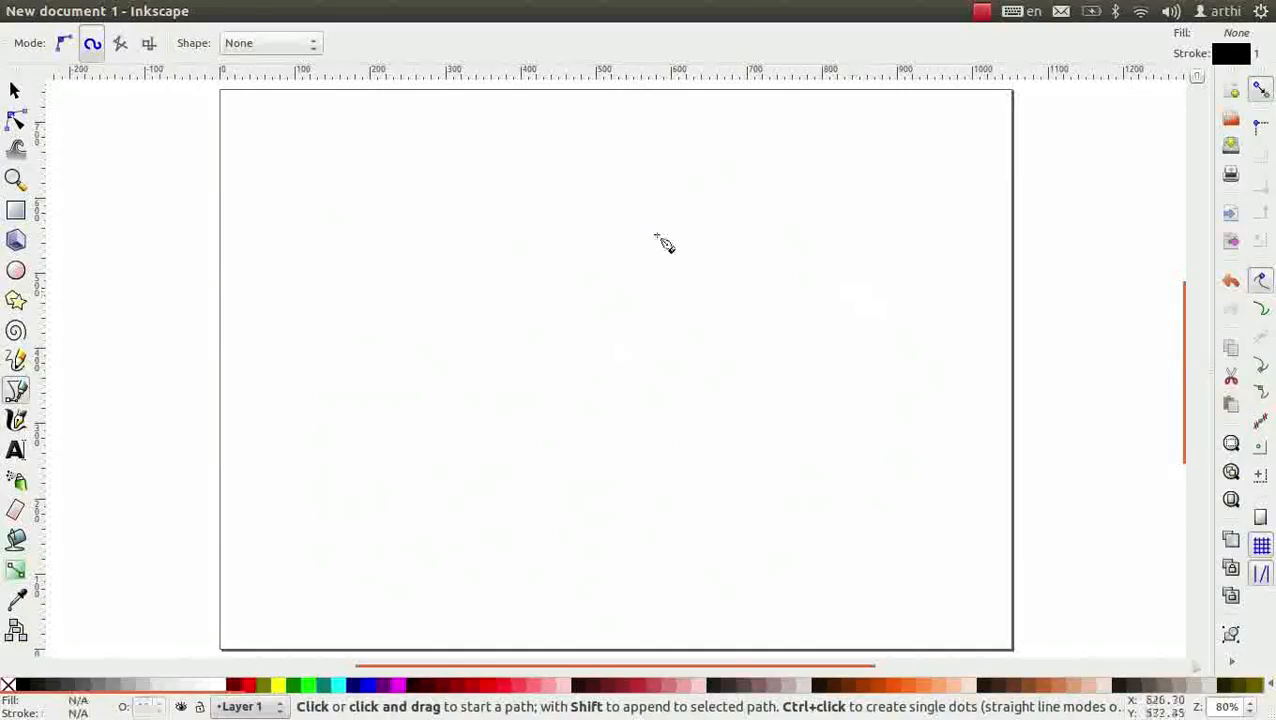
Switch to the straight-segment mode and draw an open zigzag of six segments down the left part of the page.
click(120, 44)
click(272, 139)
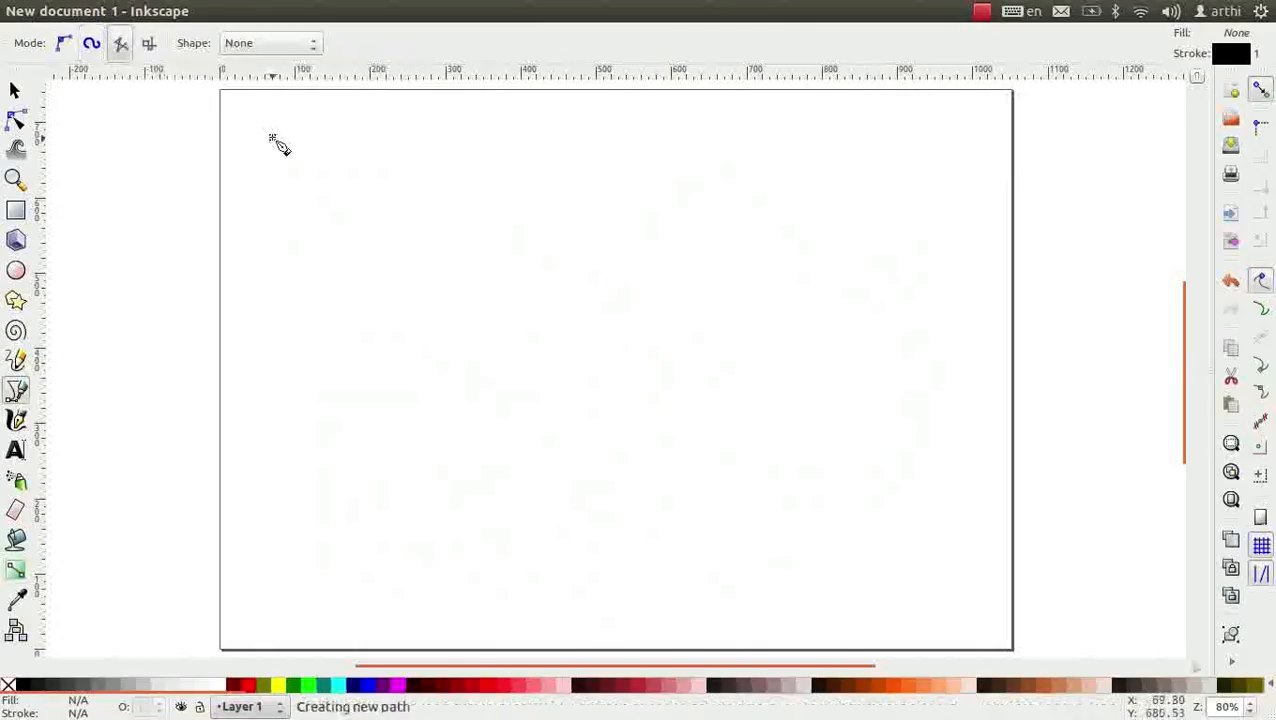
click(461, 195)
click(286, 336)
click(286, 461)
click(463, 335)
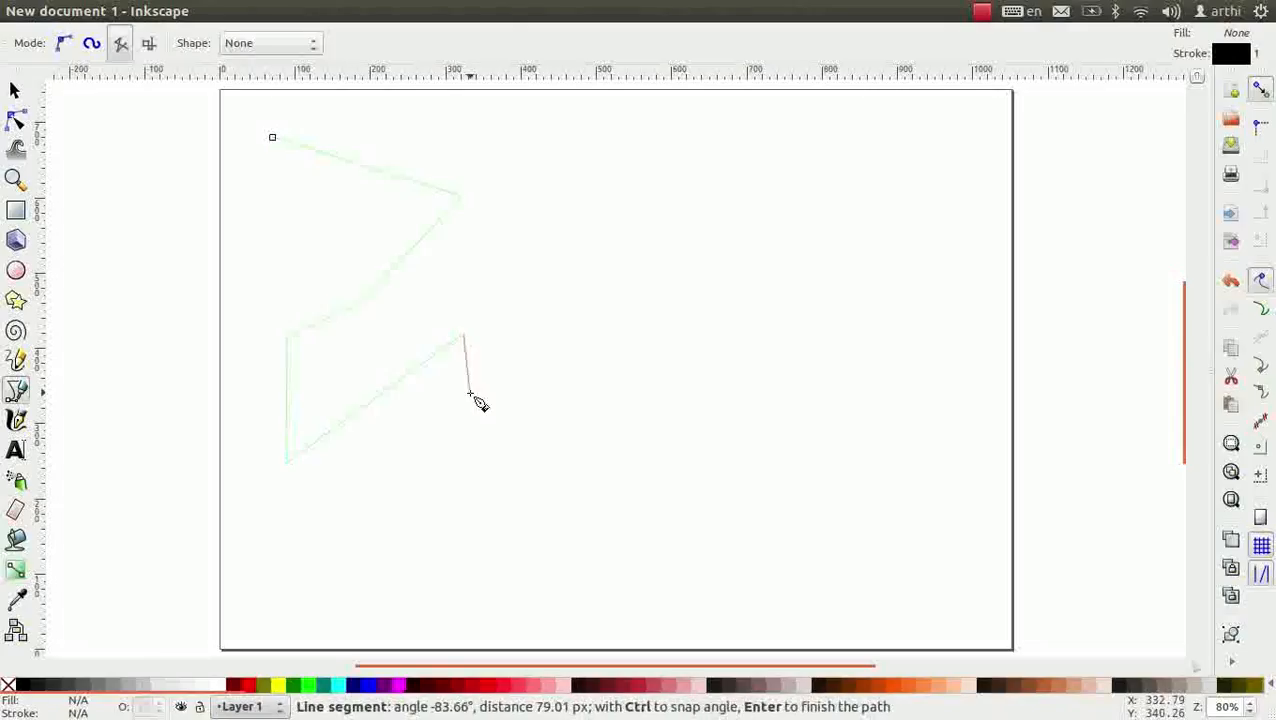
double_click(469, 394)
Draw a closed triangle with straight segments below the zigzag, near the page's lower edge.
click(387, 493)
click(301, 600)
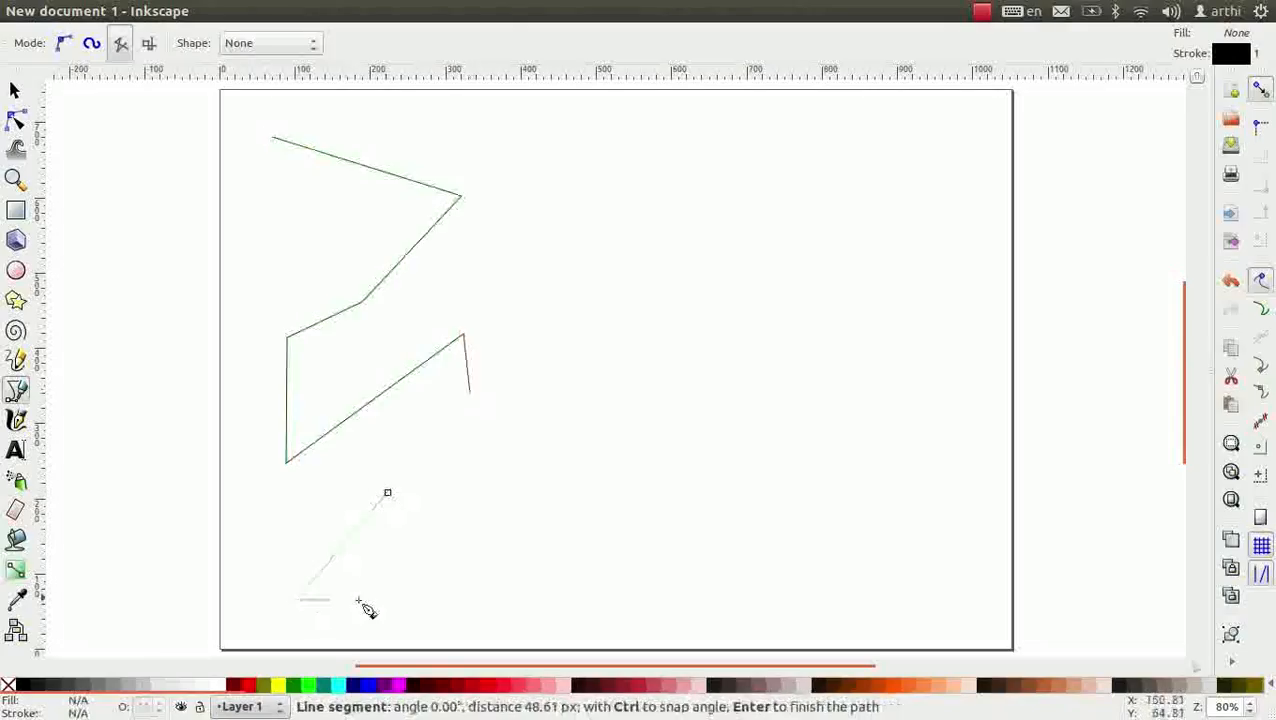
click(472, 600)
click(387, 493)
Draw a closed irregular hexagon with straight segments beside the triangle.
click(574, 461)
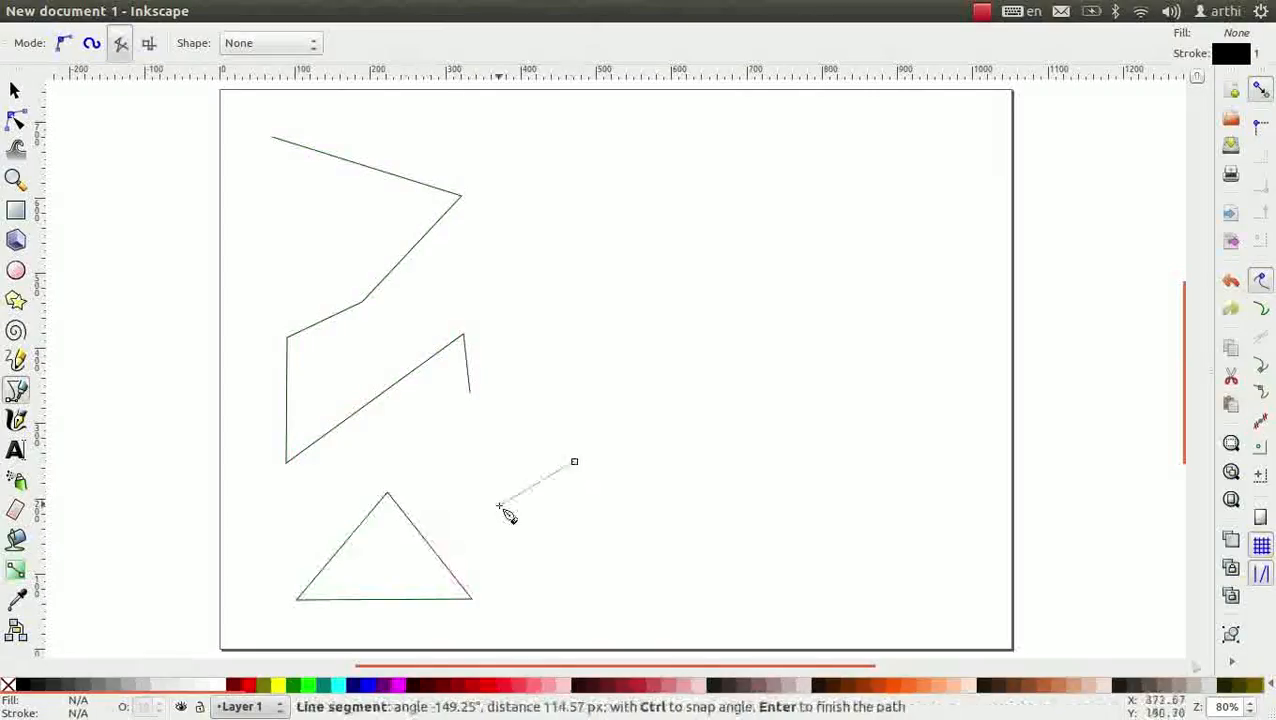
click(499, 506)
click(505, 598)
click(570, 606)
click(650, 566)
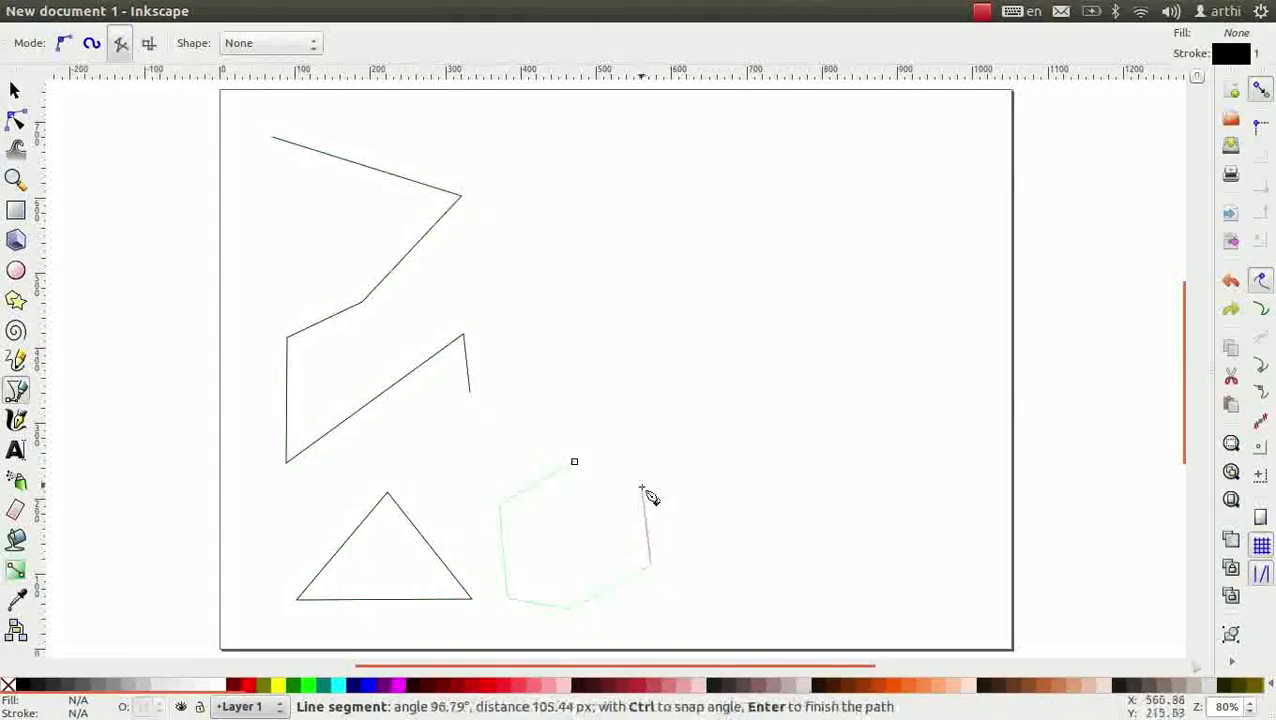
click(645, 484)
click(573, 462)
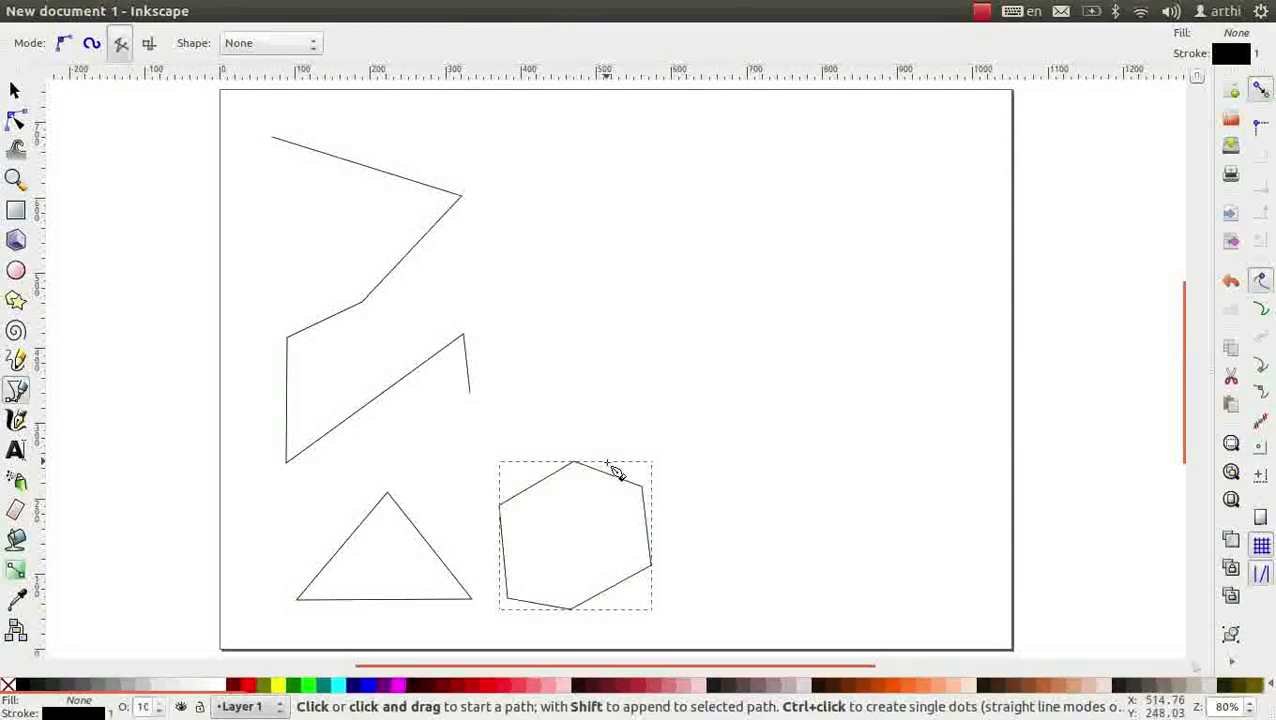
Switch to the paraxial line segment mode and draw an open serpentine path of seven right-angled segments to the right of the zigzag.
click(149, 45)
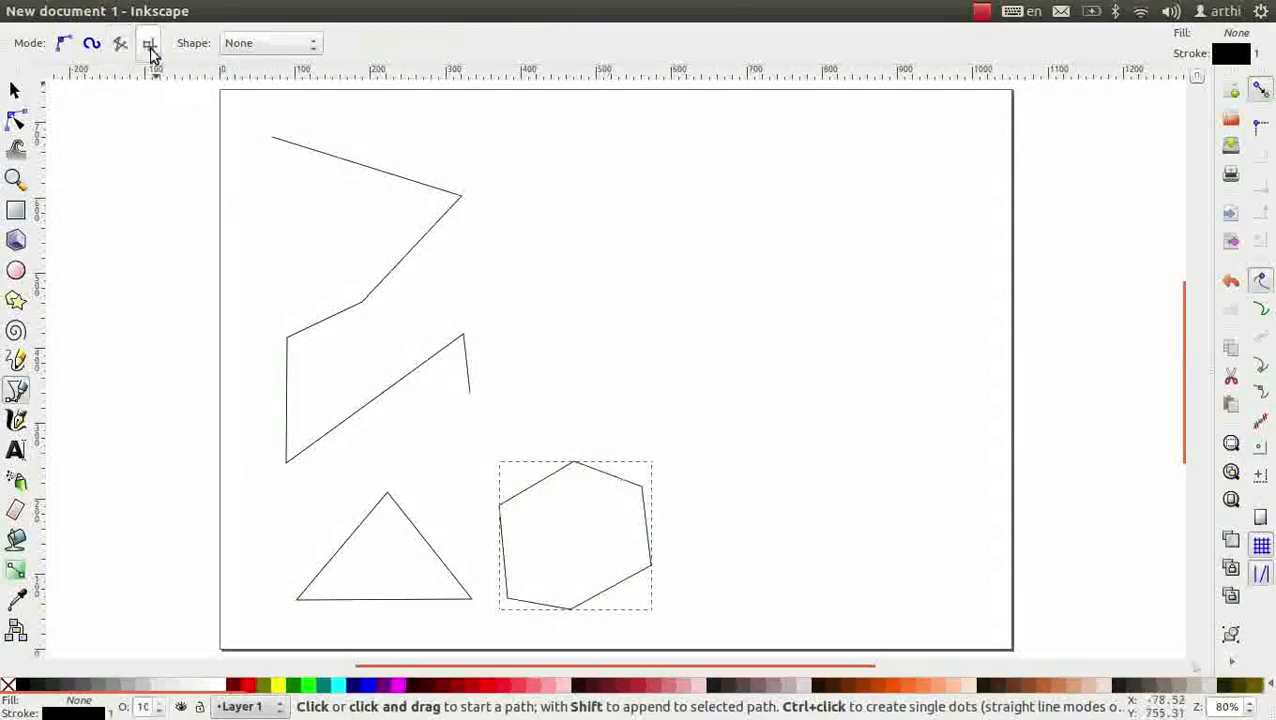
click(582, 134)
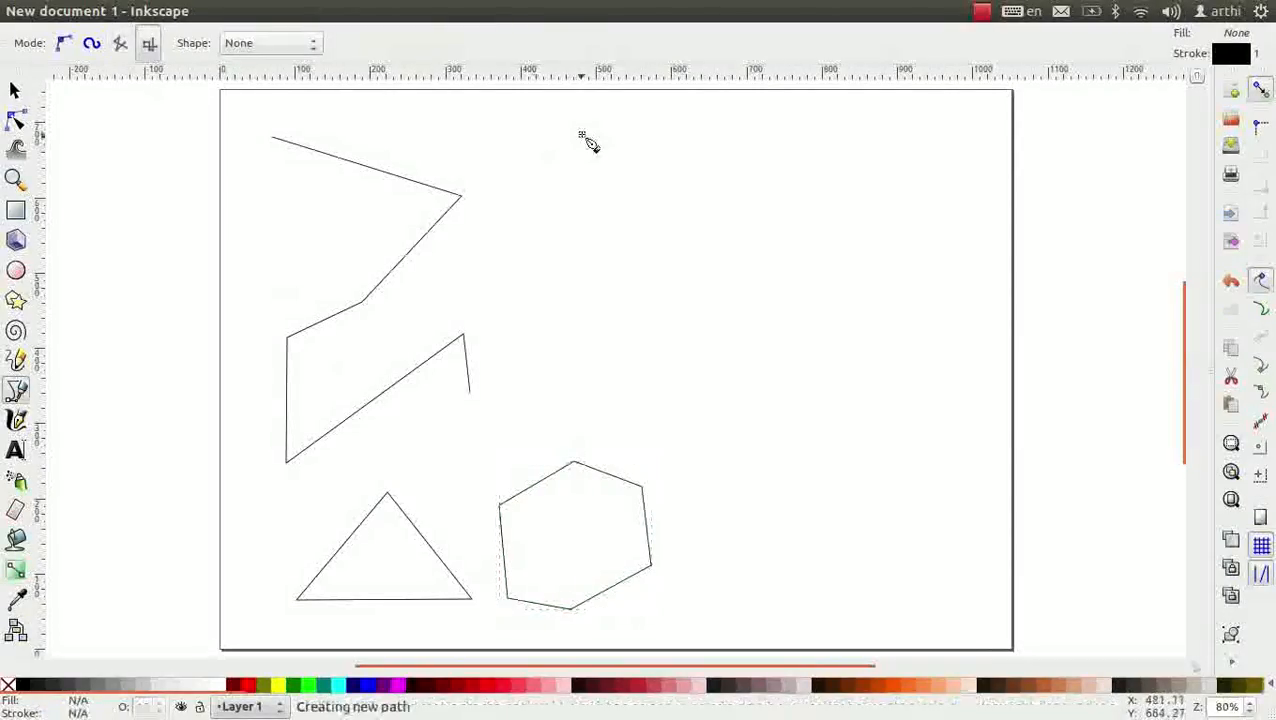
click(923, 134)
click(921, 179)
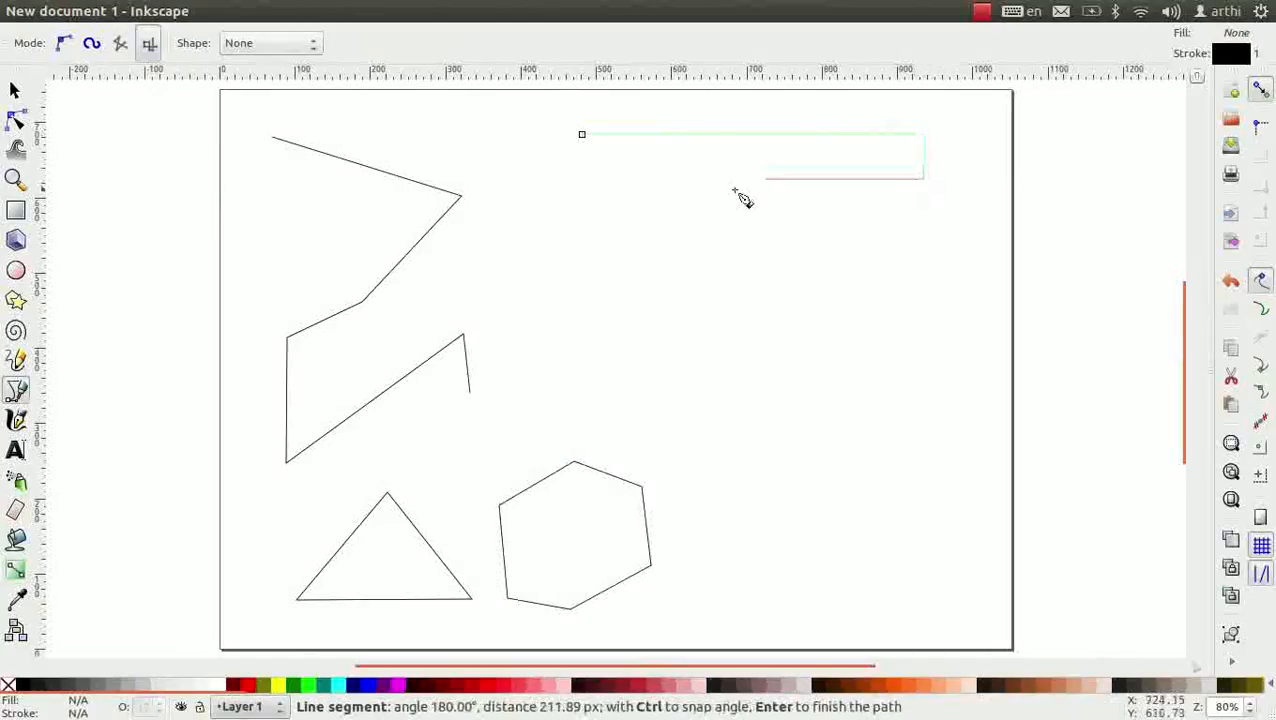
click(597, 205)
click(597, 260)
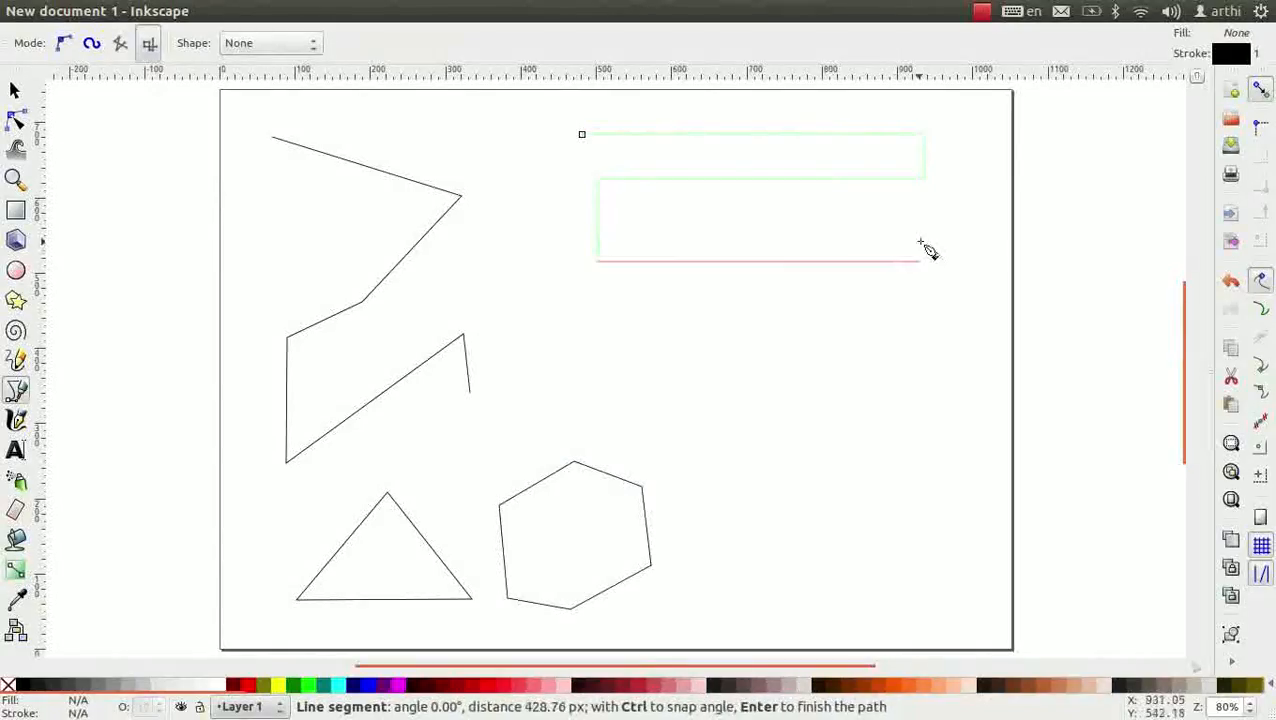
click(921, 259)
click(921, 318)
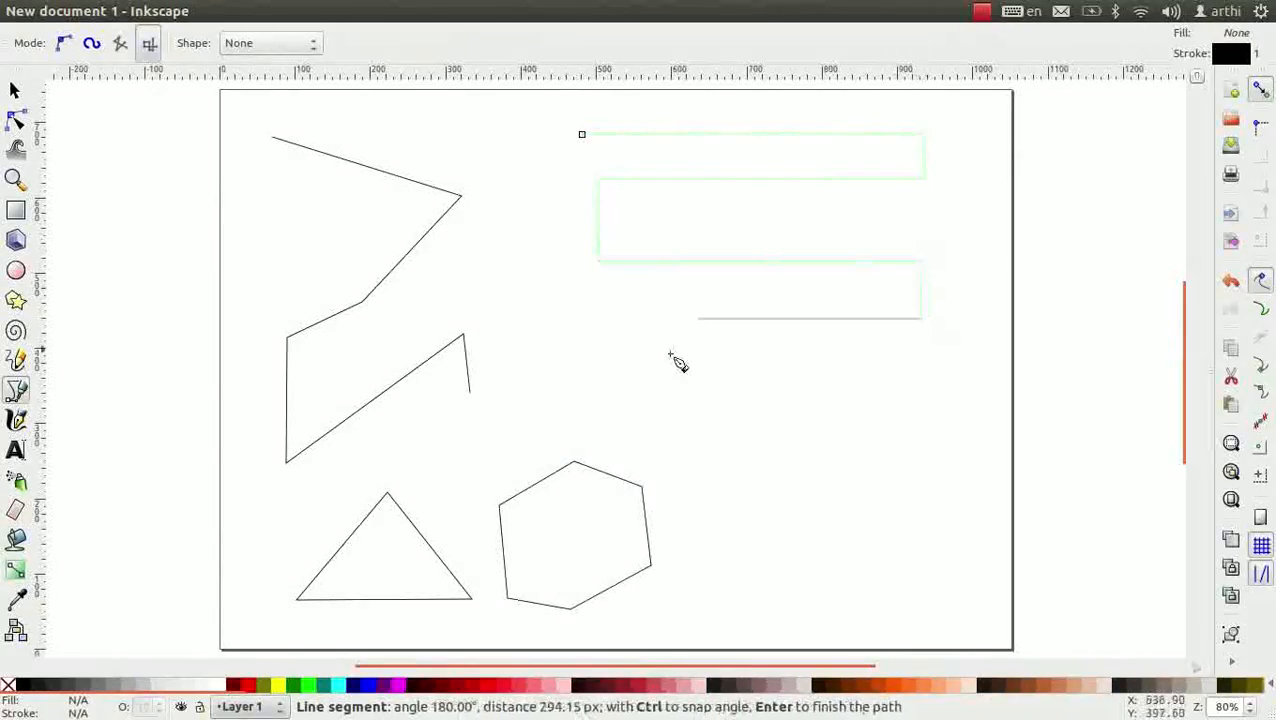
double_click(599, 361)
Draw a closed rectangle about 138 px tall with paraxial segments below the serpentine path.
click(869, 384)
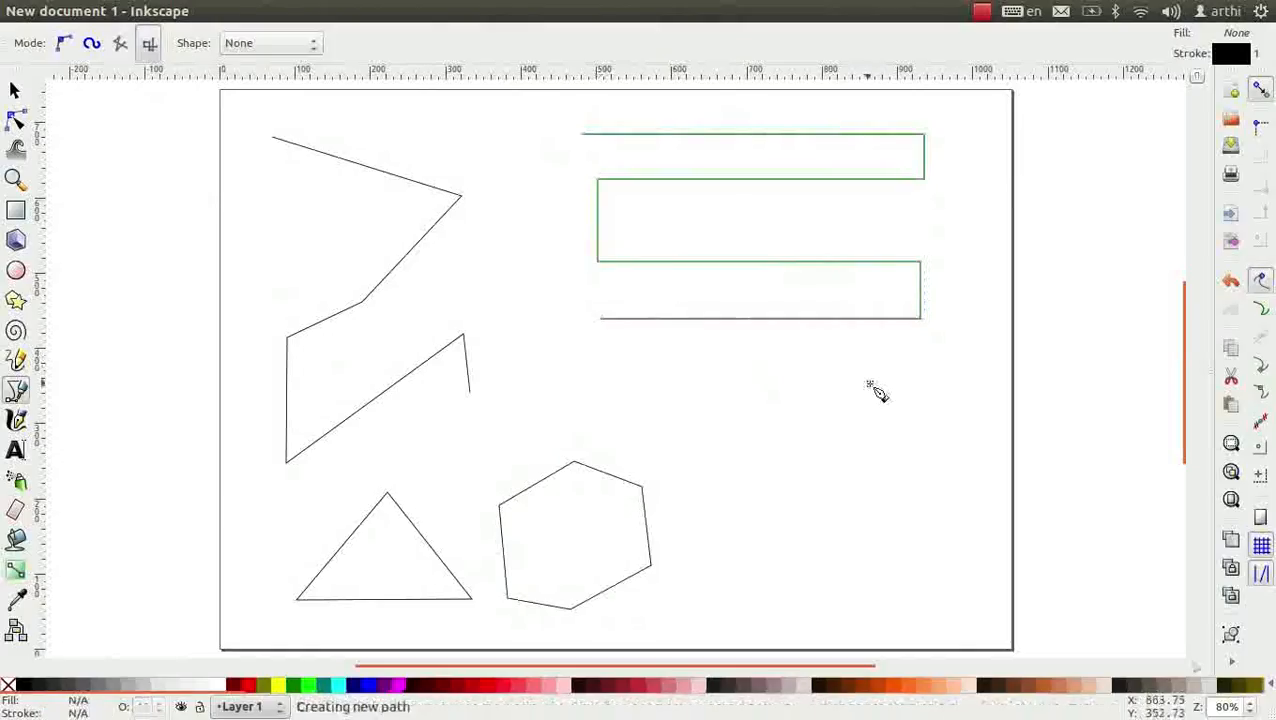
click(650, 410)
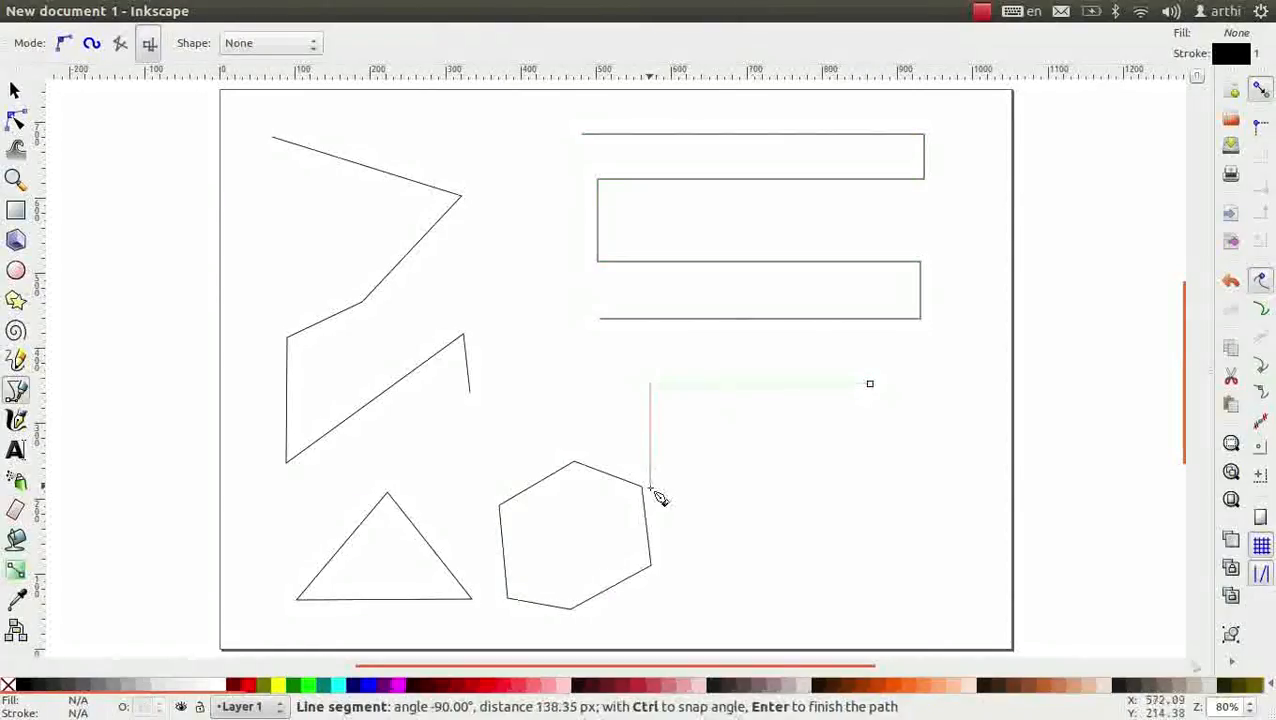
click(652, 487)
click(884, 487)
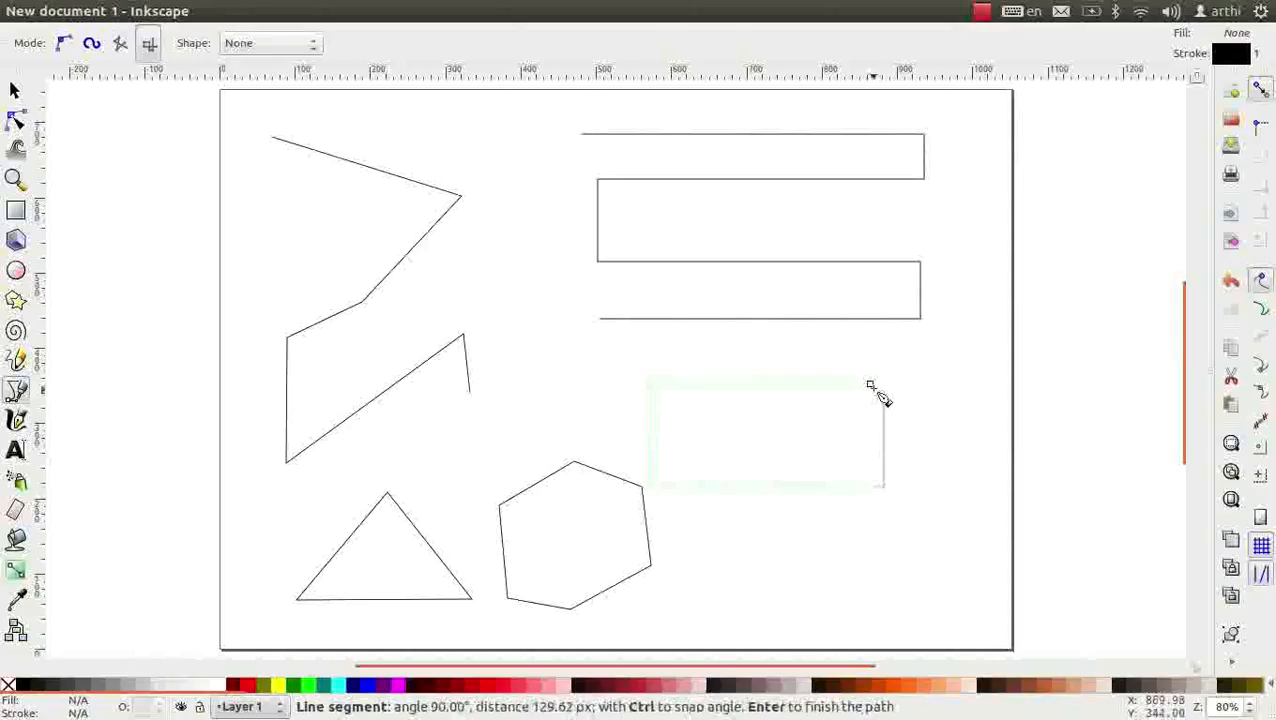
click(870, 384)
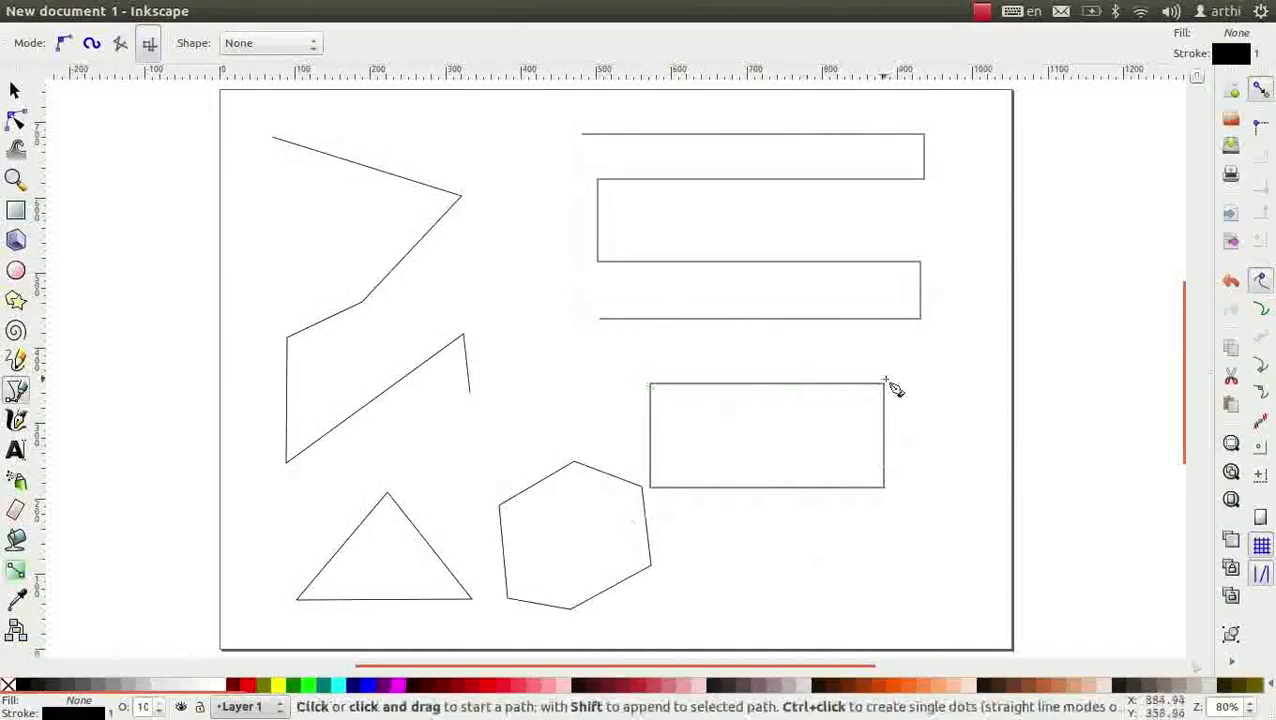
Clear the page by selecting and deleting the zigzag, triangle, hexagon, serpentine and rectangle.
key(ctrl+a)
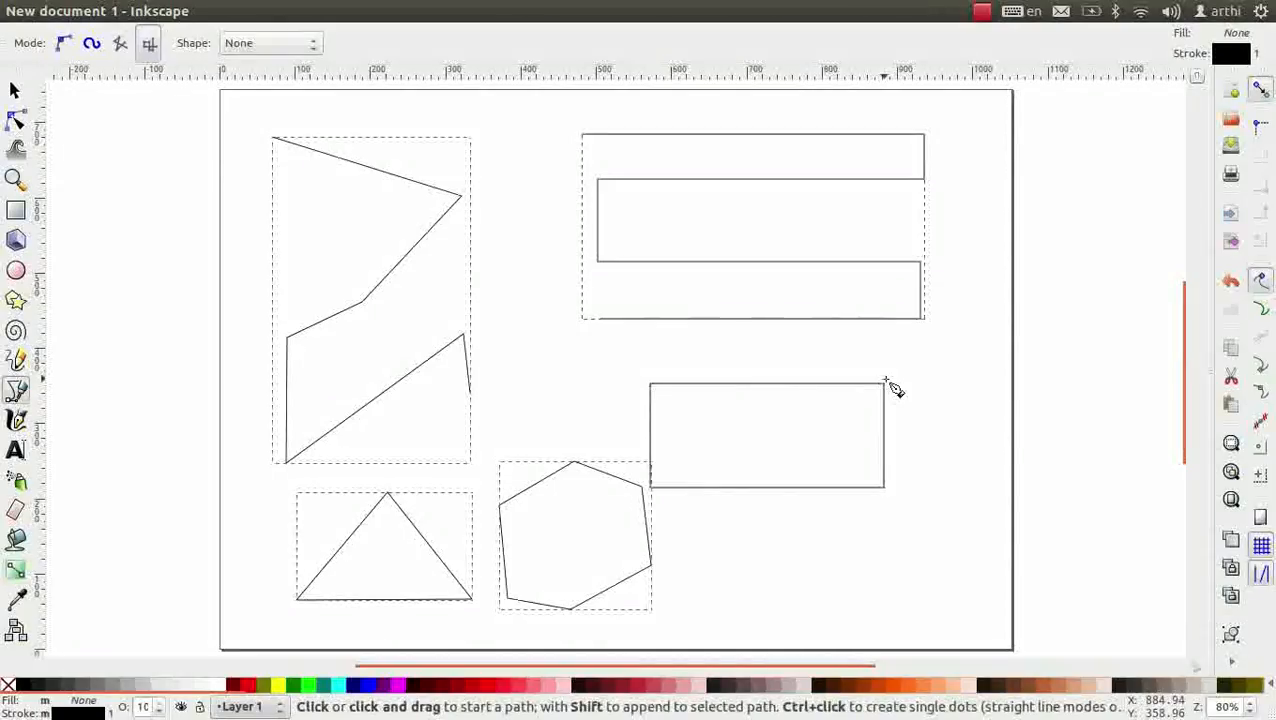
key(Delete)
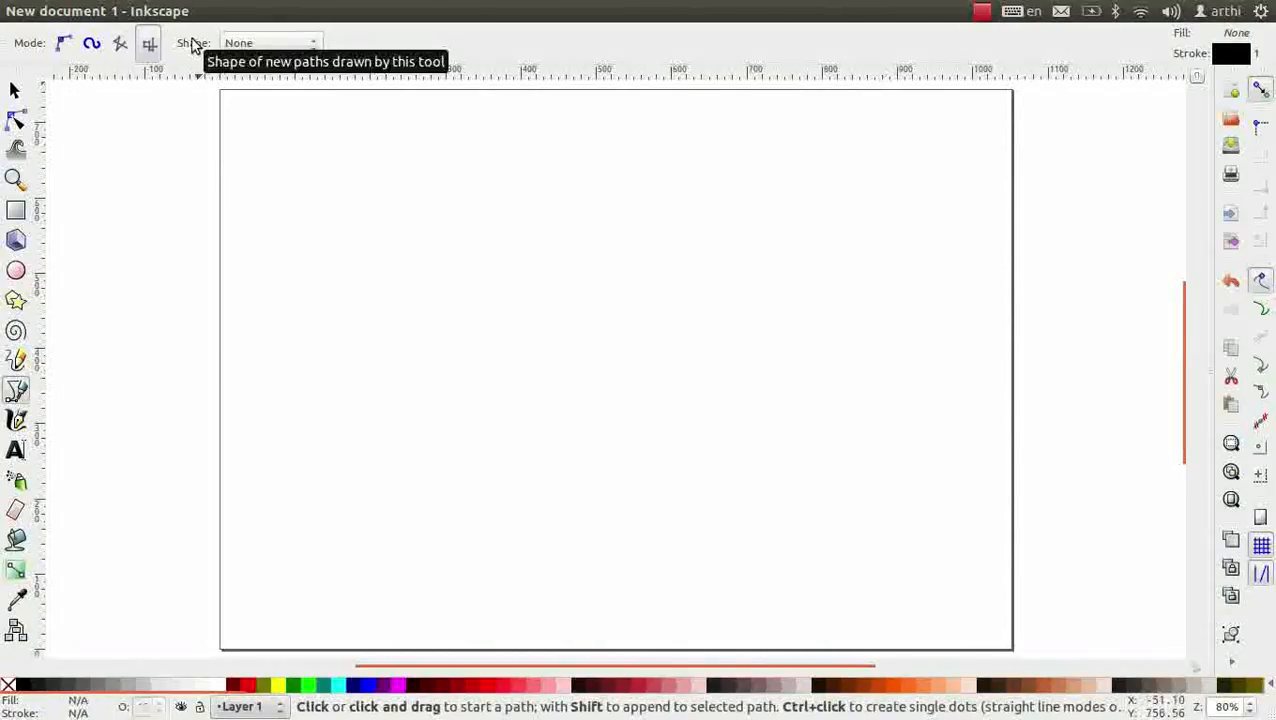
Set the path shape to Triangle in and draw a horizontal line about 762 px long across the upper part of the page.
click(303, 45)
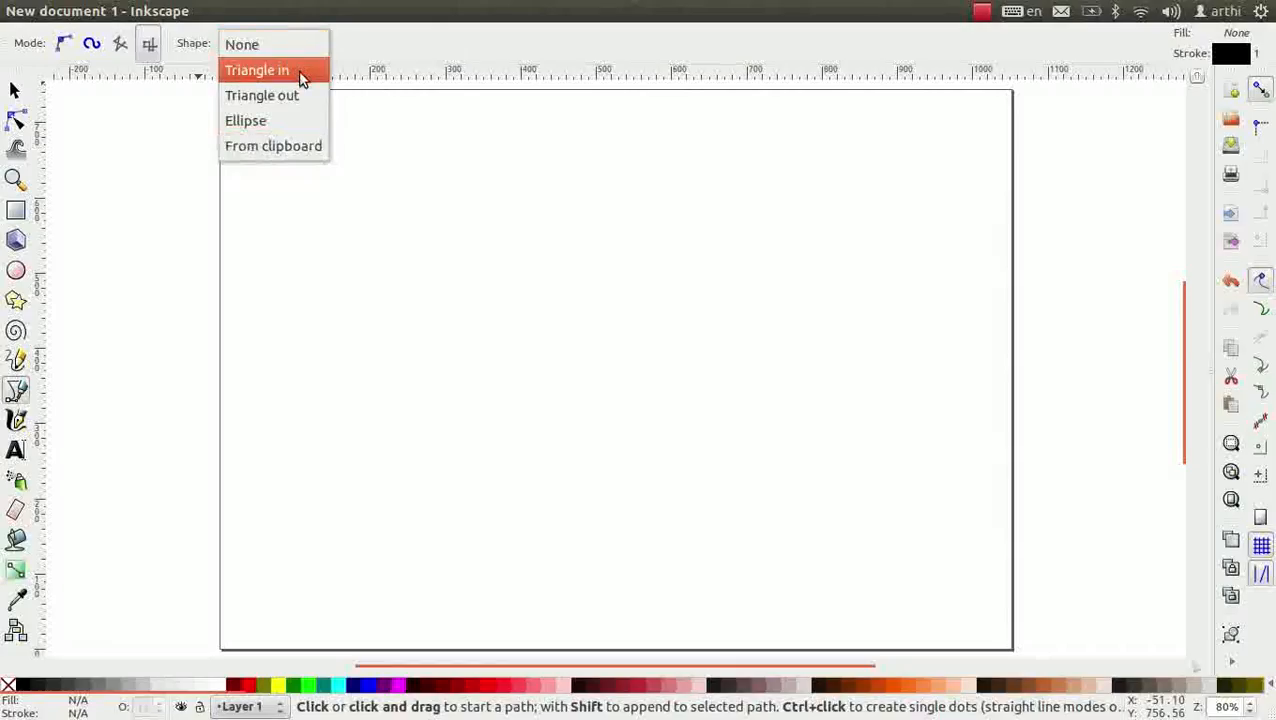
click(300, 73)
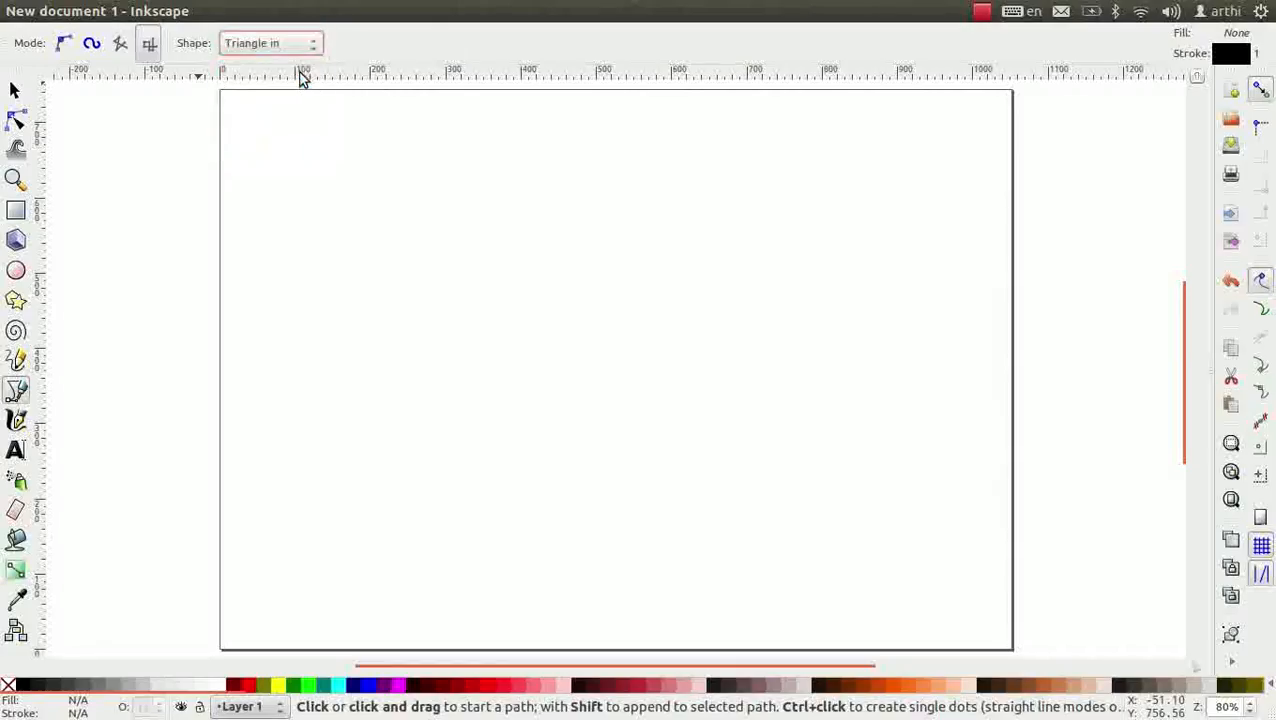
click(328, 192)
click(908, 205)
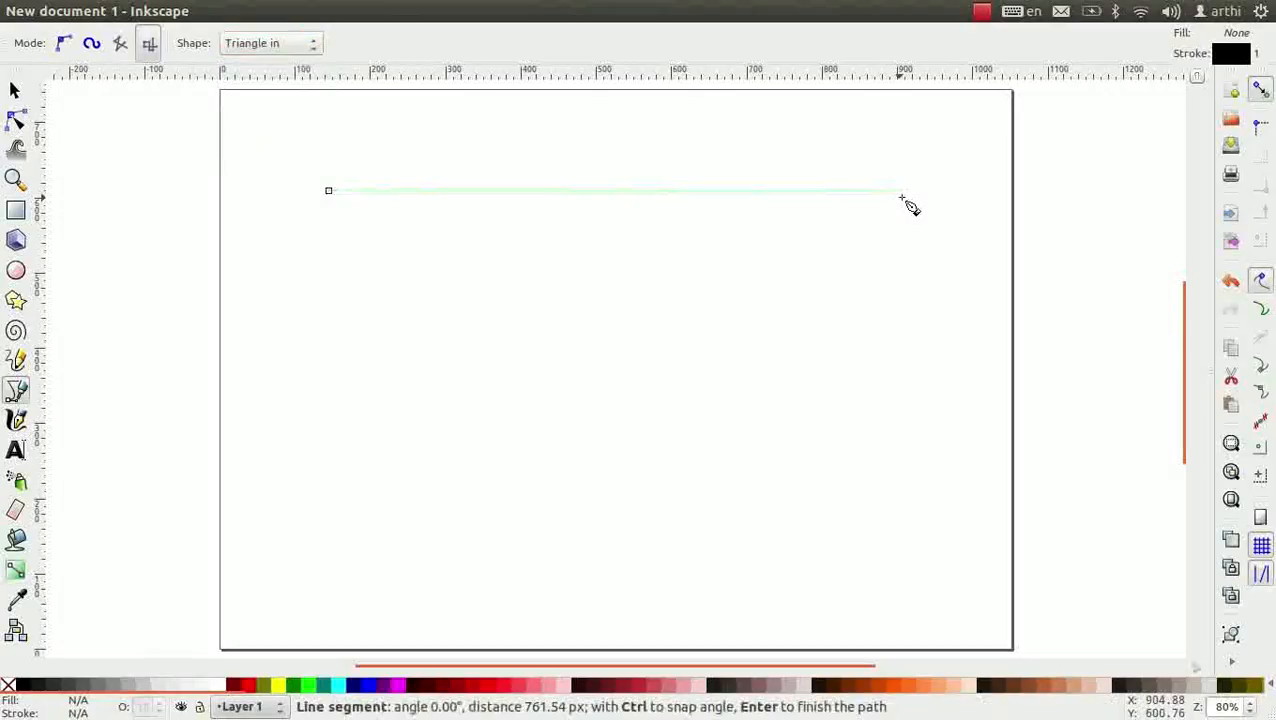
key(Return)
Set the path shape to Triangle out and draw a second horizontal line below the first tapered stroke.
key(plus)
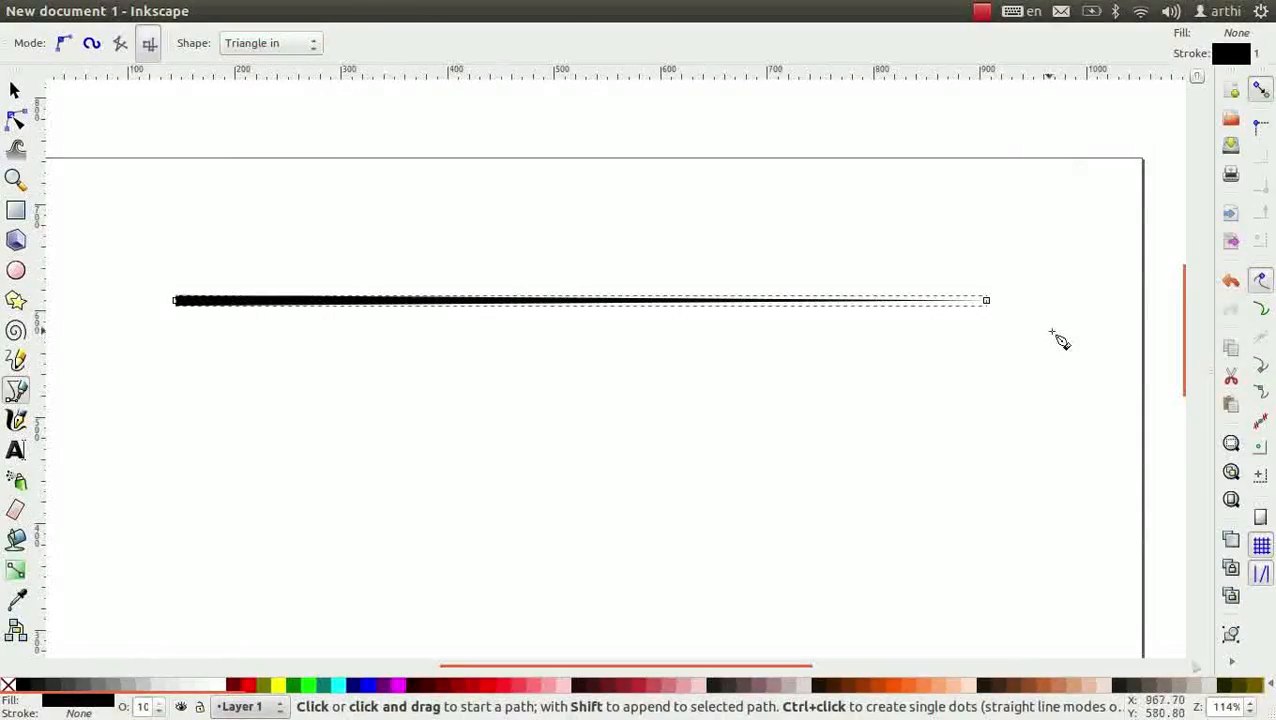
scroll(1060, 341, down, 1)
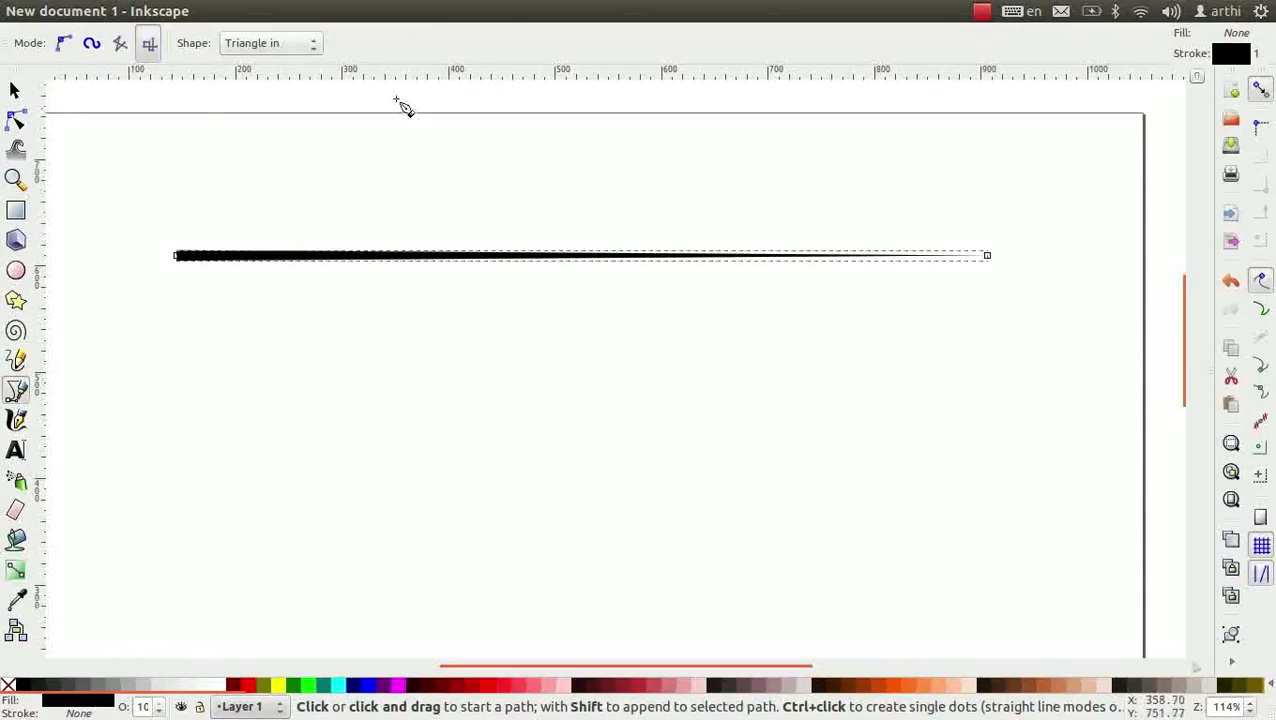
click(297, 44)
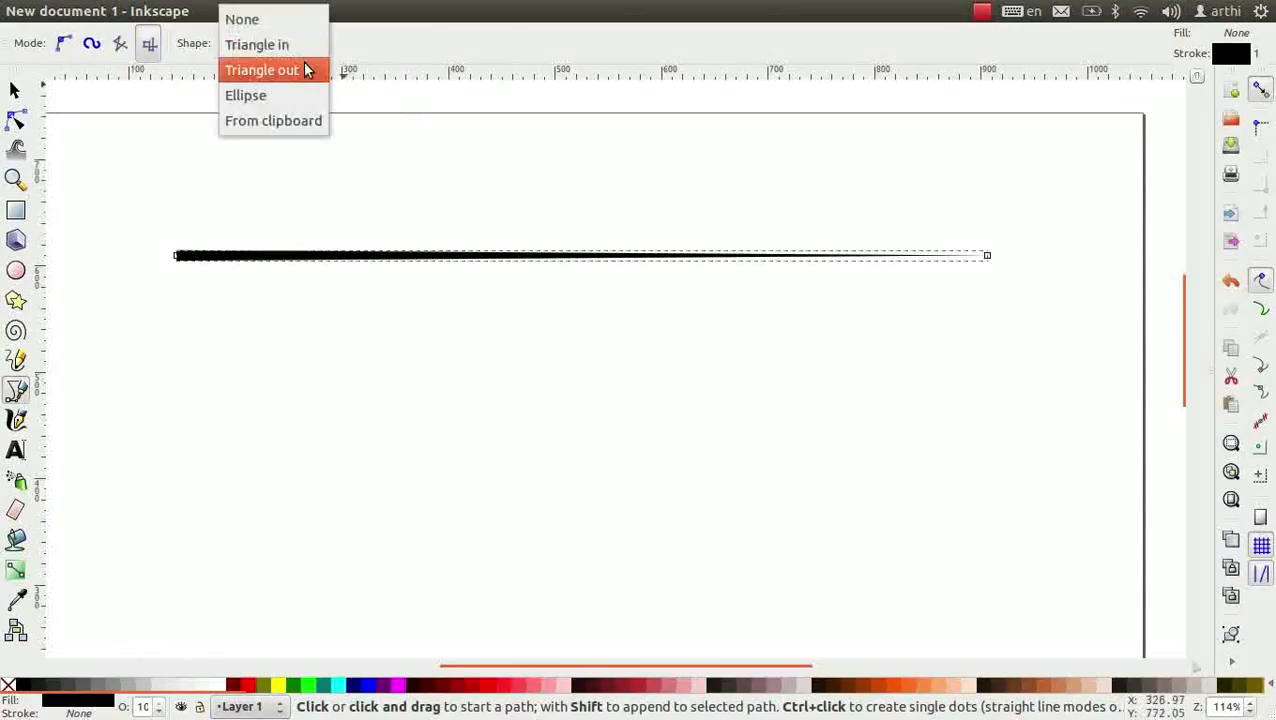
click(304, 66)
click(164, 387)
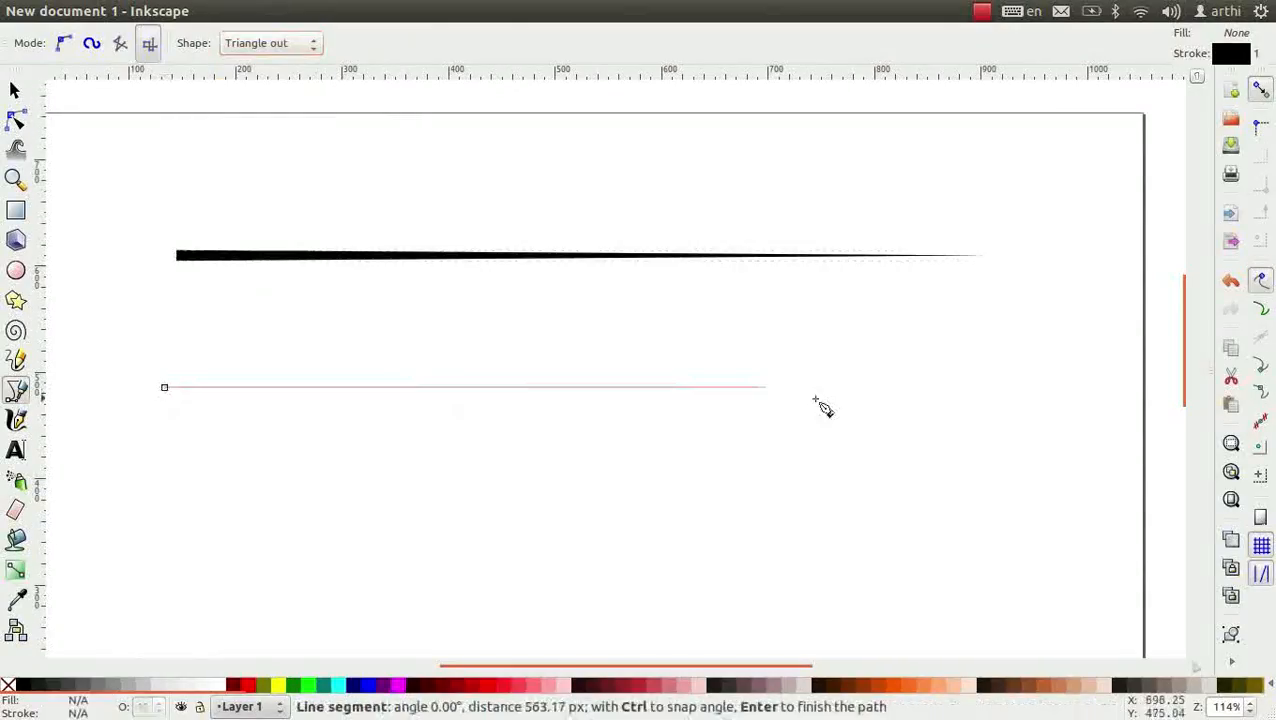
click(948, 387)
key(Return)
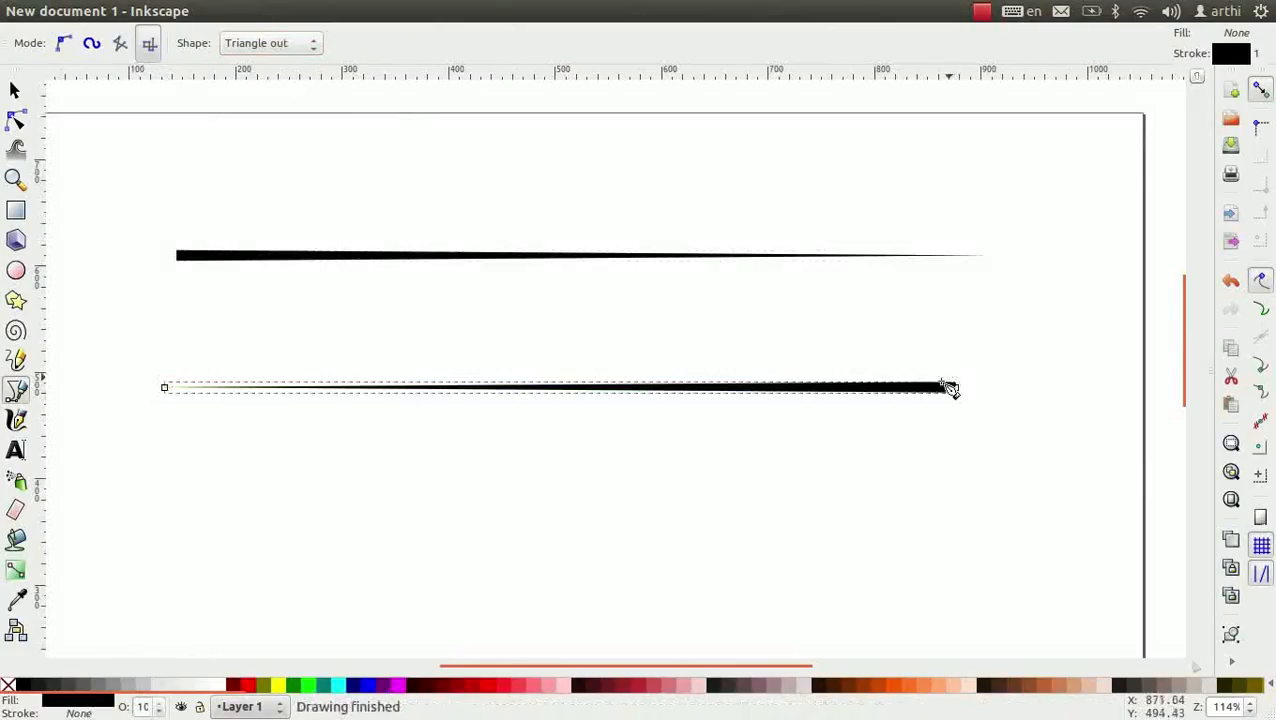
Set the path shape to Ellipse and draw a third horizontal line below the two tapered strokes.
scroll(896, 314, down, 4)
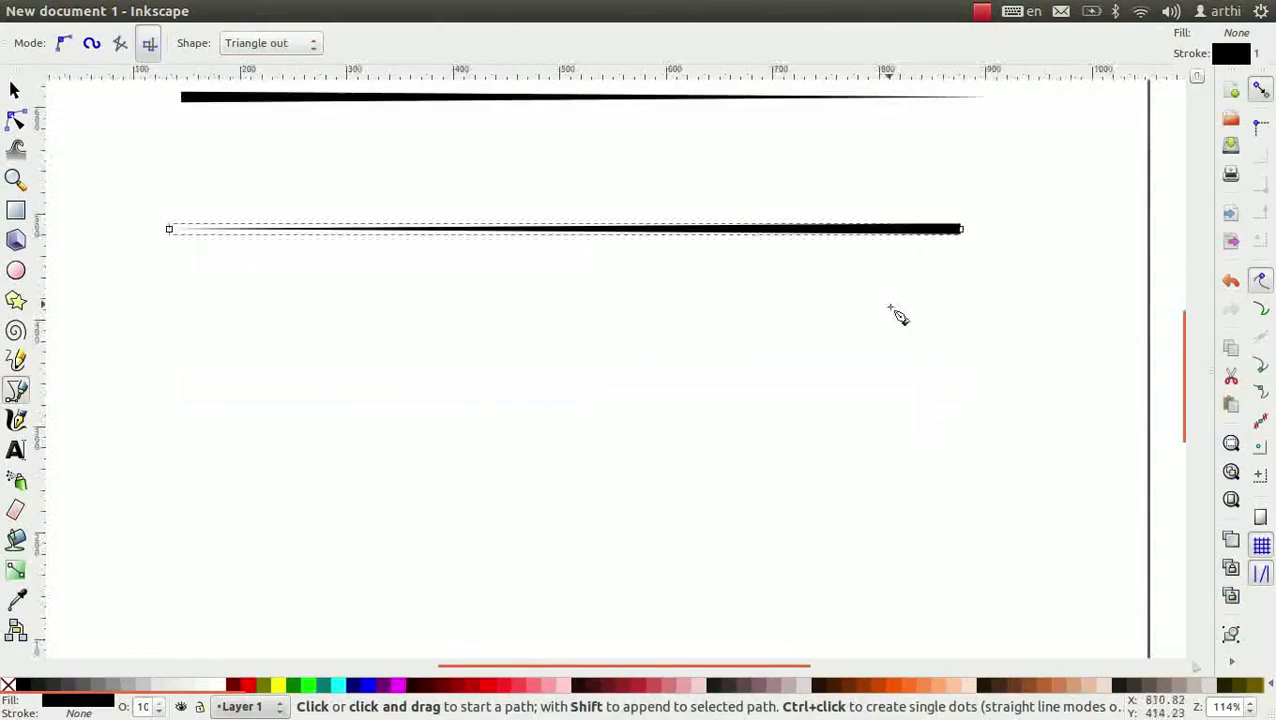
click(316, 46)
click(293, 87)
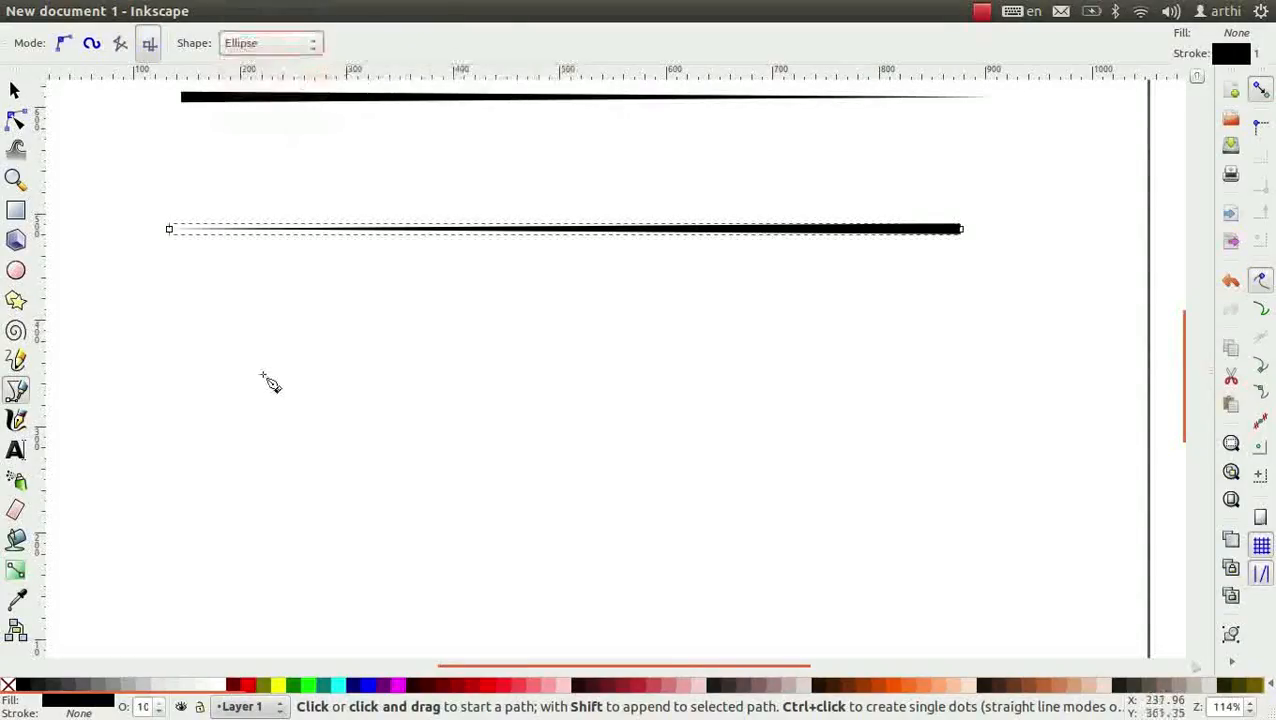
click(187, 389)
double_click(955, 387)
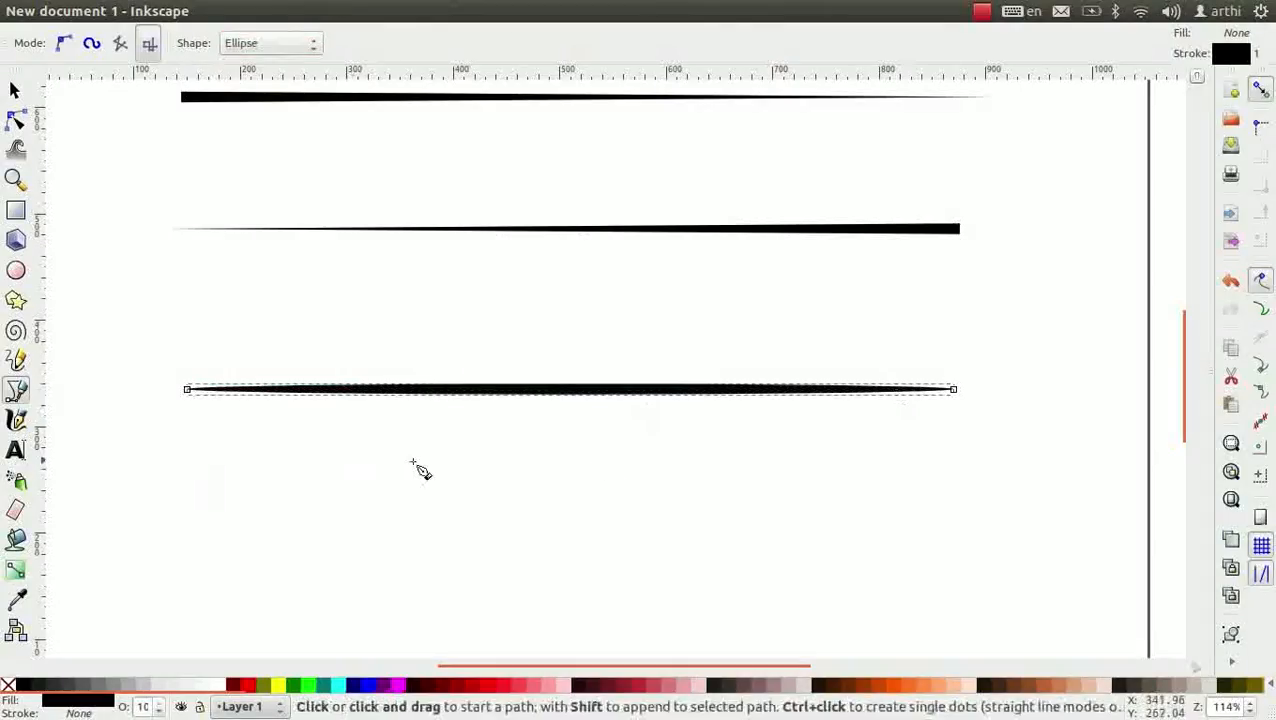
click(270, 43)
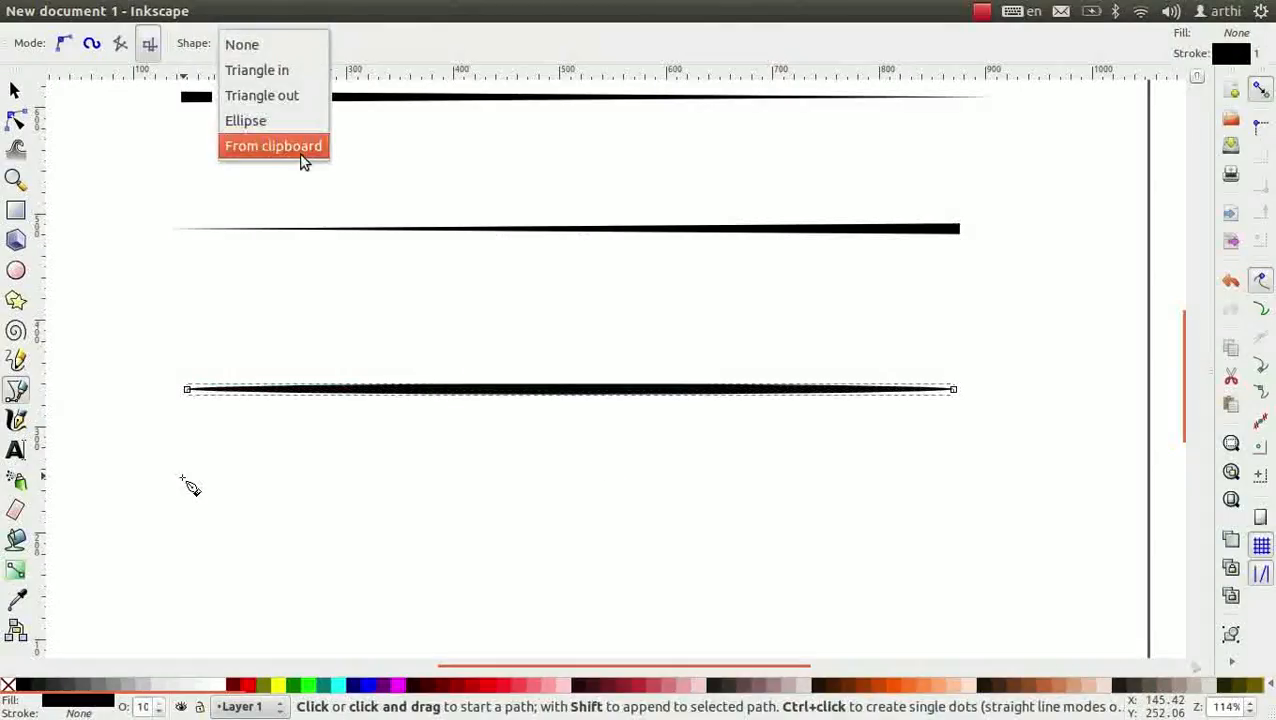
key(Escape)
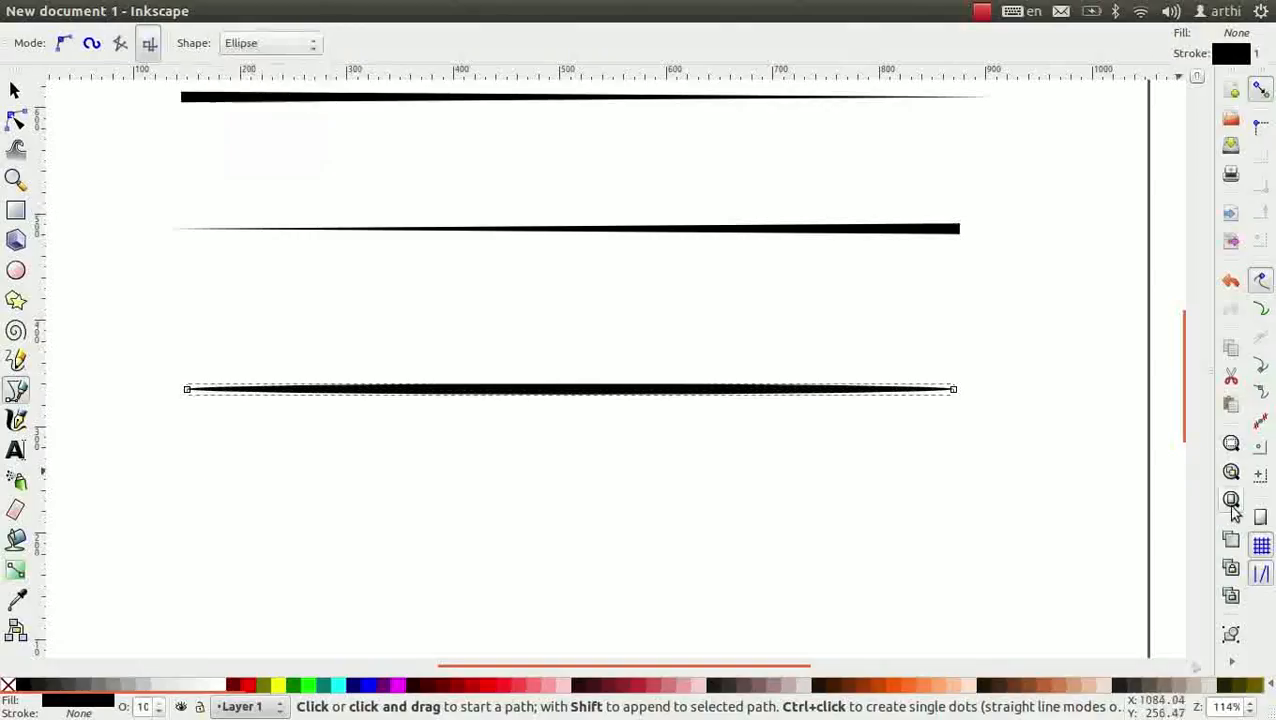
Fit the whole page in view and delete all three shaped strokes from it.
click(1231, 500)
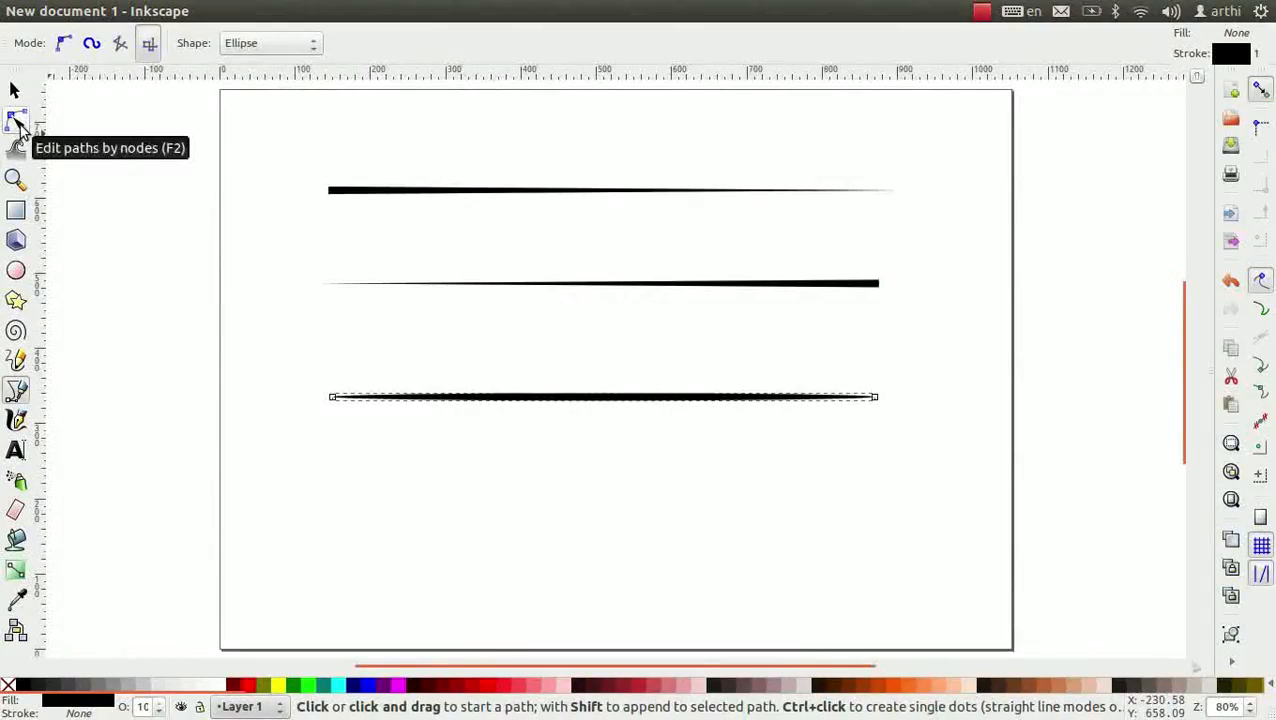
key(ctrl+a)
key(Delete)
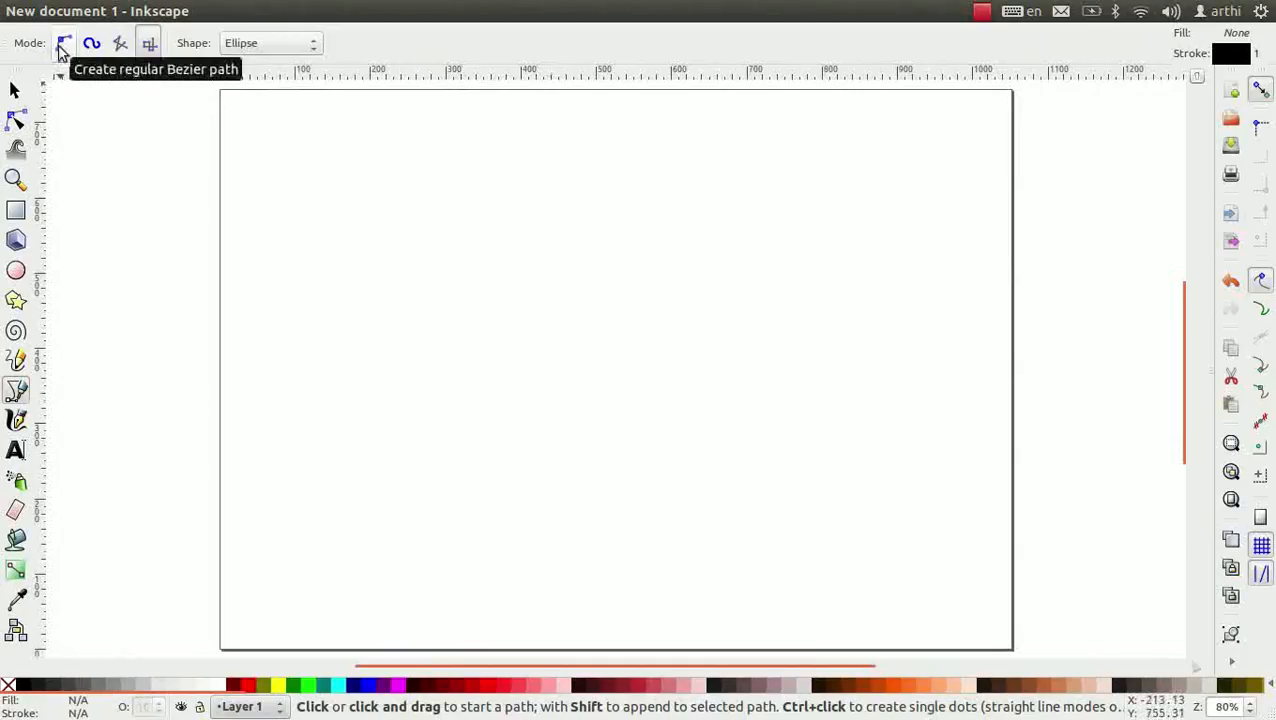
Switch to regular Bezier mode with shape None and start a straight-edged hand outline by drawing its slanted thumb left of the page centre.
click(62, 45)
click(248, 47)
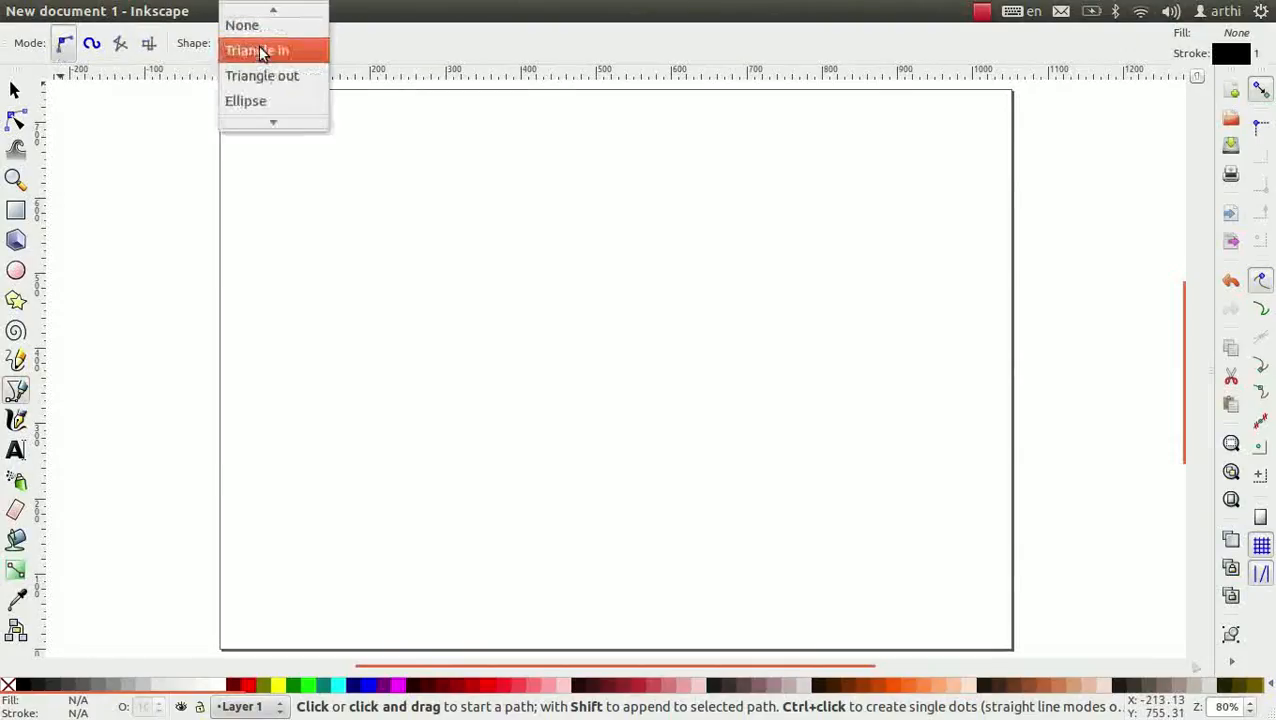
click(262, 24)
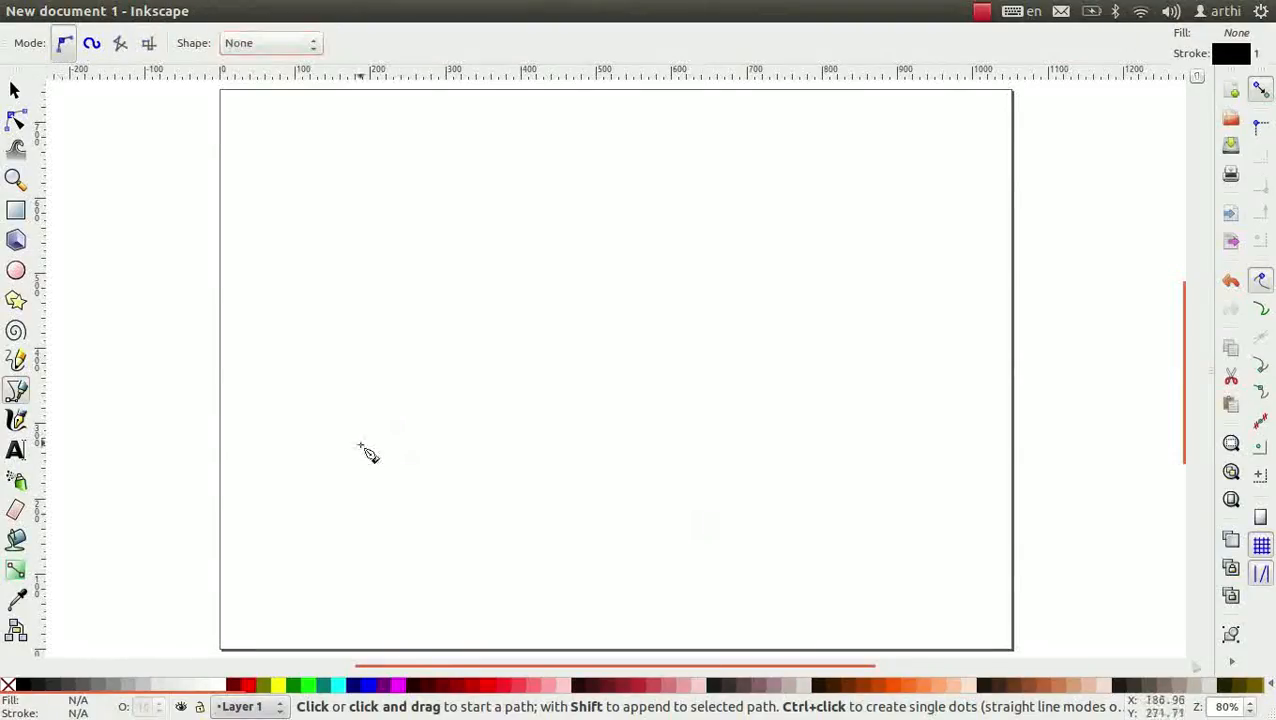
click(440, 428)
click(336, 326)
click(370, 298)
click(468, 403)
Extend the hand outline with long straight-edged index and middle fingers to the right of the thumb.
click(474, 124)
click(525, 123)
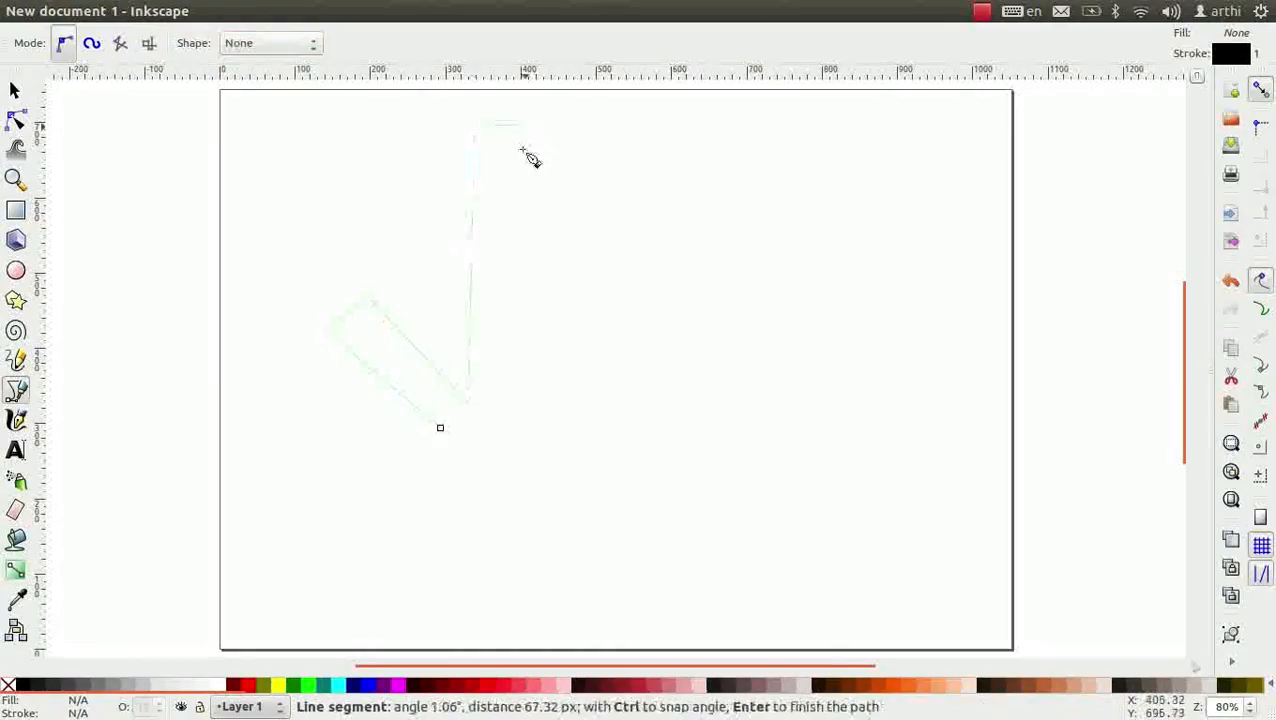
click(520, 393)
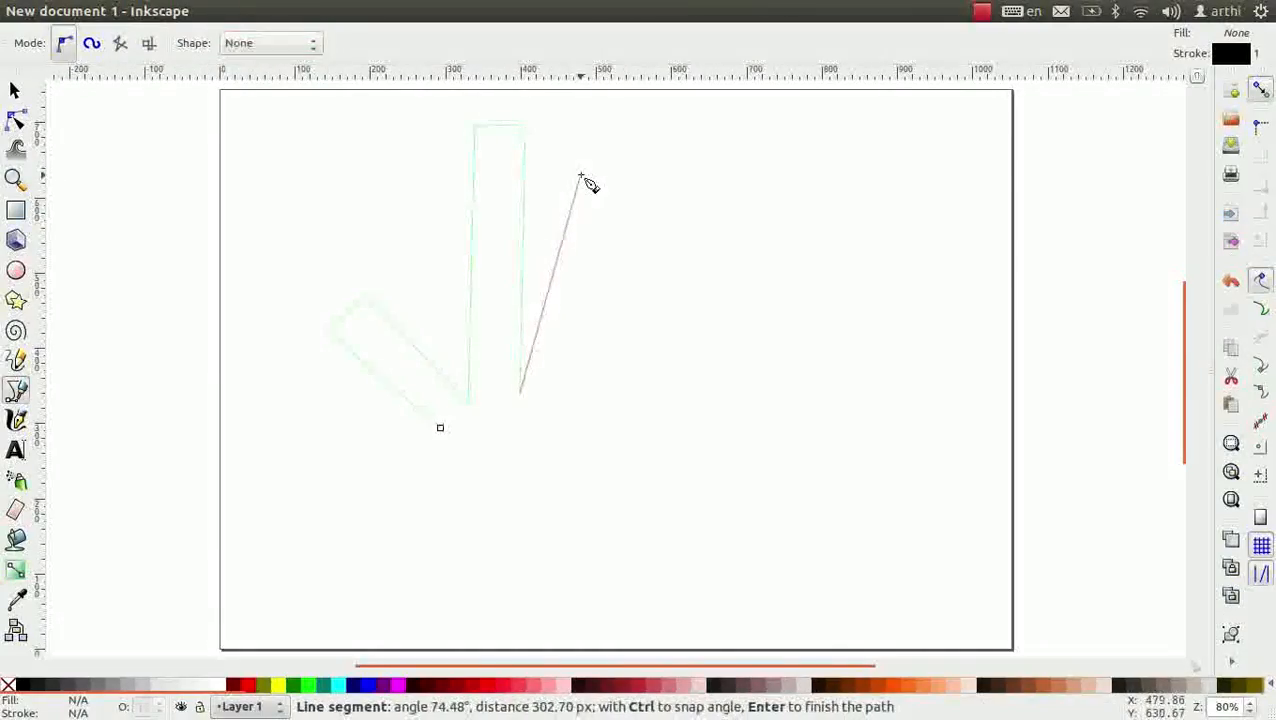
click(565, 106)
click(612, 108)
click(575, 383)
Continue the outline with a slanted straight-edged ring finger and a shorter little finger.
click(633, 137)
click(677, 147)
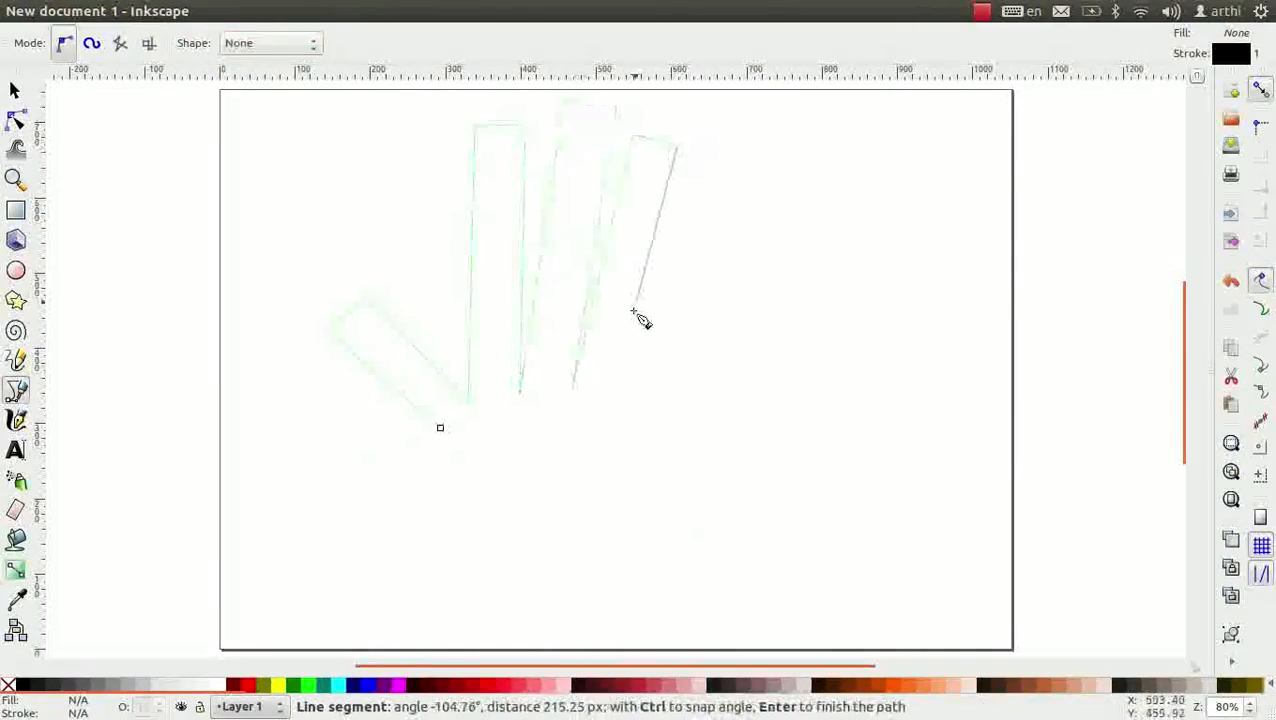
click(614, 395)
click(718, 302)
click(655, 413)
Draw the curved palm below the fingers and close the path at the thumb's starting node.
drag(745, 489, 649, 598)
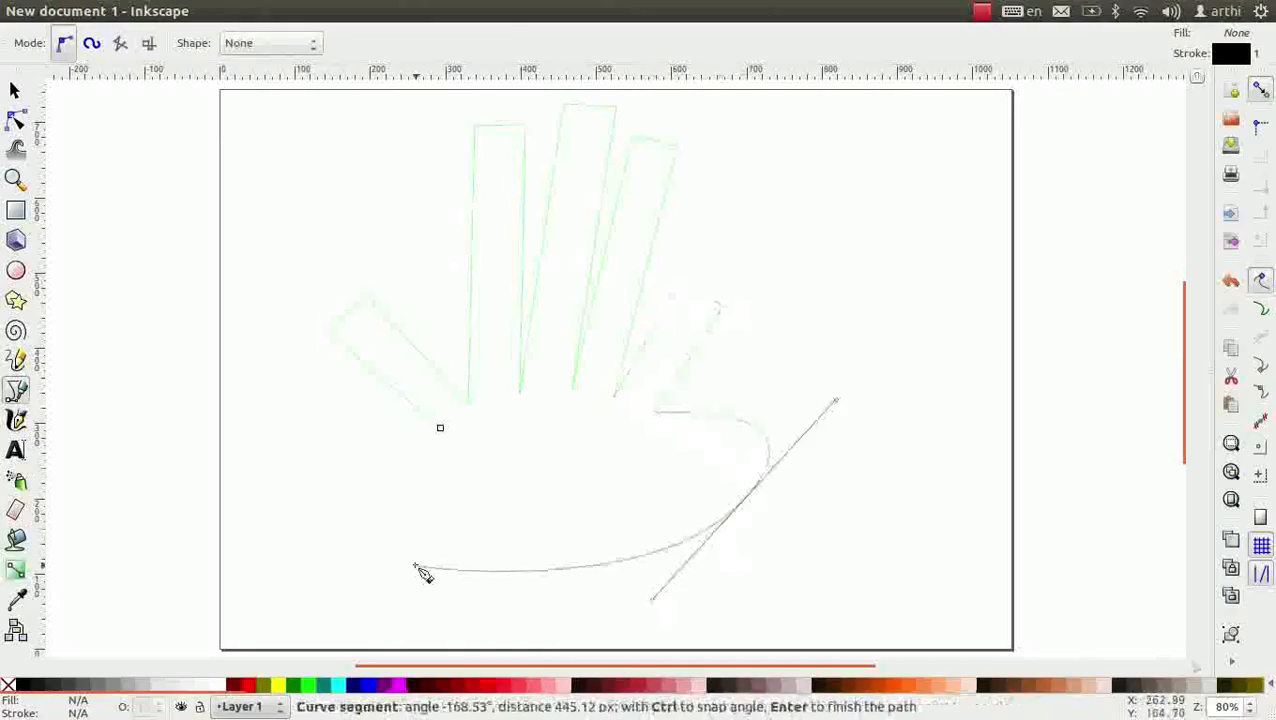
click(415, 572)
click(440, 428)
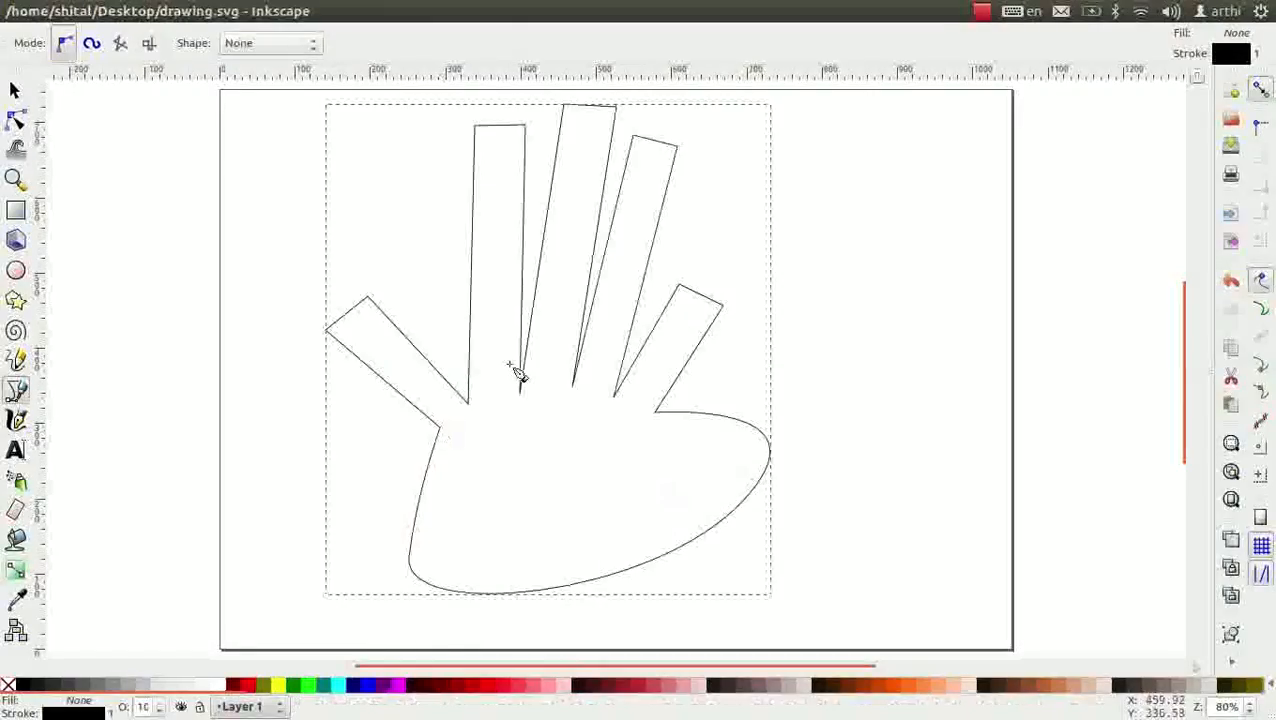
With the Node tool, insert a new node into the index finger's long edge facing the thumb.
click(17, 124)
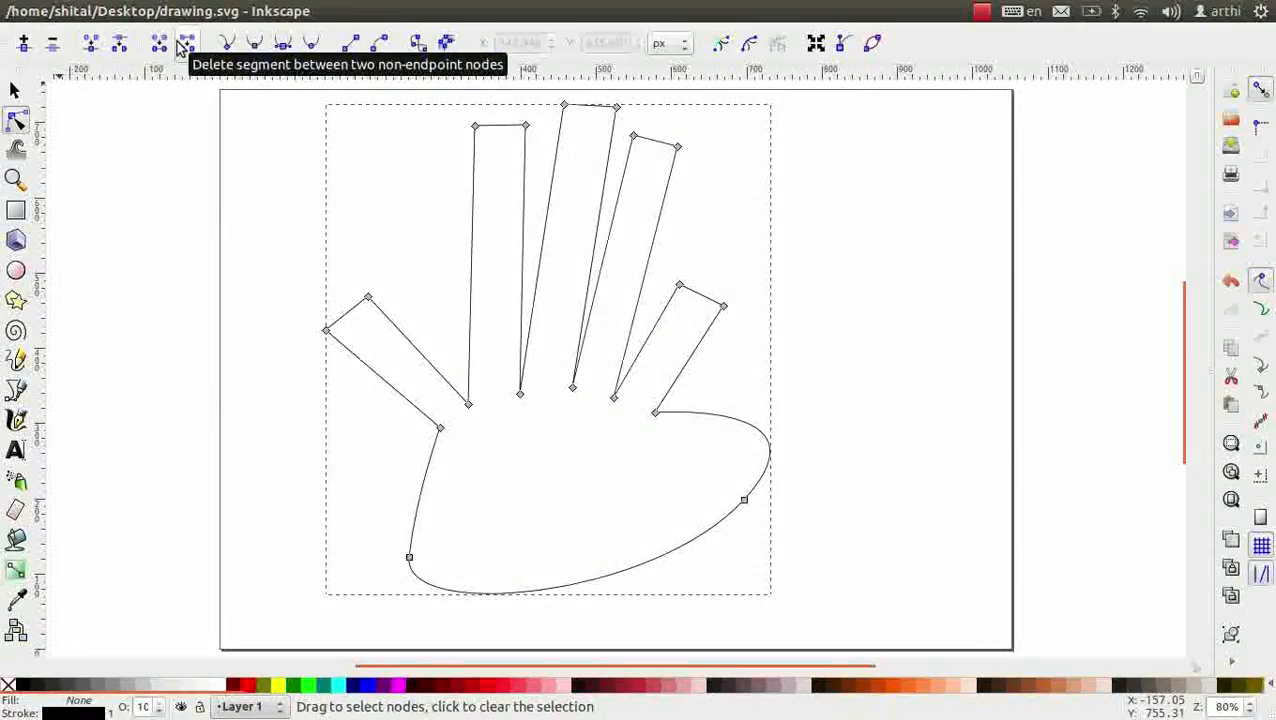
click(472, 283)
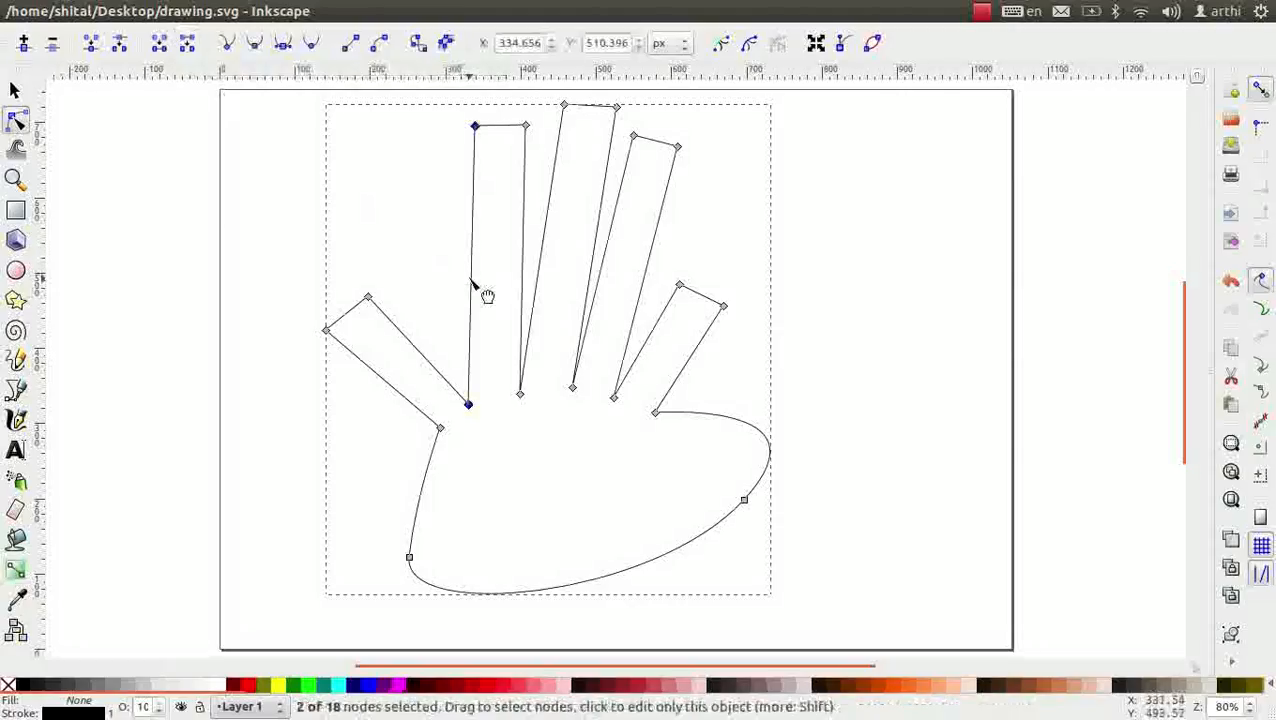
scroll(470, 157, up, 1)
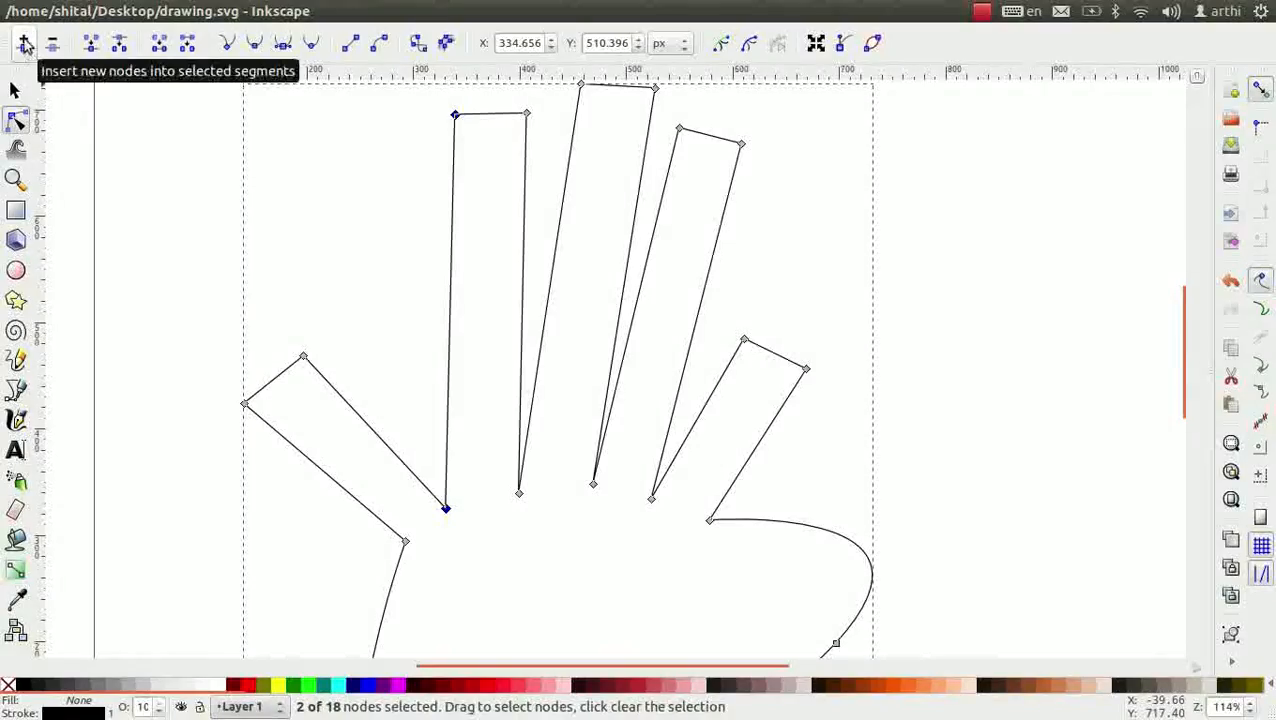
click(25, 45)
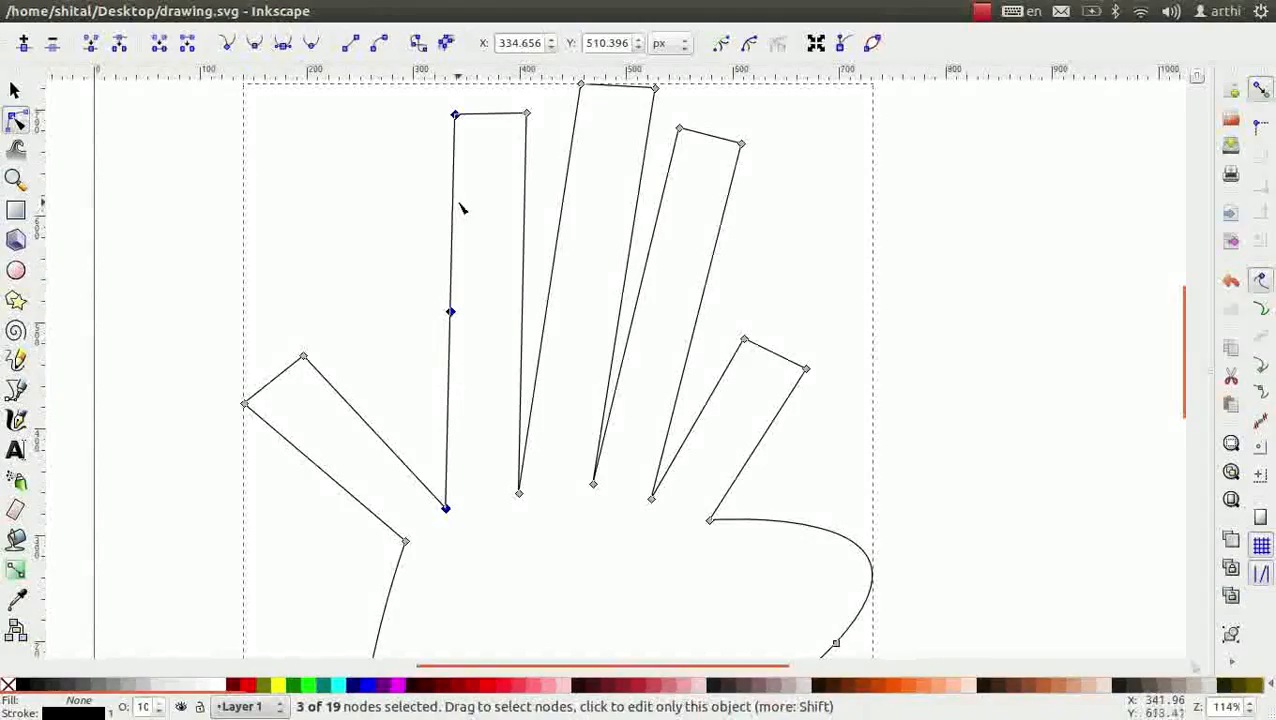
Insert a new node into the index finger's short tip segment and delete that same node.
scroll(461, 207, up, 2)
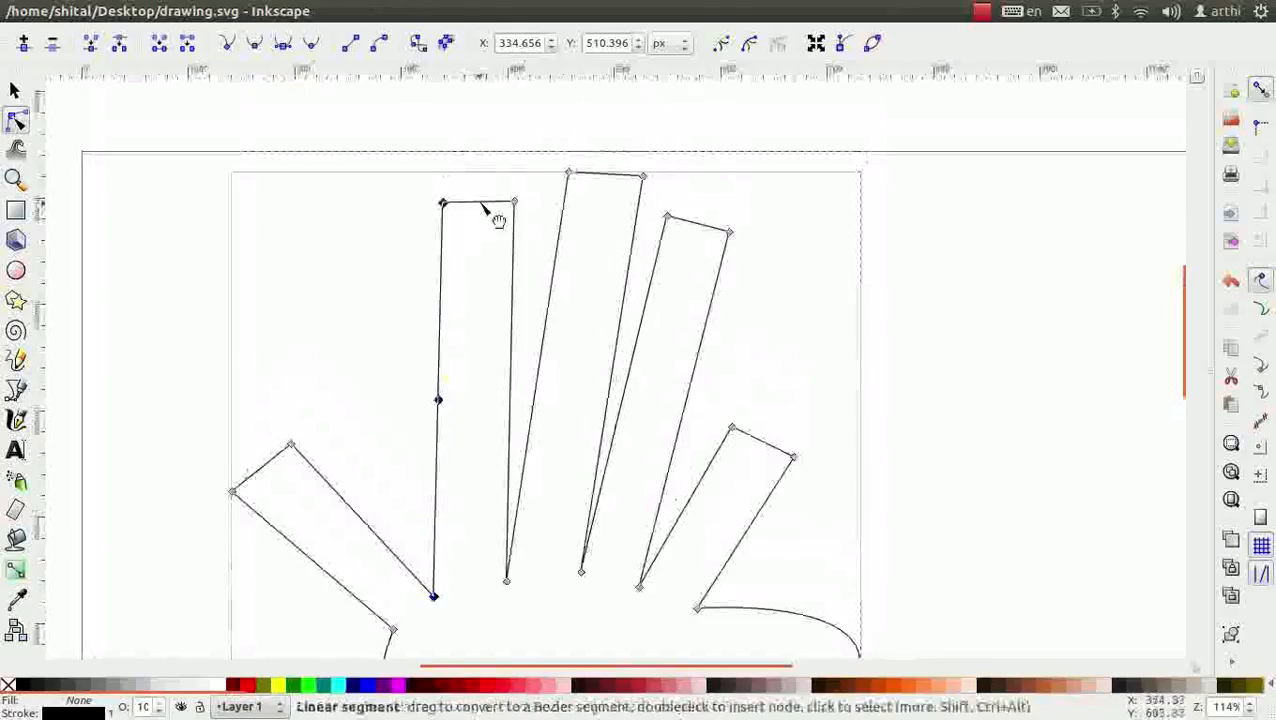
click(482, 204)
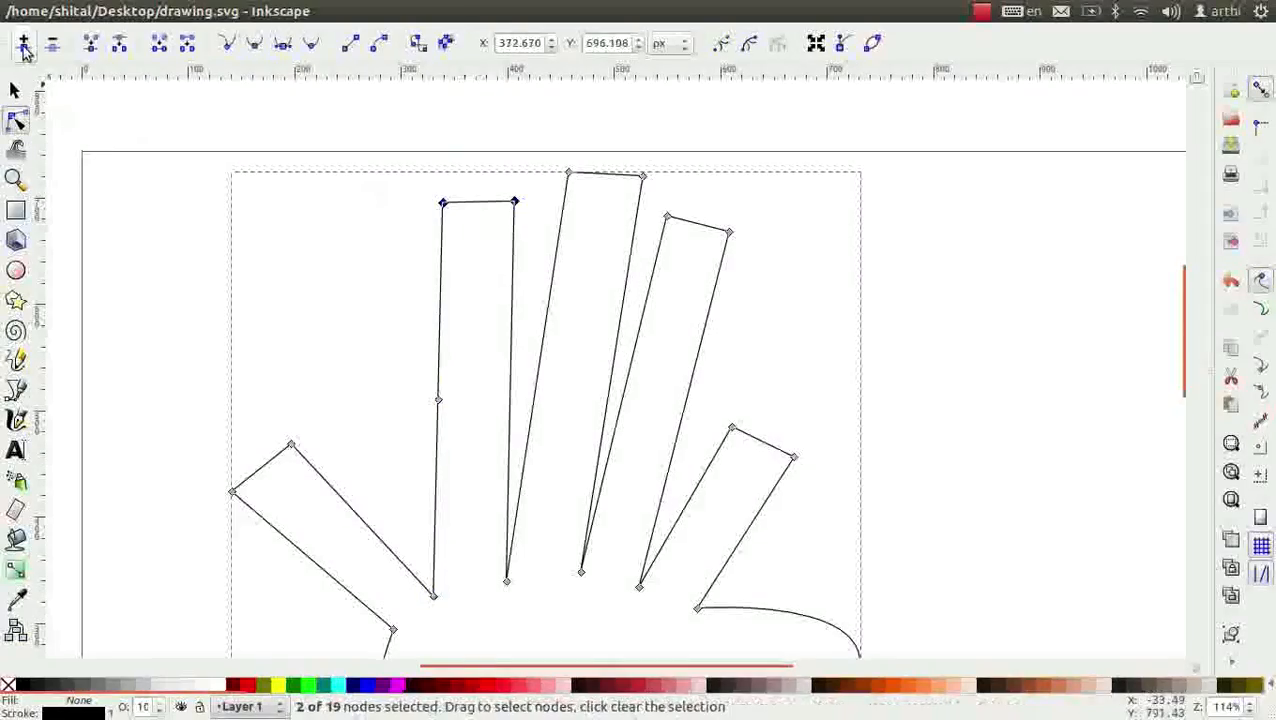
click(24, 44)
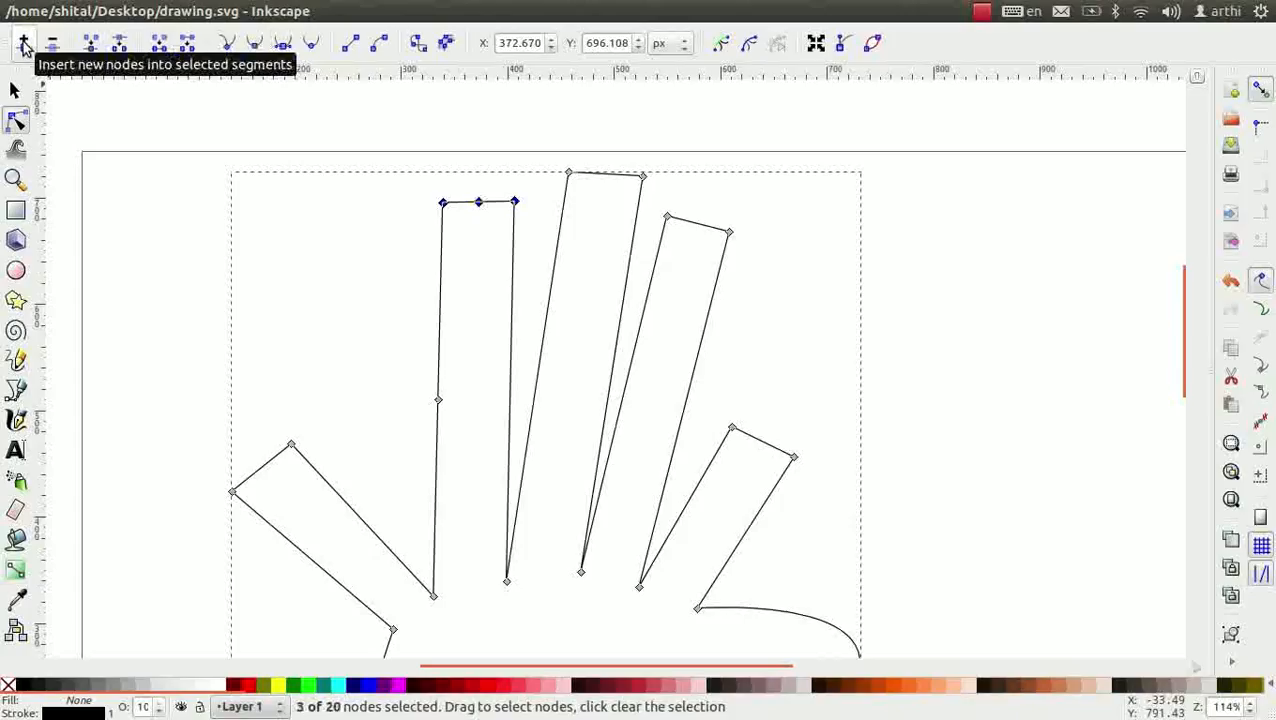
click(480, 205)
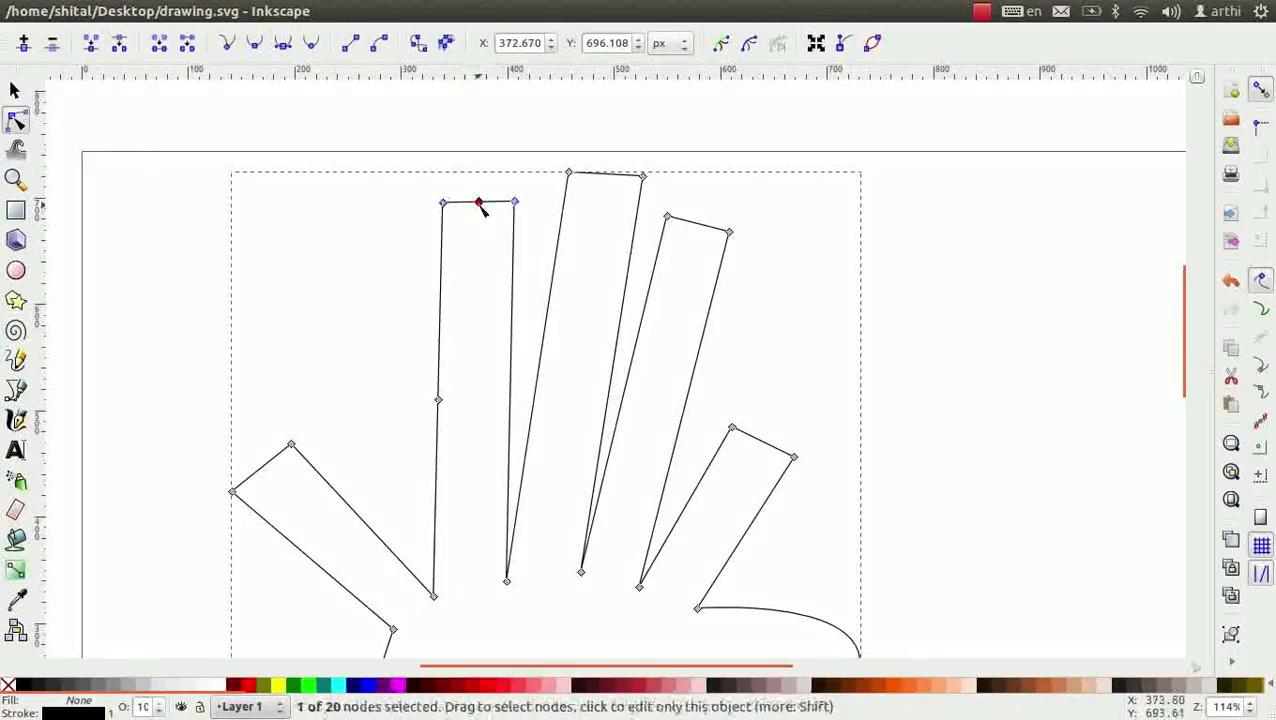
click(51, 45)
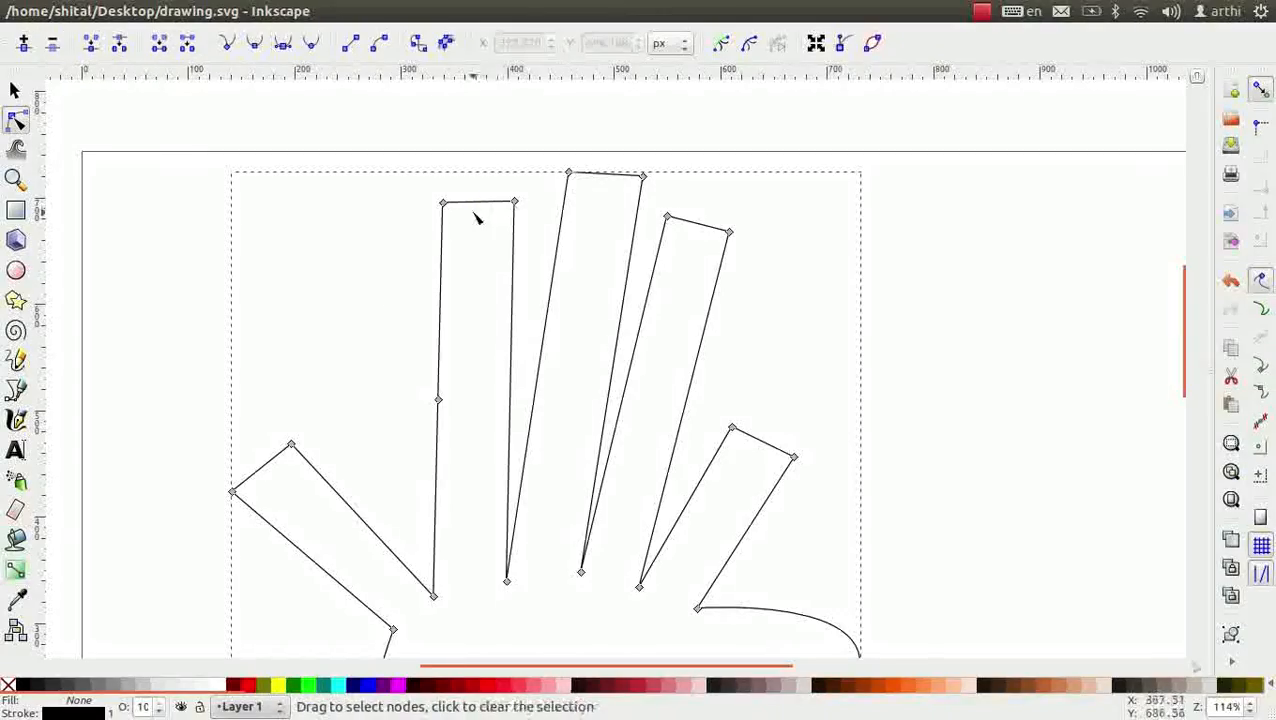
Select the node on the palm's lower right curve and show the Bezier handles of selected nodes.
scroll(700, 350, down, 6)
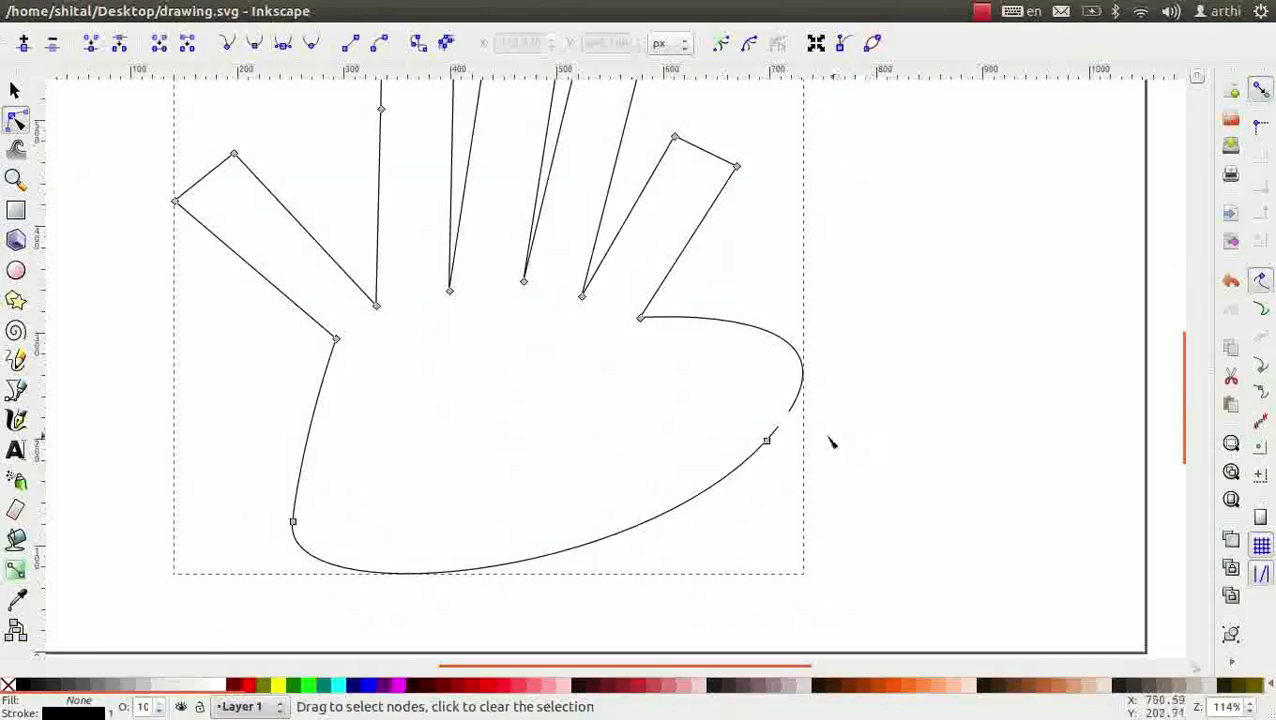
click(768, 441)
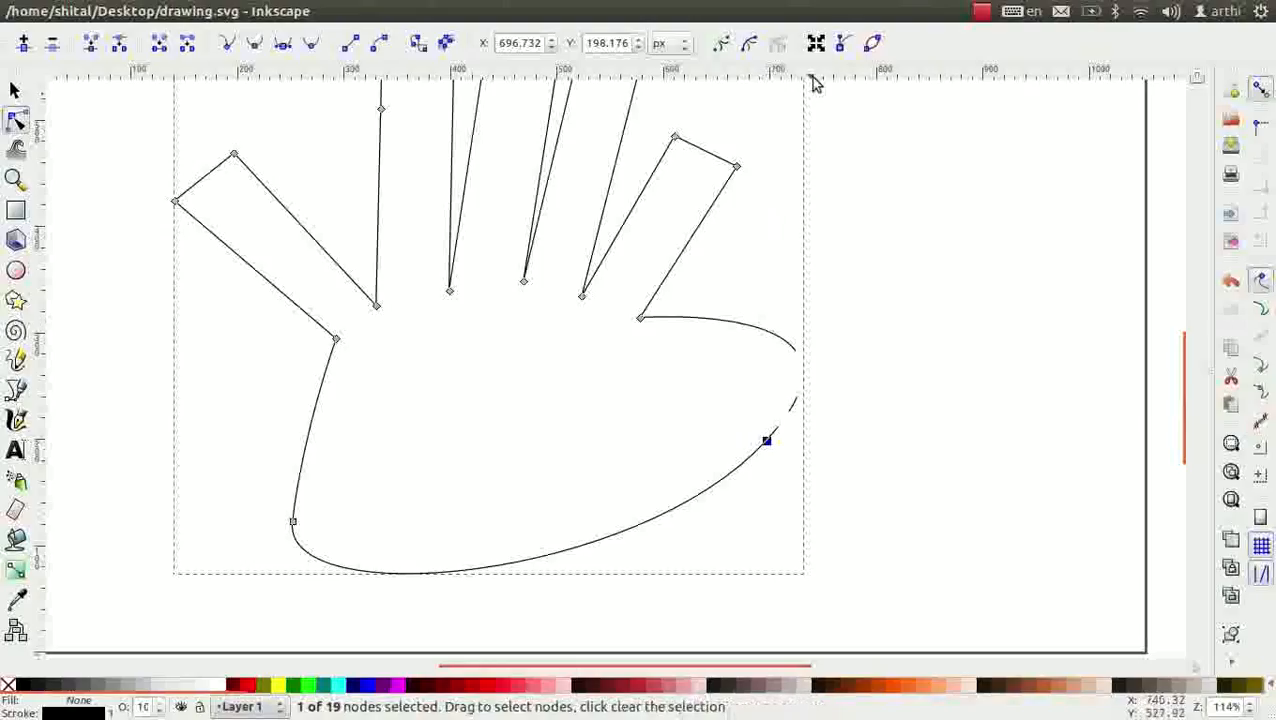
click(838, 46)
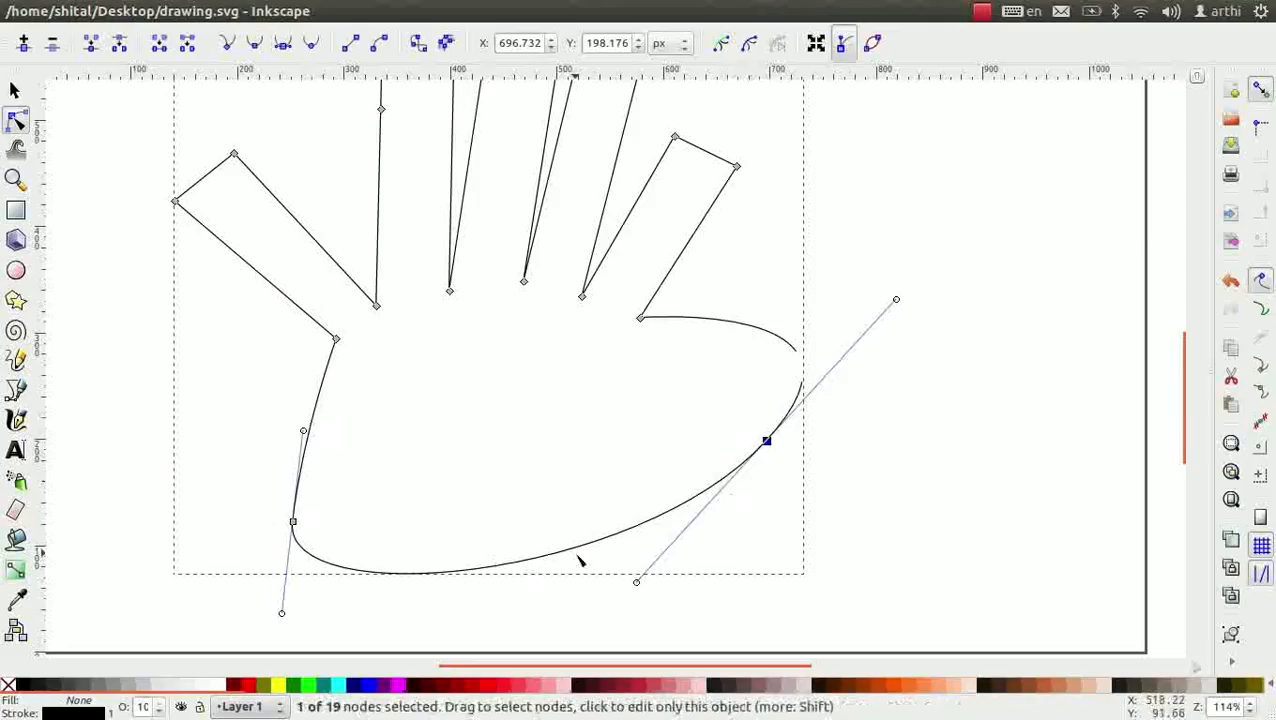
Reshape the little finger with a rounded tip and curved sides by adjusting its segments, nodes and handles.
scroll(755, 287, up, 3)
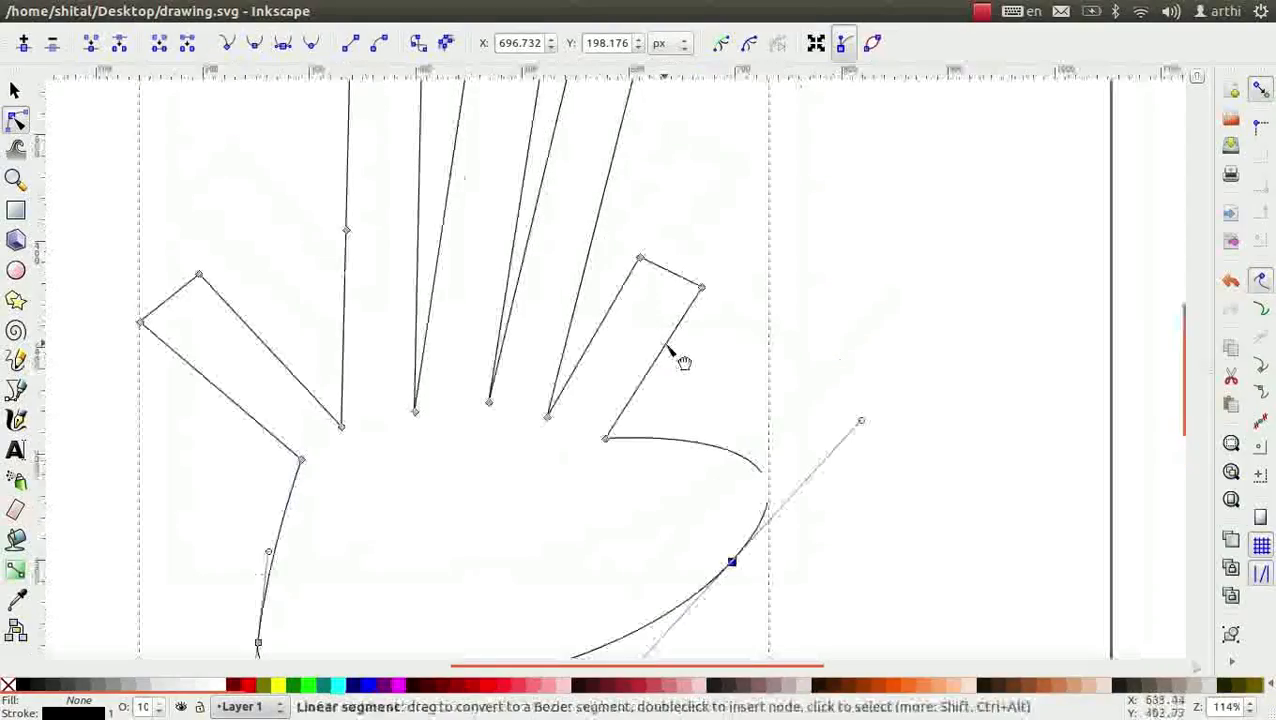
drag(694, 322, 703, 352)
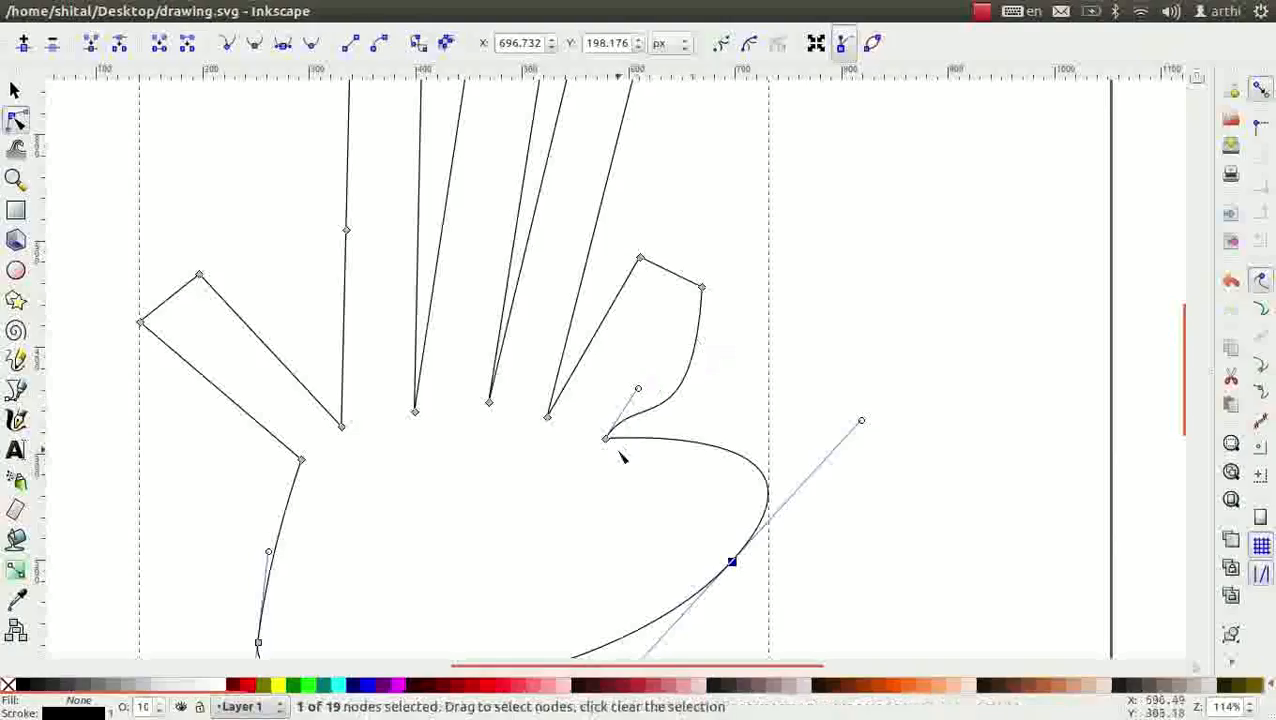
drag(627, 296, 646, 262)
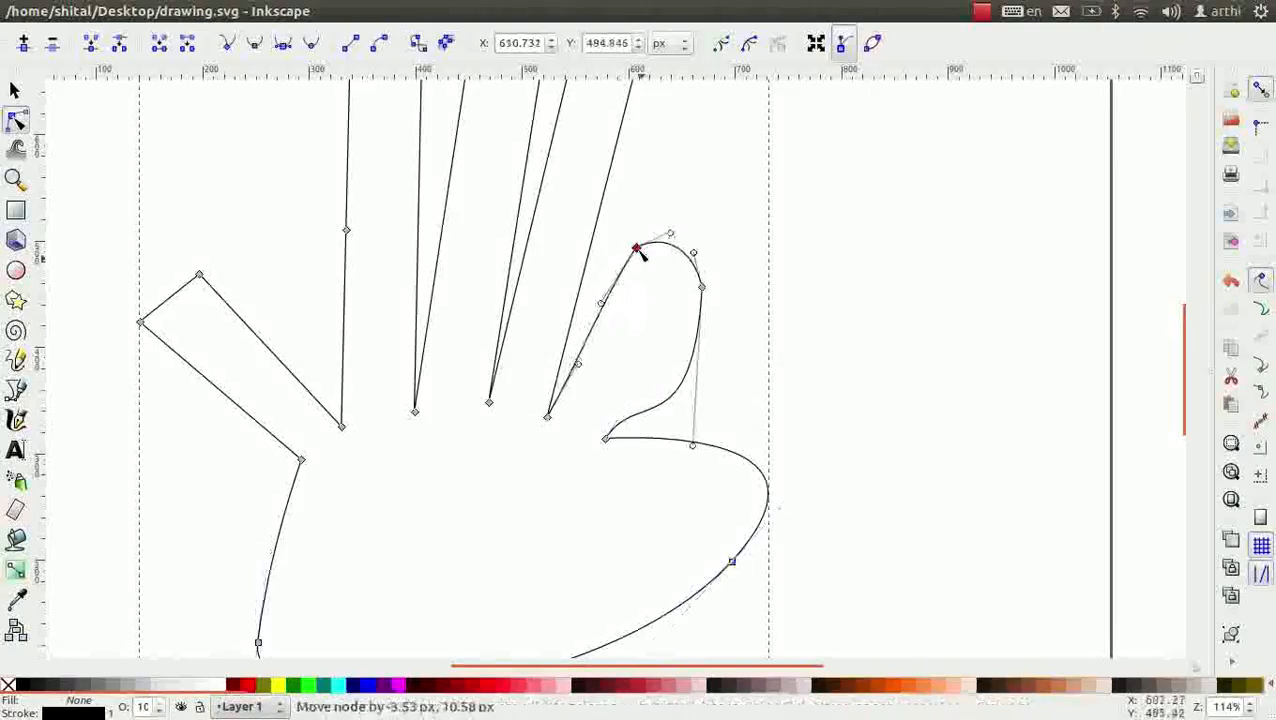
drag(602, 311, 589, 300)
drag(681, 383, 646, 385)
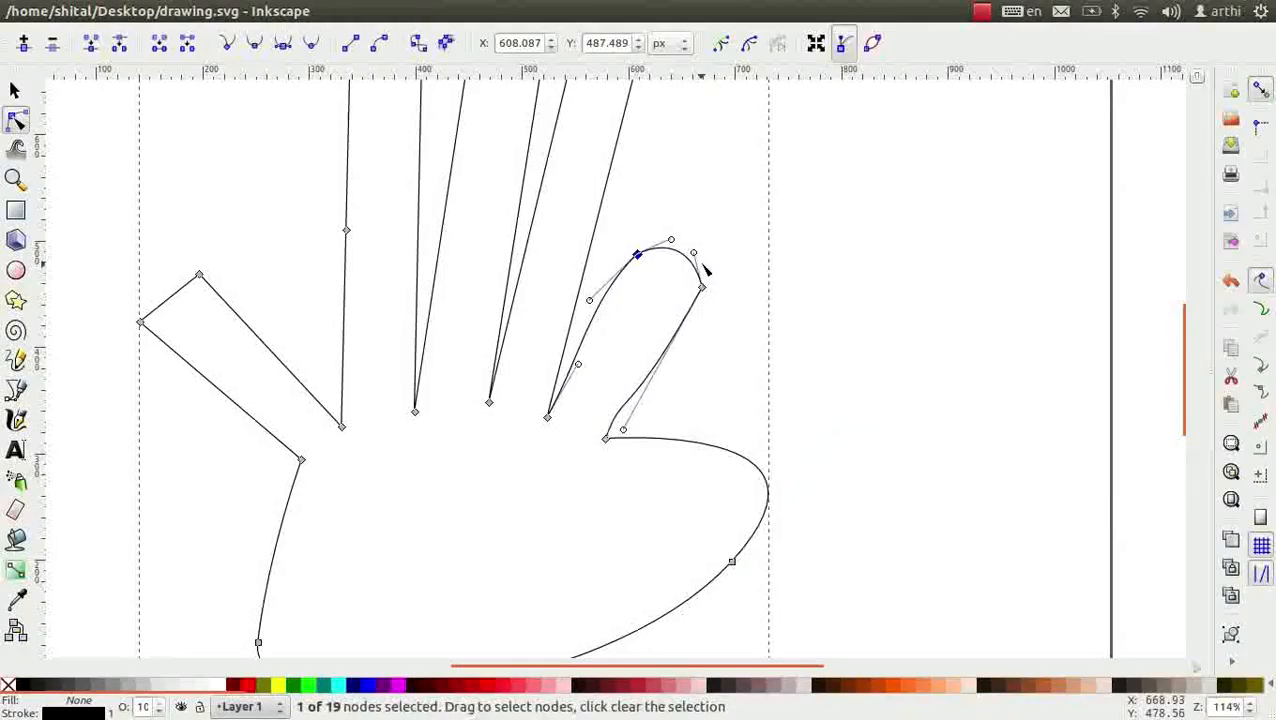
mouse_move(693, 253)
mouse_down()
mouse_move(709, 248)
mouse_move(702, 235)
mouse_up()
drag(623, 430, 597, 436)
mouse_move(615, 387)
mouse_down()
mouse_move(628, 400)
mouse_move(617, 391)
mouse_up()
Fit the page in view, curve the ring finger's side facing the little finger and round its tip.
click(1230, 499)
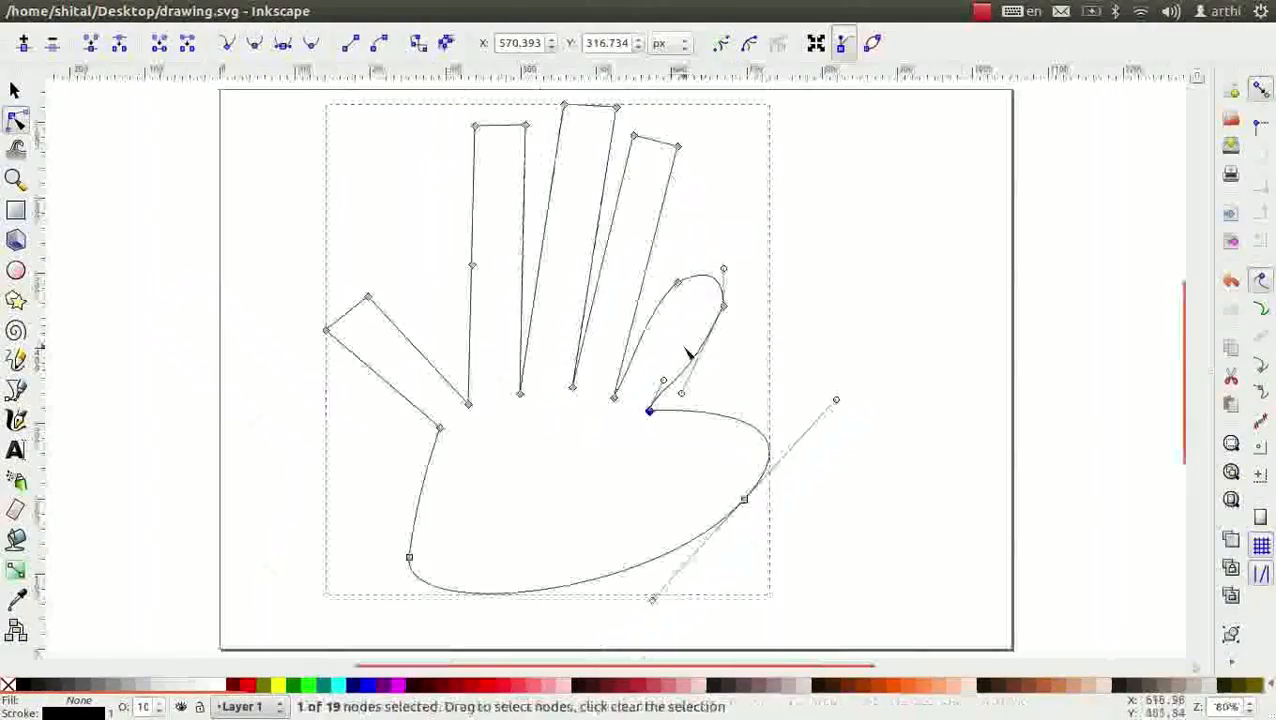
drag(692, 194, 697, 200)
click(660, 140)
drag(679, 147, 665, 126)
Round the tips of the middle and index fingers and bow the index finger's side facing the middle finger.
drag(589, 106, 588, 93)
drag(502, 126, 506, 105)
drag(523, 204, 529, 206)
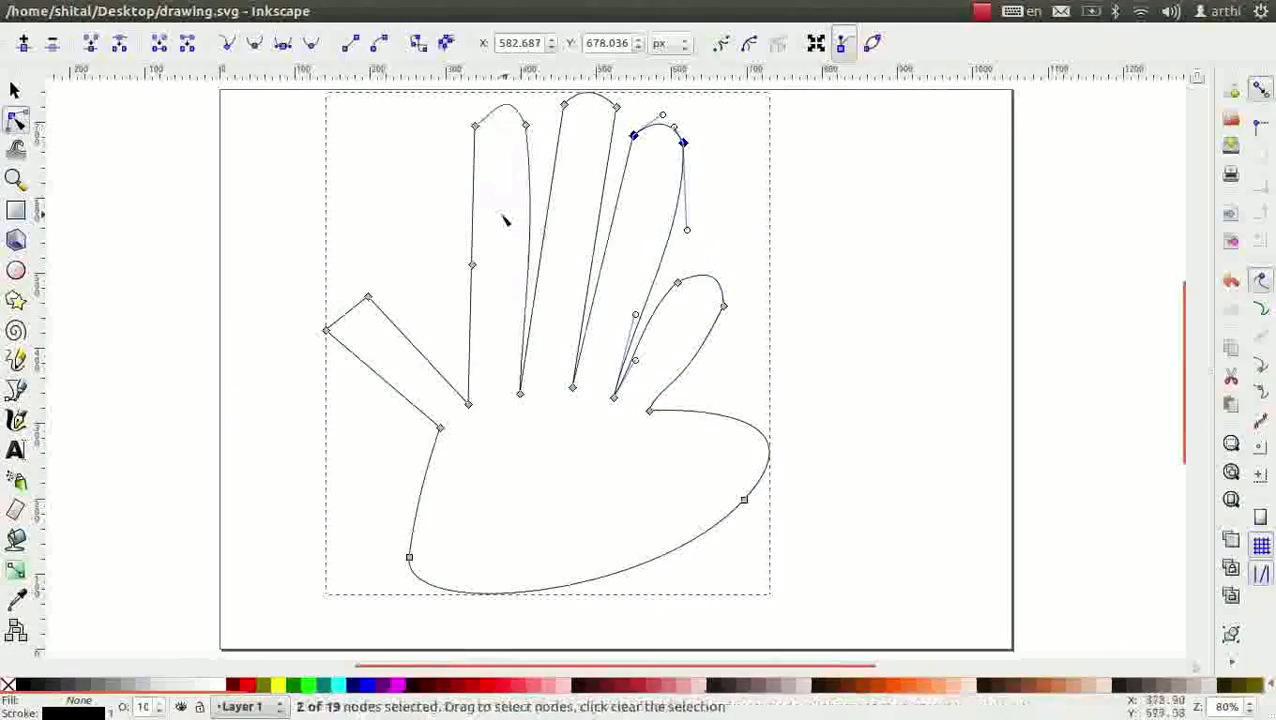
drag(484, 120, 480, 113)
Round the thumb's tip and lower edge, and nudge the tip nodes of the index, middle and ring fingers.
drag(347, 313, 338, 301)
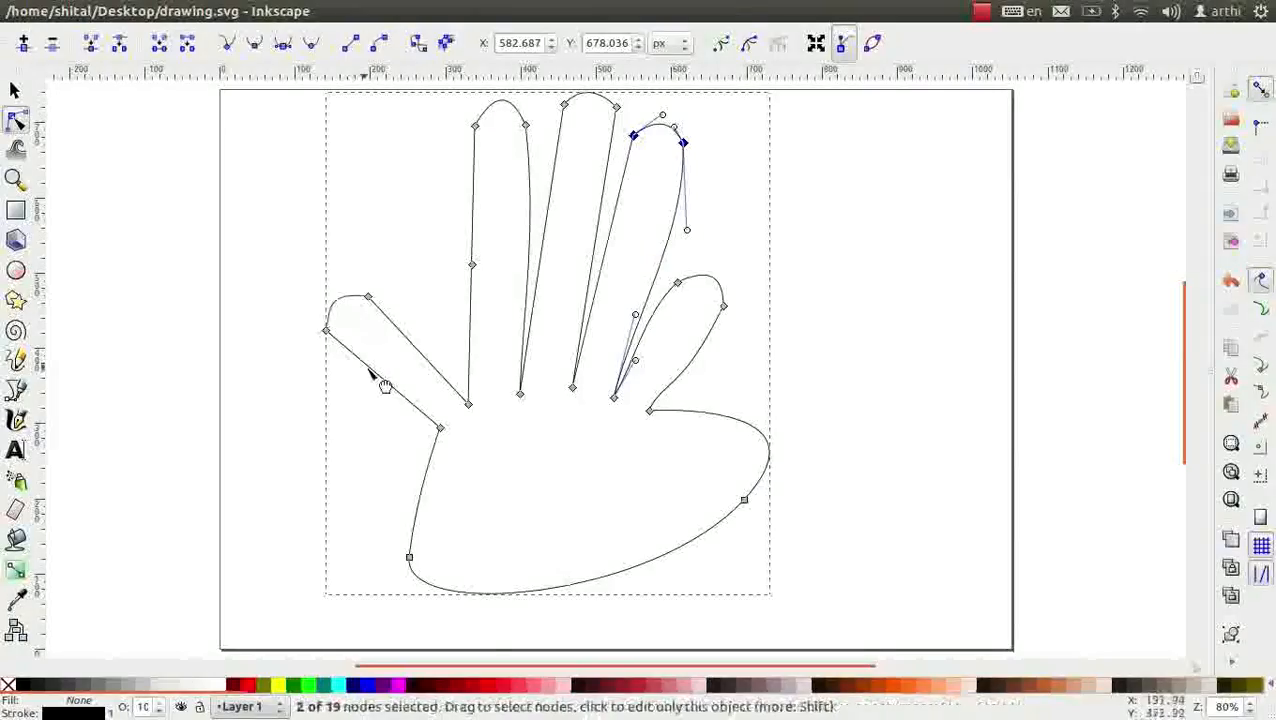
drag(375, 373, 370, 379)
drag(526, 125, 529, 125)
drag(616, 107, 631, 129)
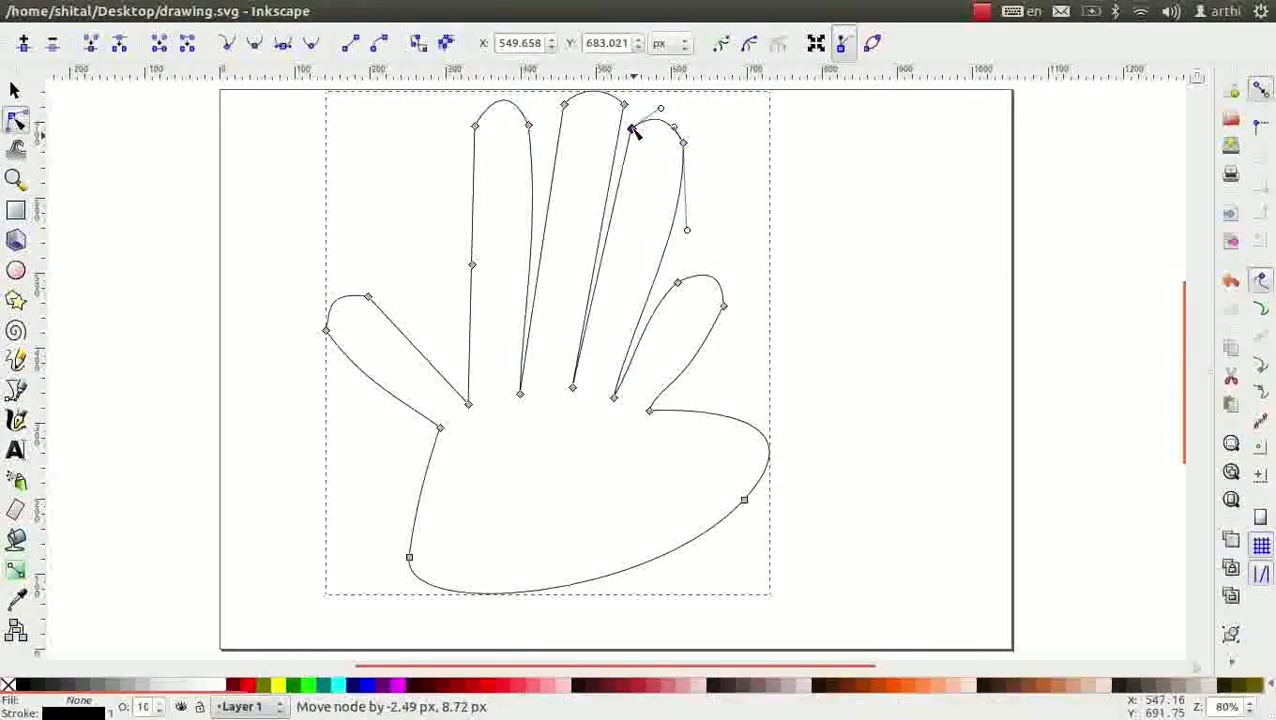
Refine the thumb by raising its upper tip node and bending its tip, lower edge and upper edge.
drag(368, 296, 367, 280)
drag(328, 306, 320, 308)
drag(363, 375, 348, 386)
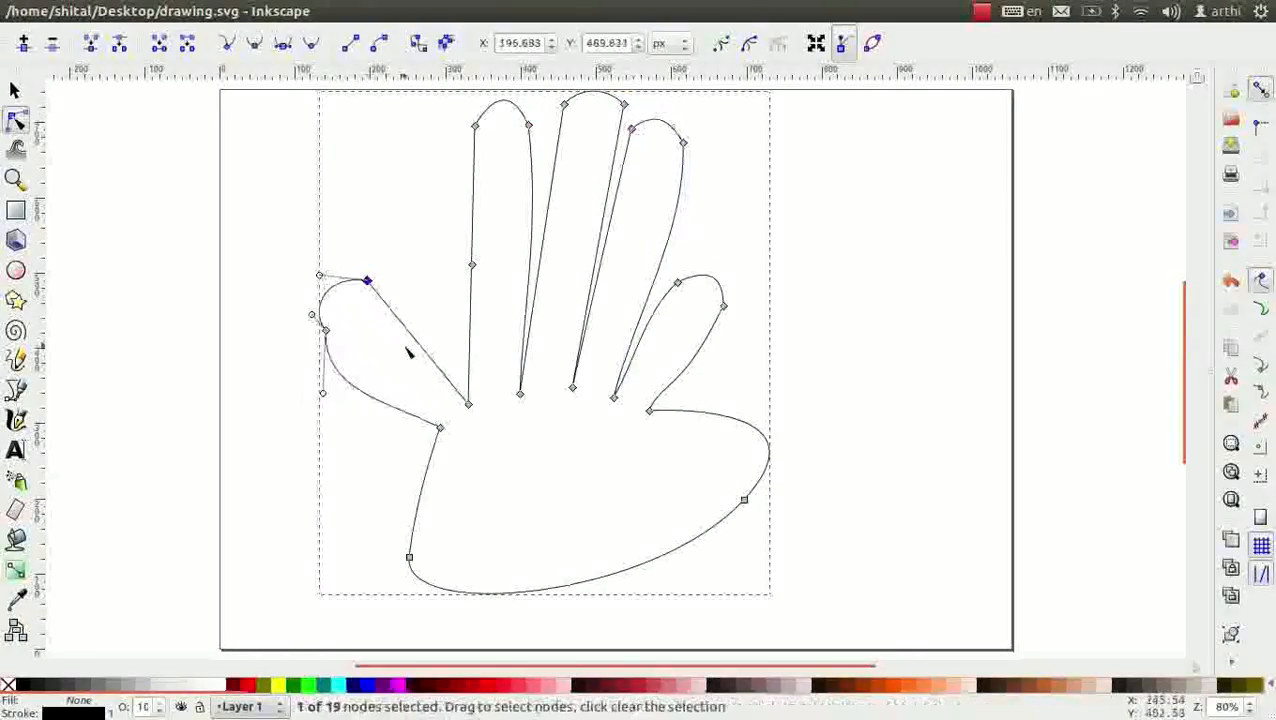
drag(412, 337, 404, 343)
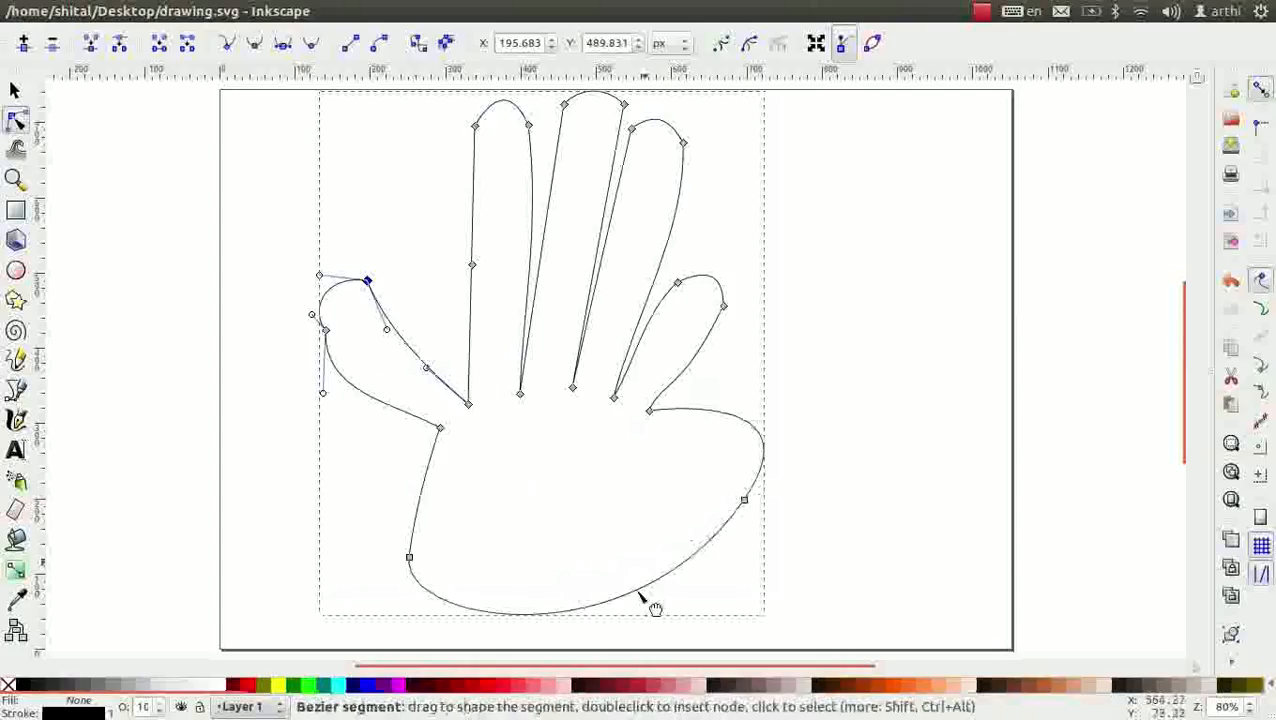
Narrow and lengthen the palm by moving its lower right node down and inward and flattening the bottom curve.
drag(744, 499, 697, 607)
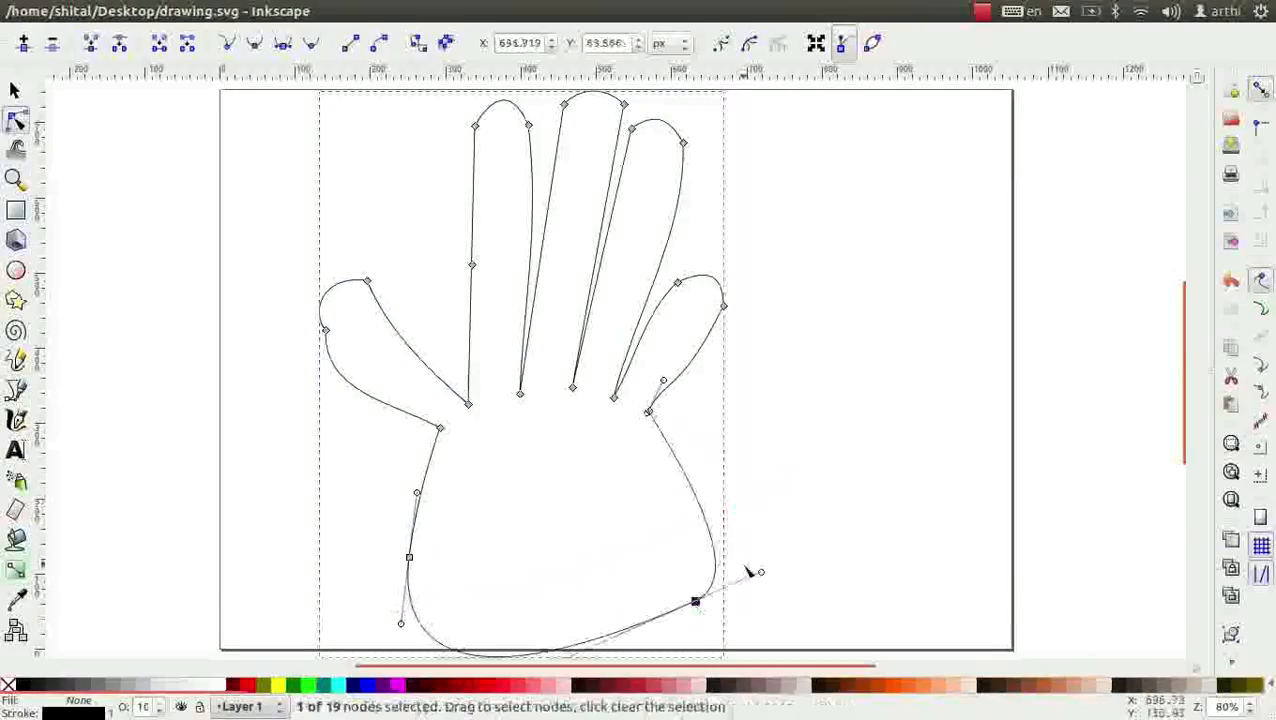
scroll(700, 585, down, 2)
drag(427, 646, 418, 585)
scroll(707, 498, up, 2)
click(698, 459)
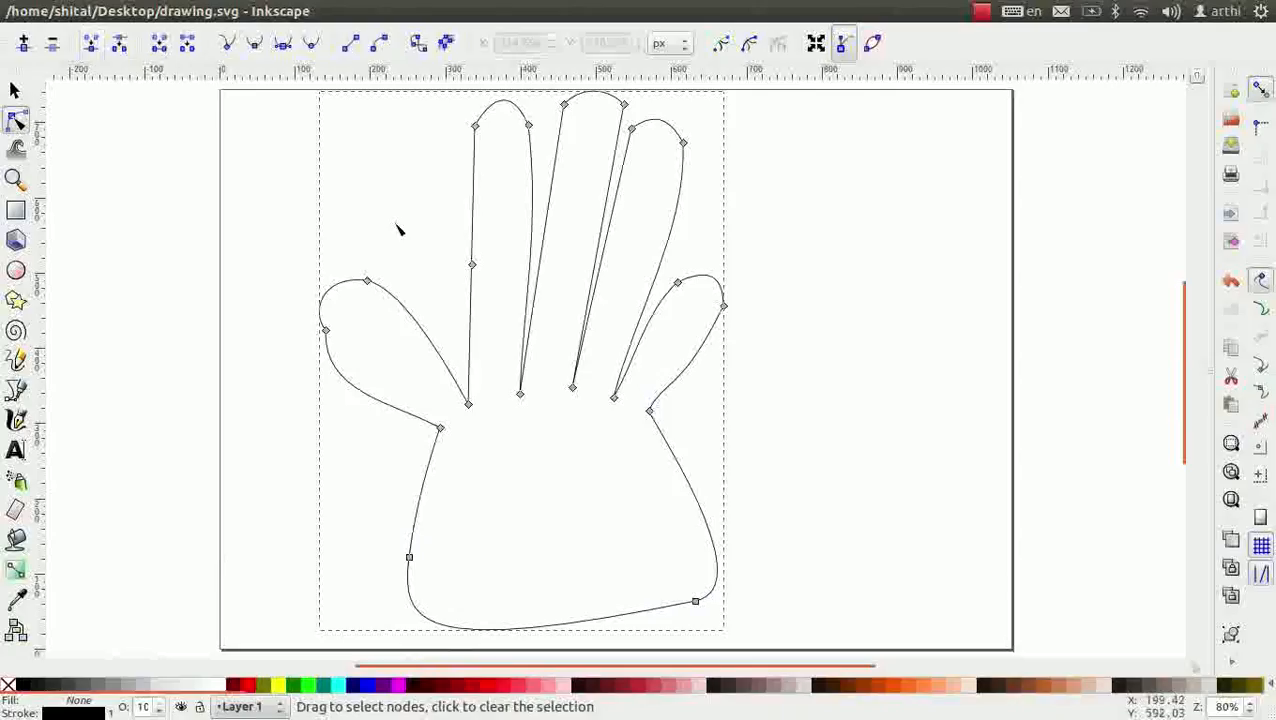
Join the middle and tip nodes on the index finger's thumb-side edge into one node.
click(473, 265)
shift+click(476, 127)
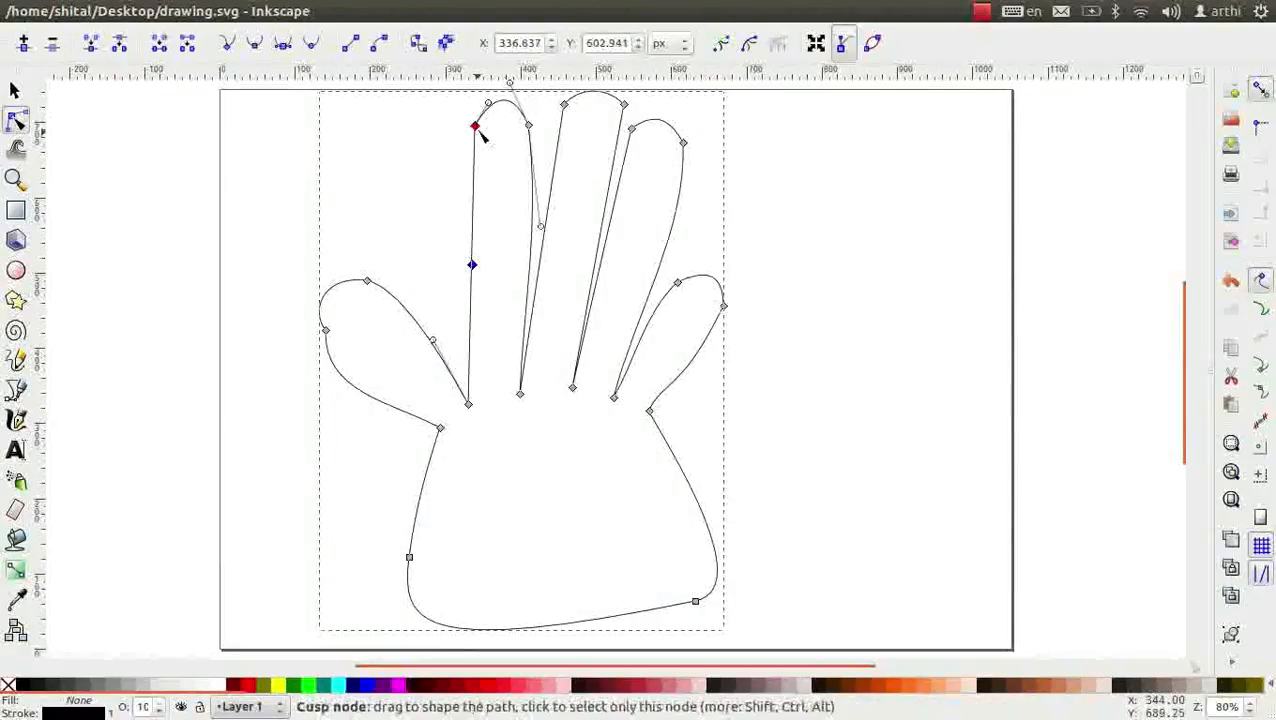
click(88, 49)
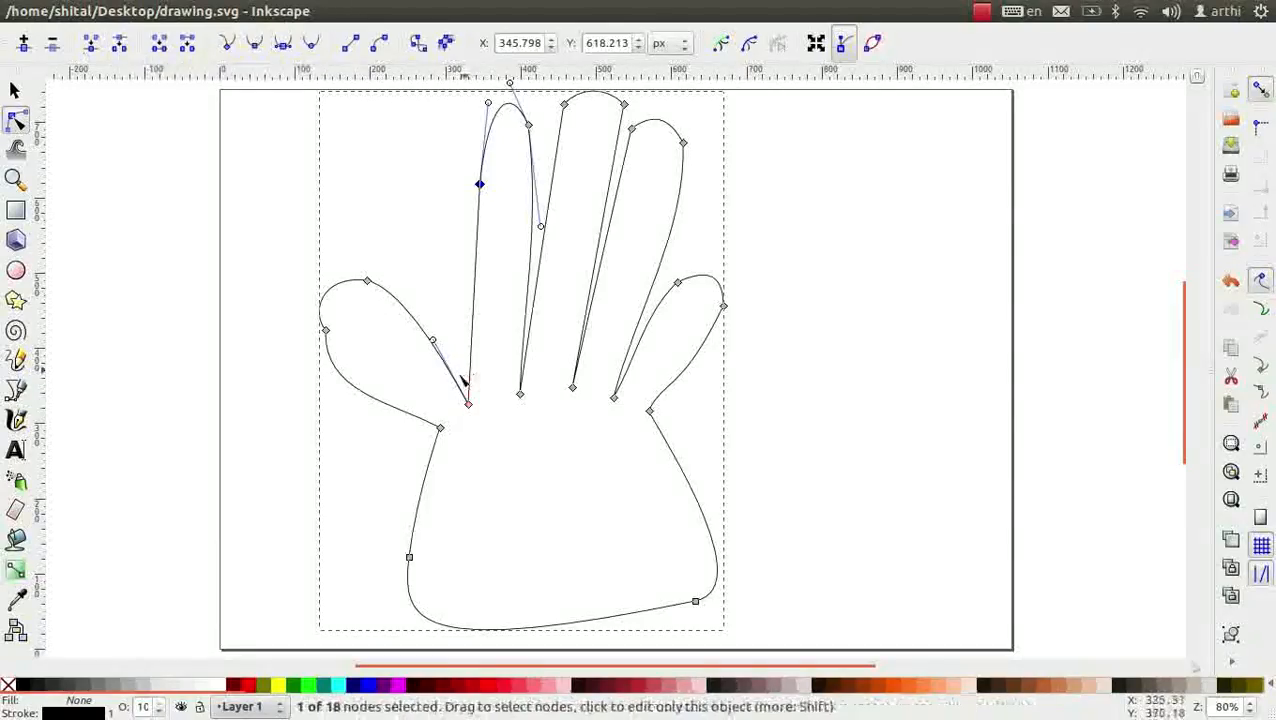
Break the path at the cusp node between the thumb and the index finger.
scroll(475, 410, up, 3)
scroll(475, 410, up, 1)
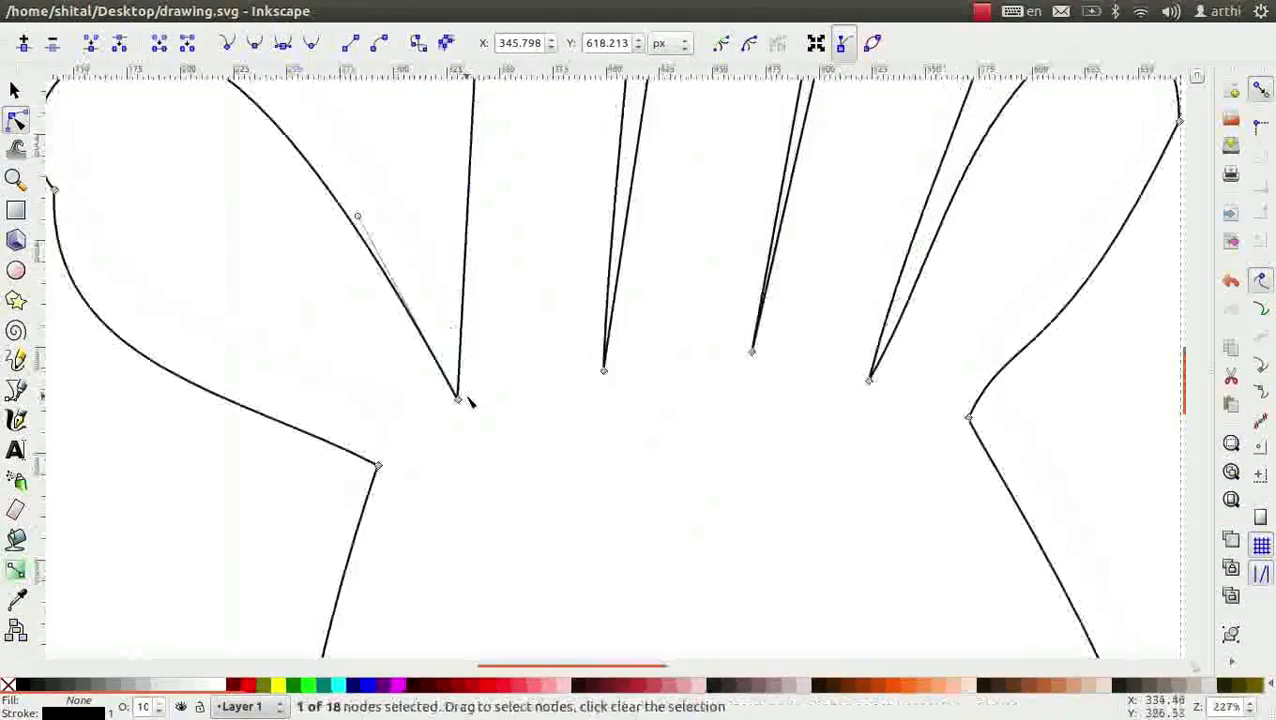
click(458, 400)
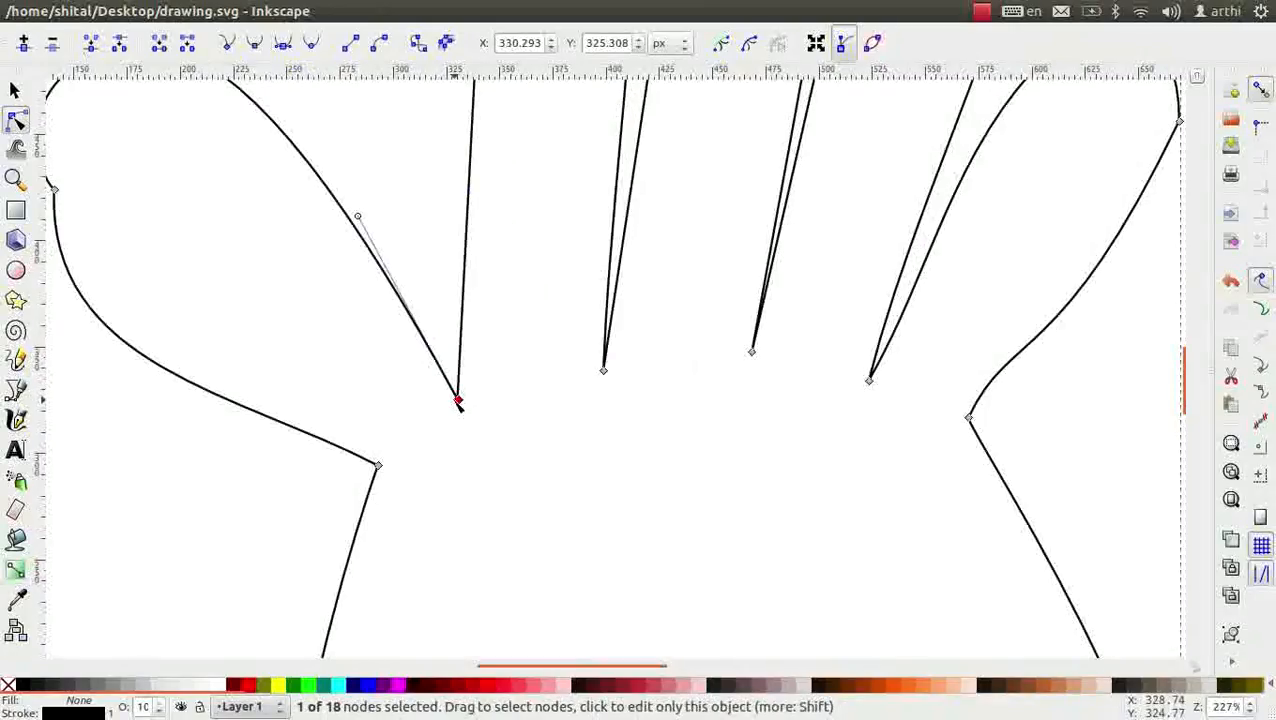
click(120, 46)
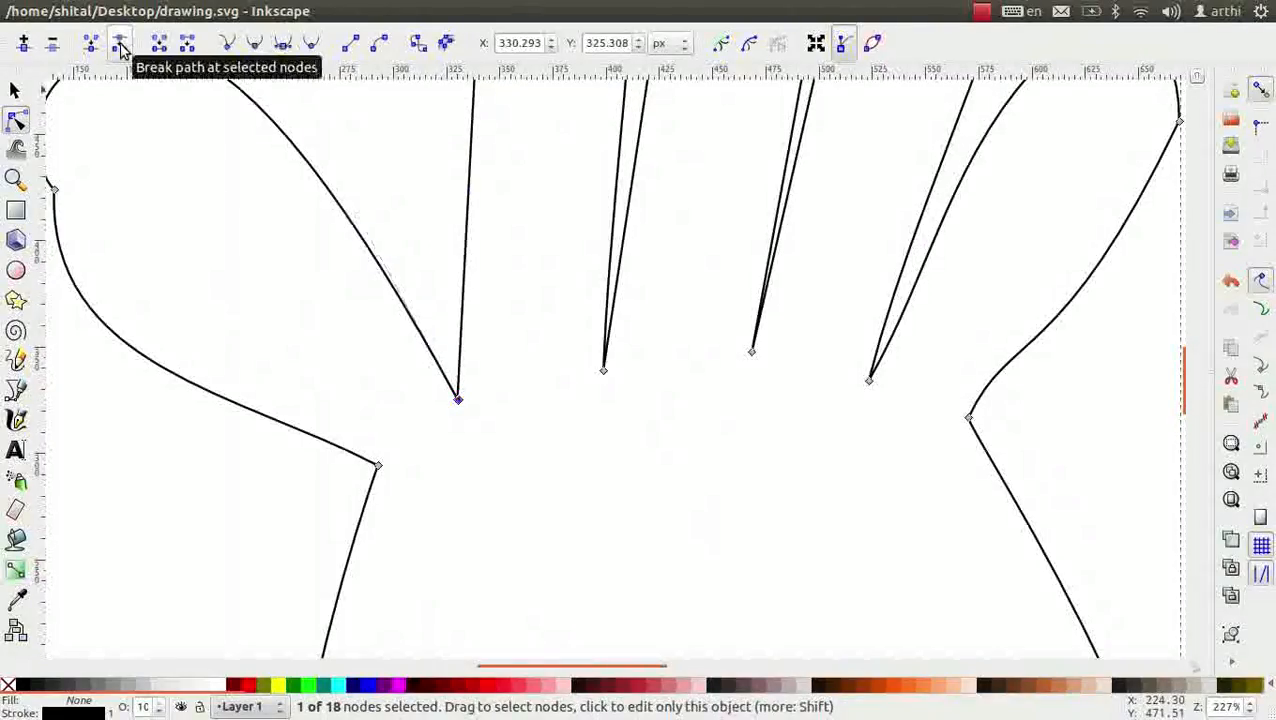
click(460, 438)
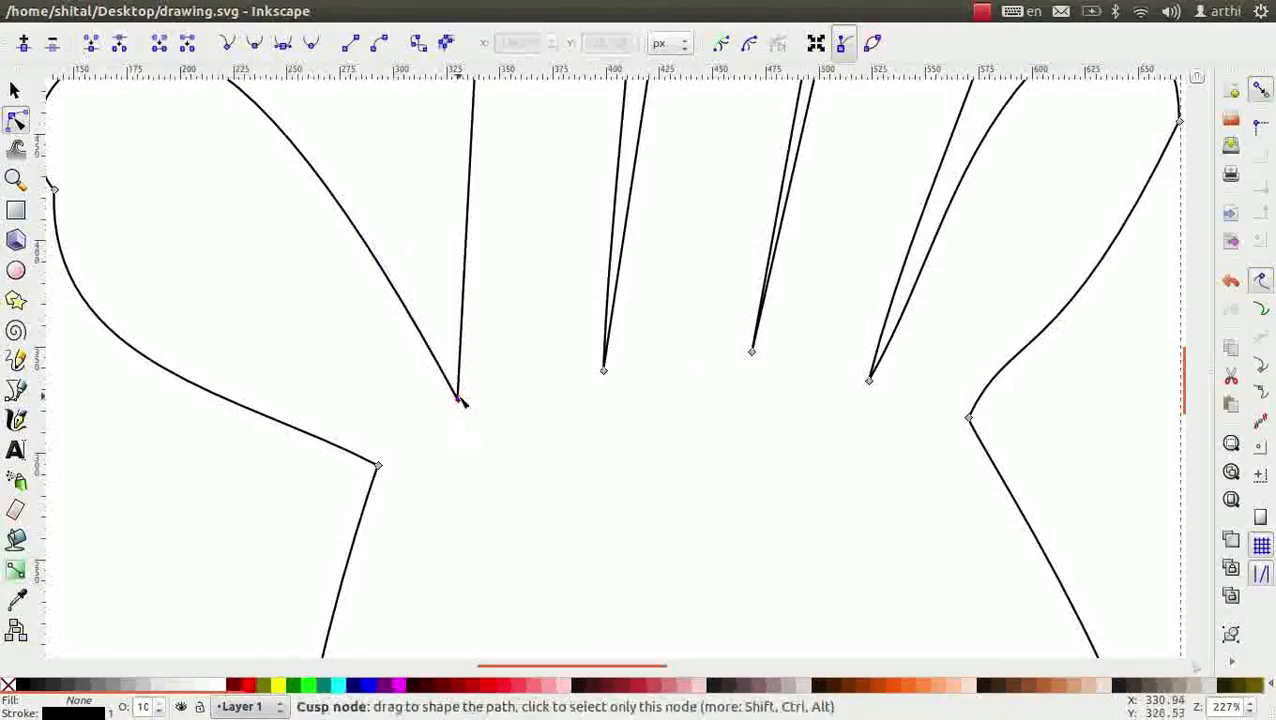
Pull the broken end nodes between the thumb and index finger apart and join them with a new segment.
click(459, 401)
drag(460, 402, 489, 377)
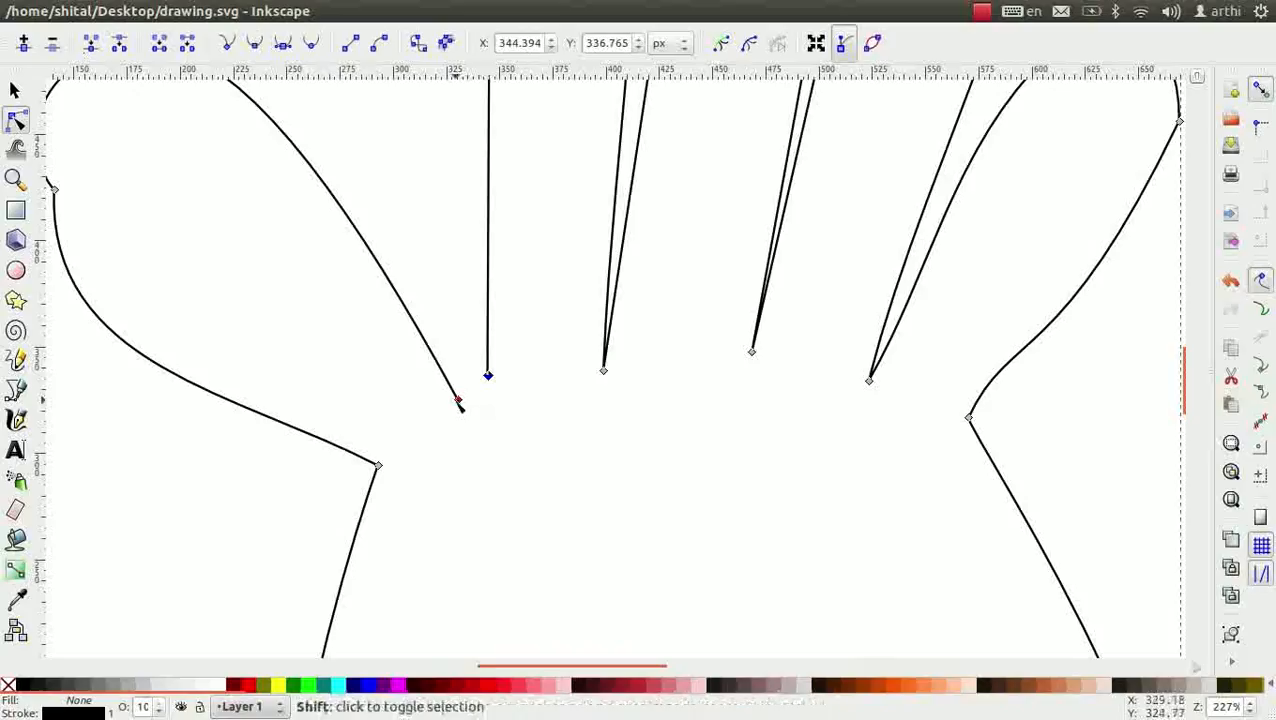
shift+click(458, 400)
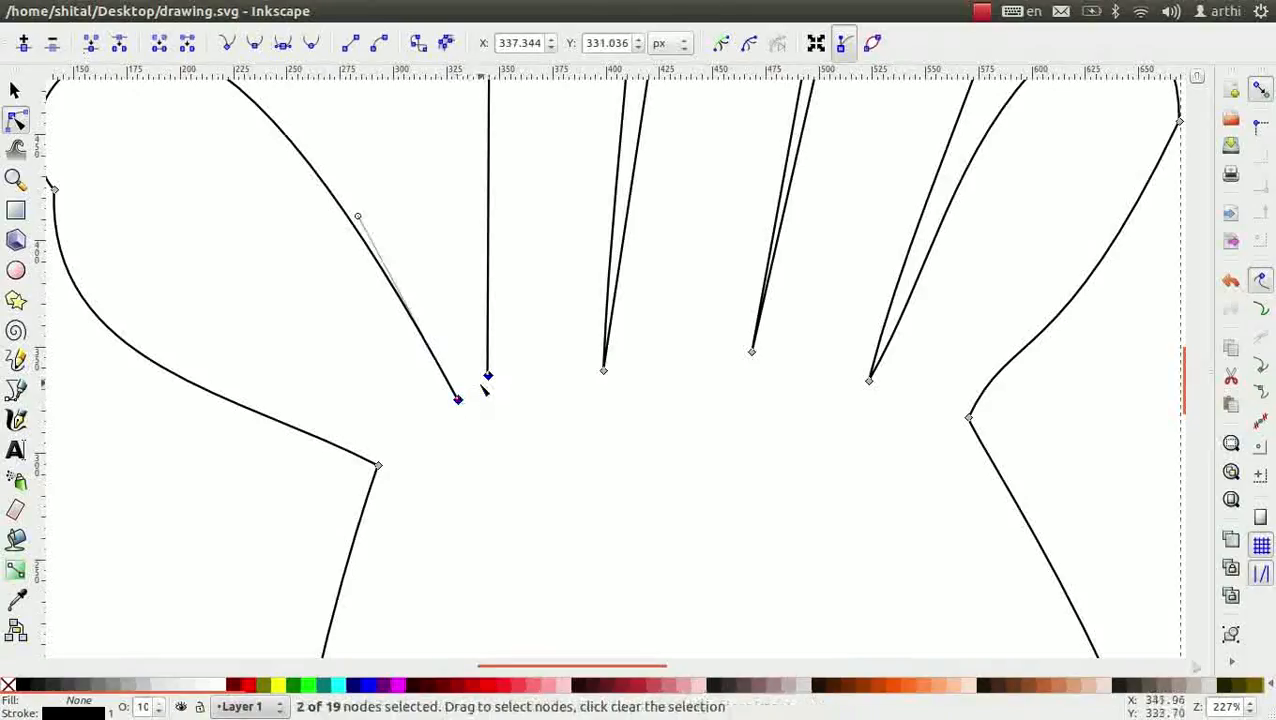
click(160, 44)
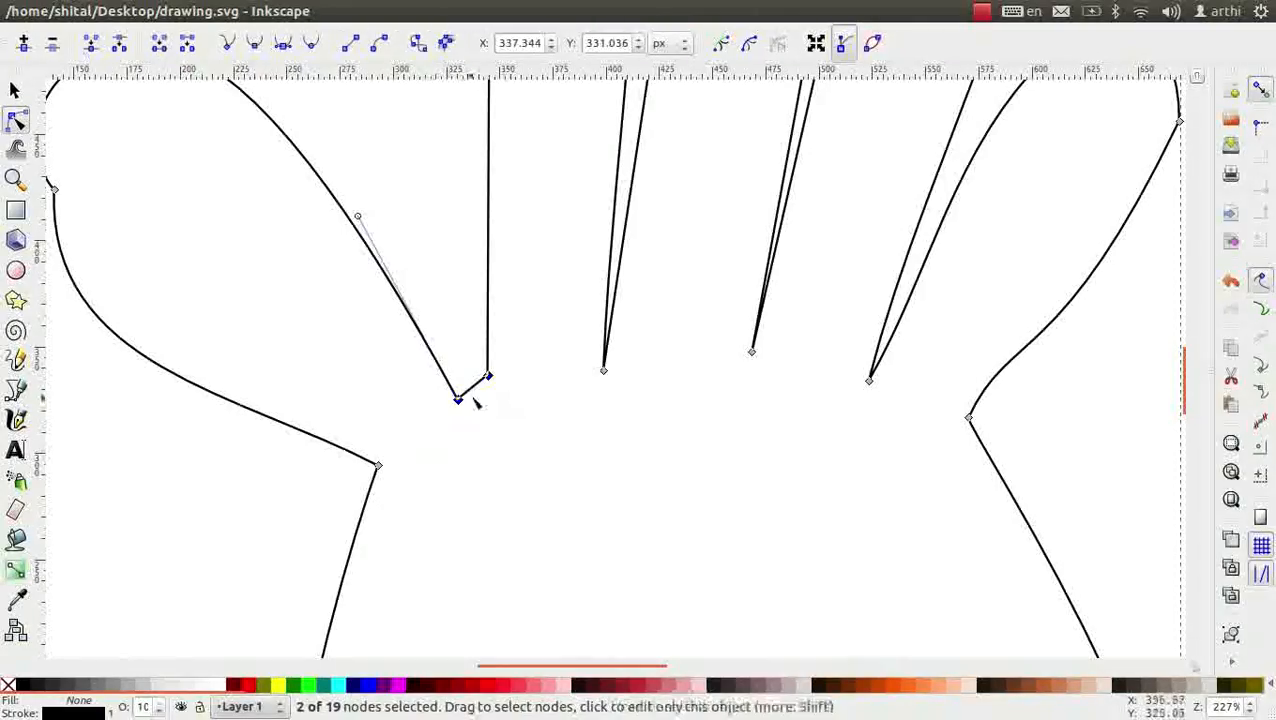
Delete the segment between the two end nodes beside the index finger, and undo the deletion.
click(187, 47)
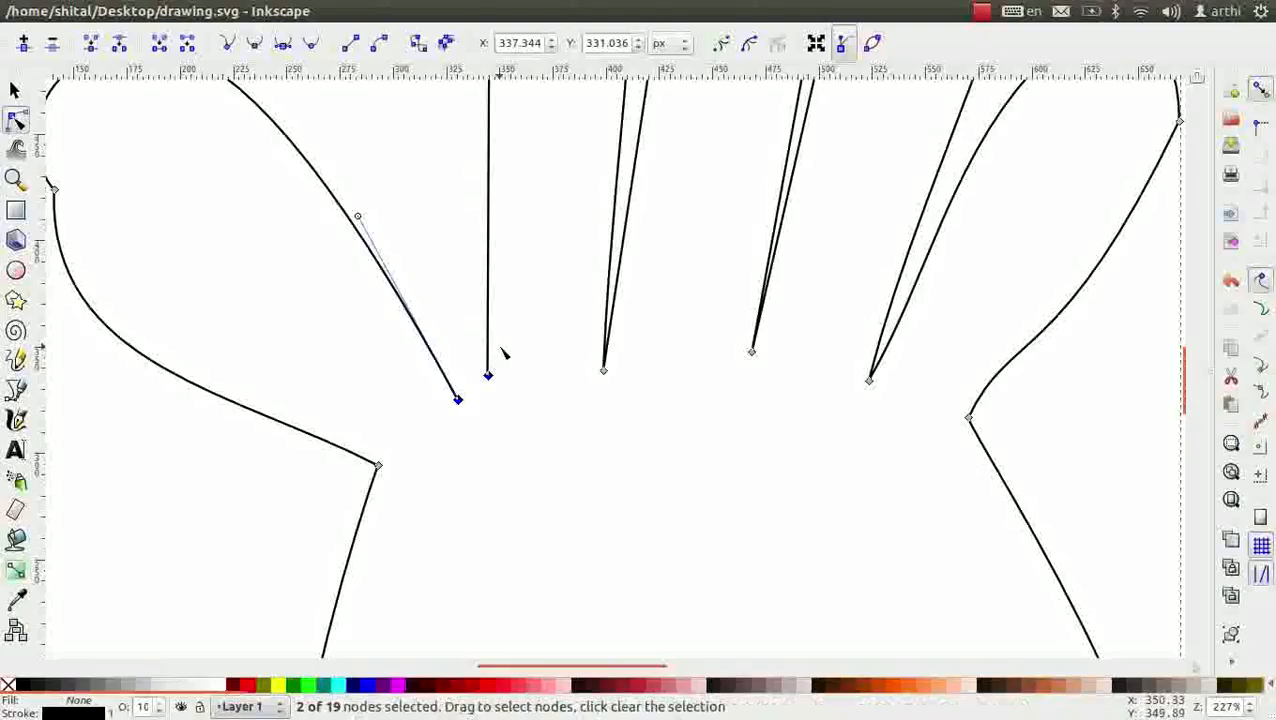
key(ctrl+z)
Move the whole hand outline off the page to leave an empty drawing area, and return to the Node tool.
key(5)
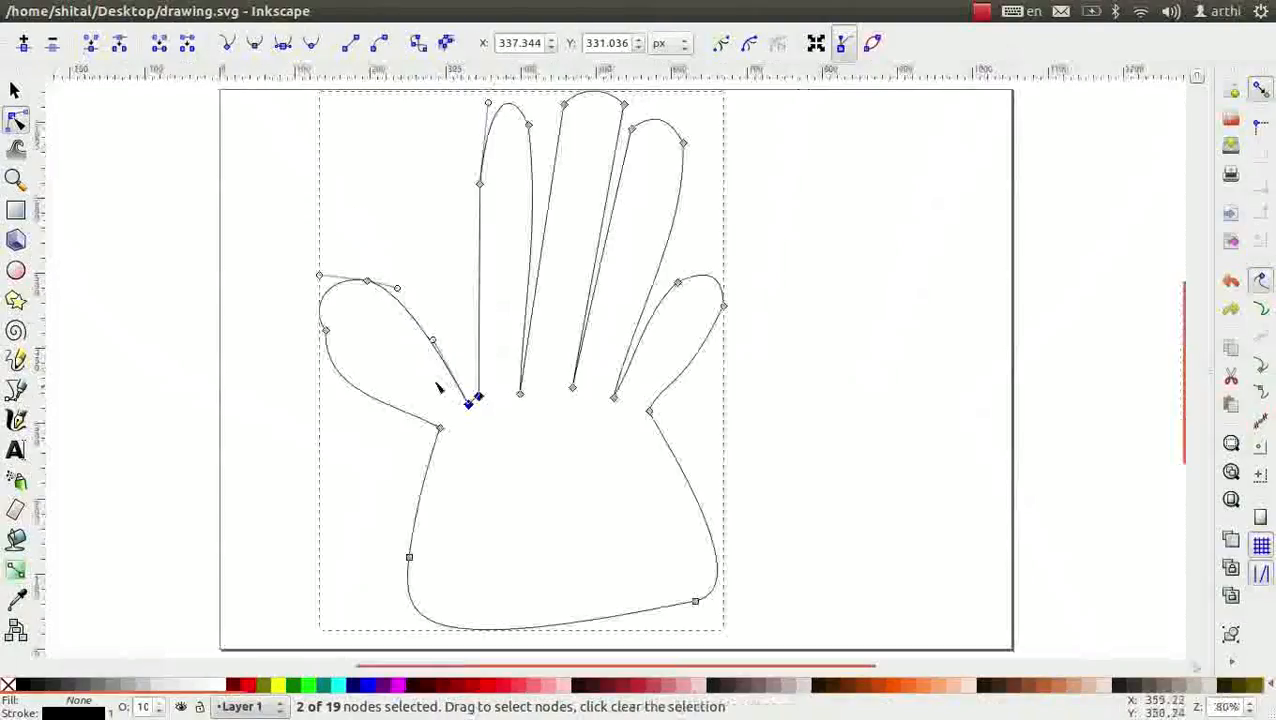
key(s)
drag(662, 424, 985, 432)
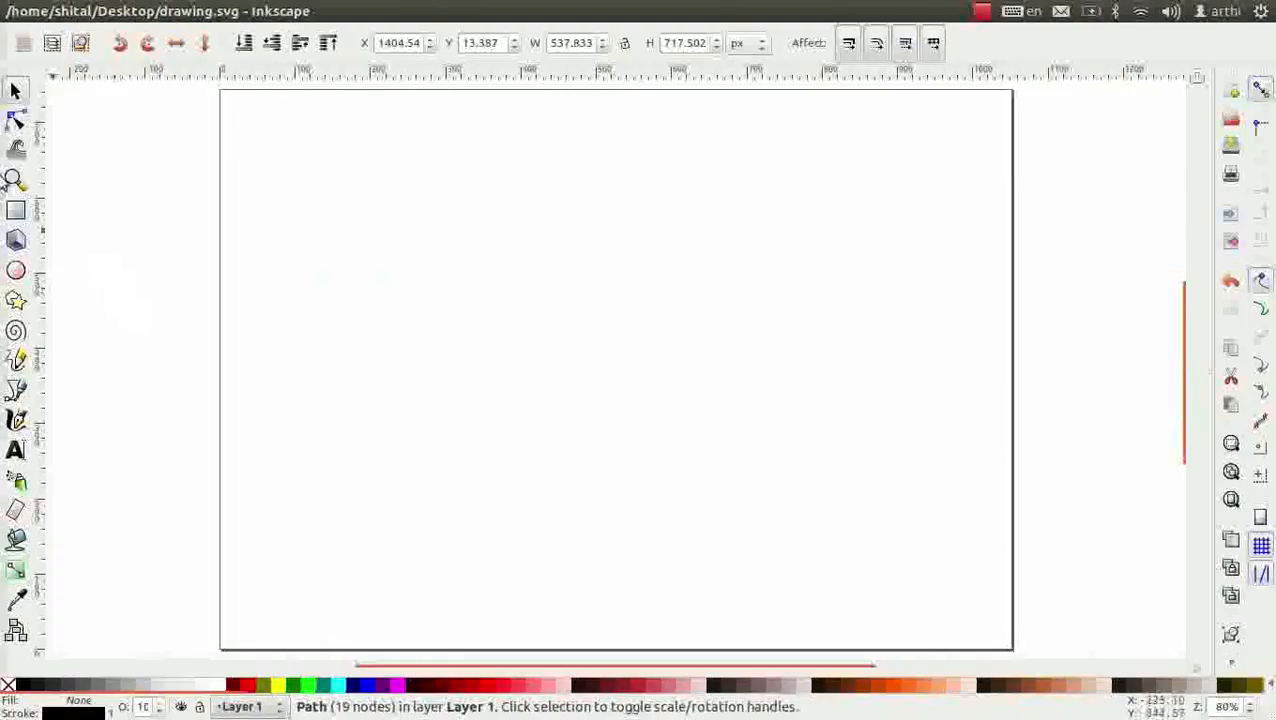
click(15, 122)
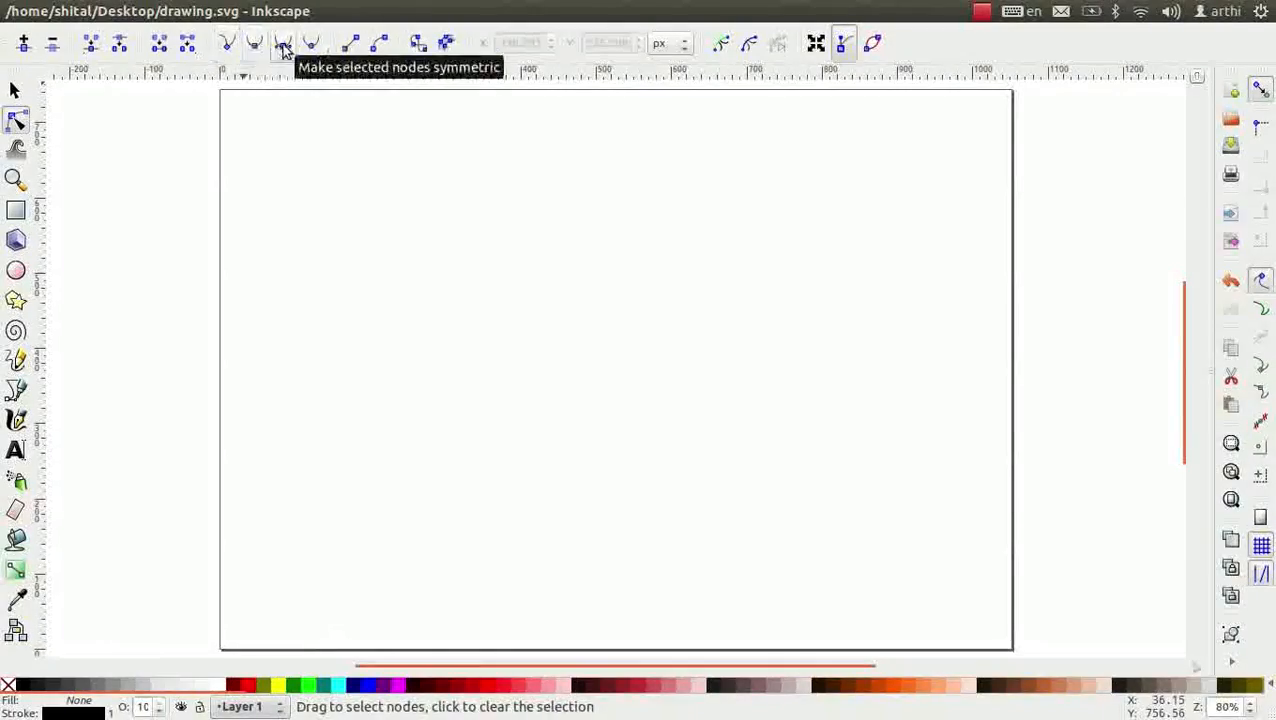
Draw an open, tall arch about 190 px wide with the Bezier tool, using one curved node at its peak.
click(16, 393)
click(449, 466)
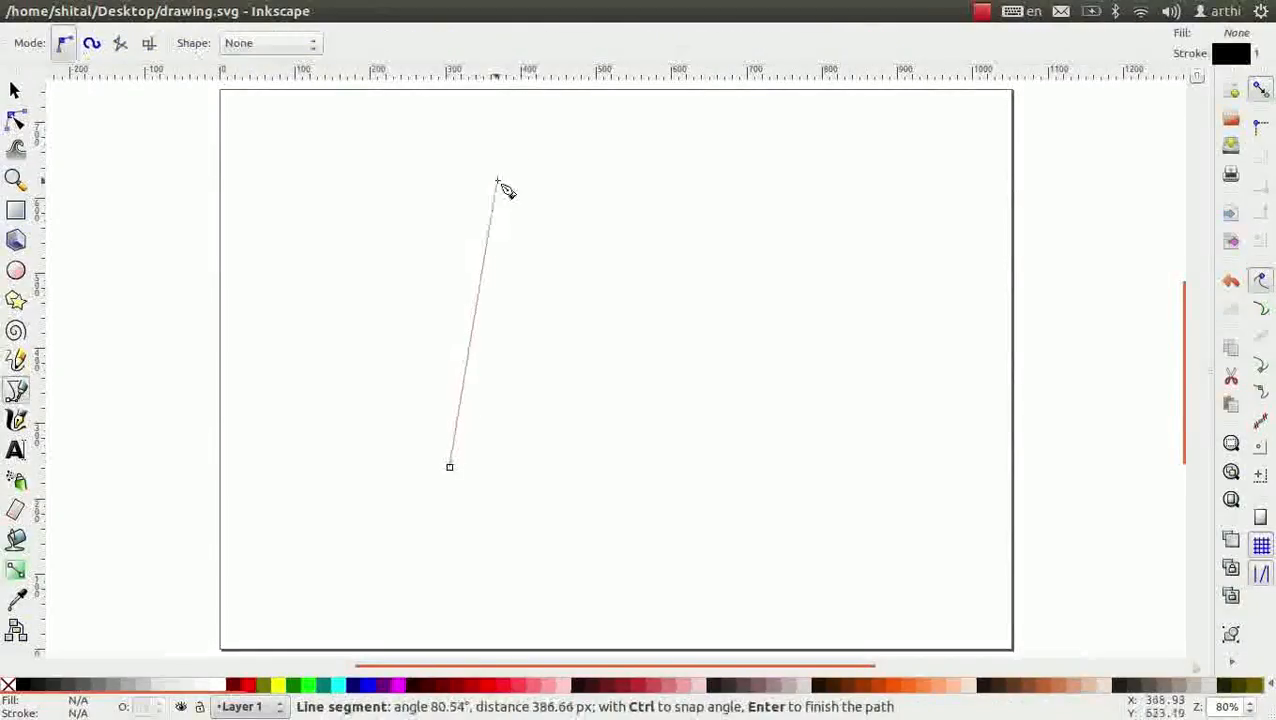
drag(512, 160, 587, 187)
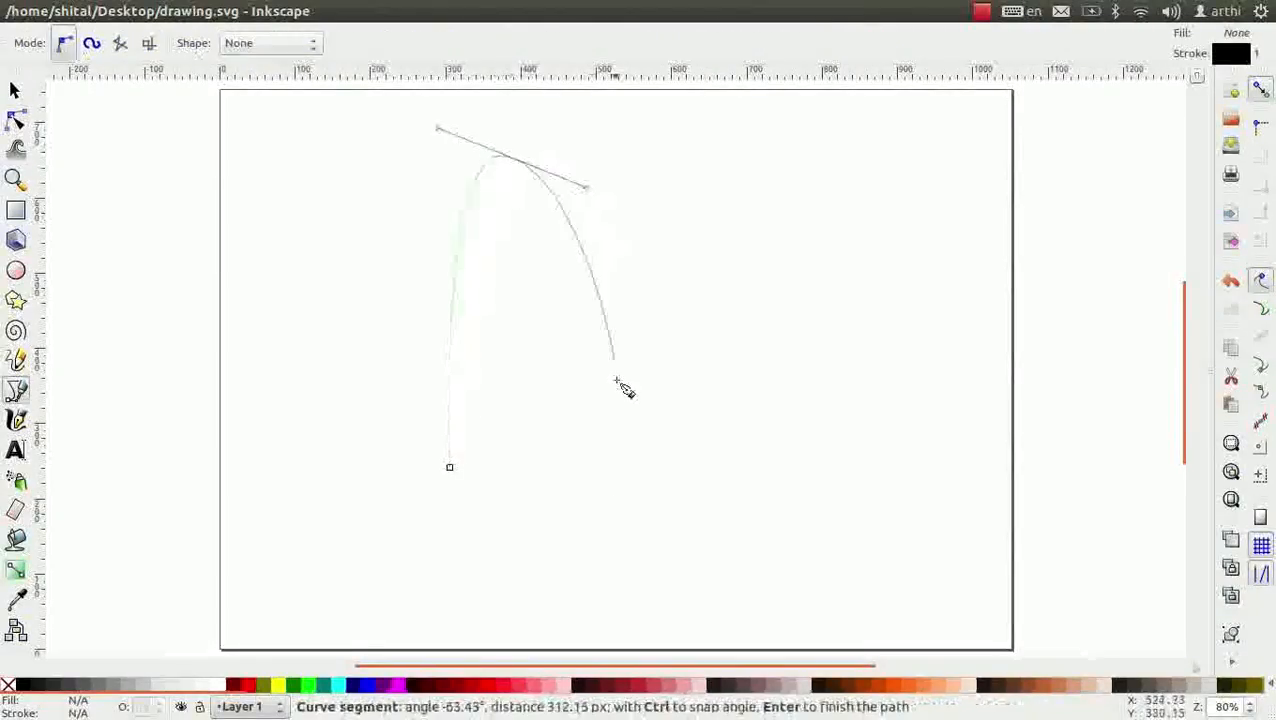
click(590, 467)
key(Return)
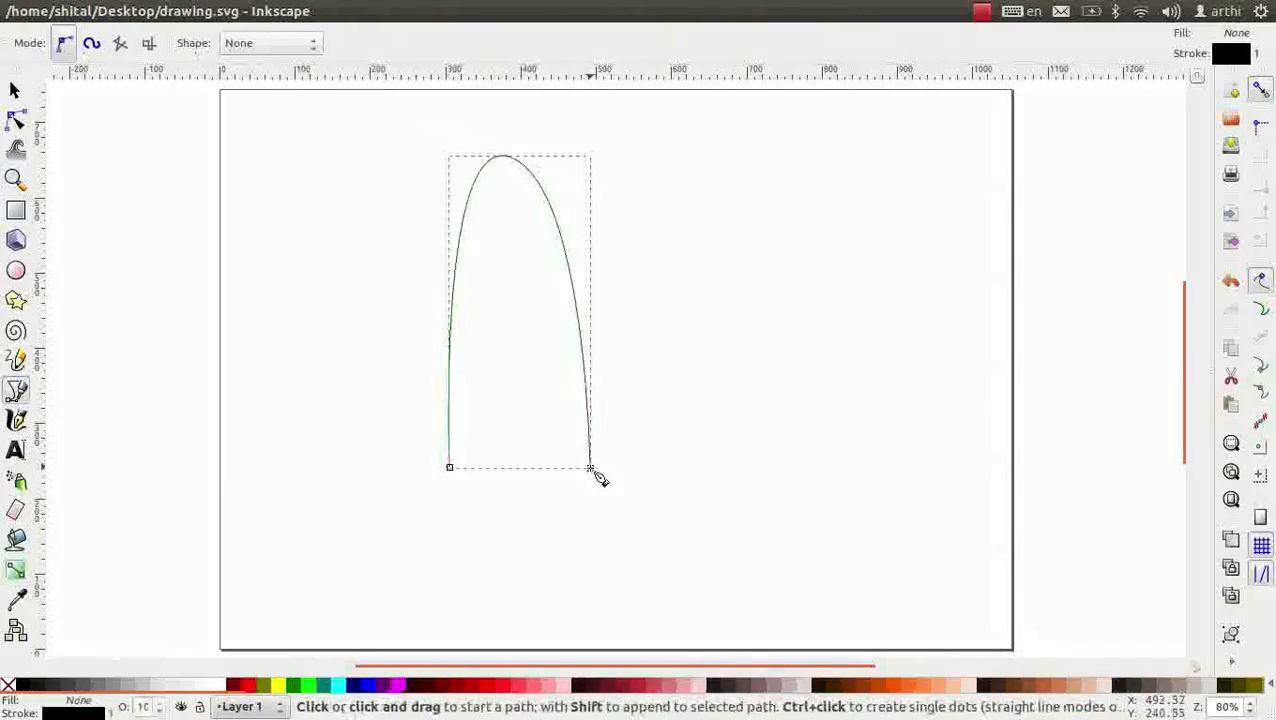
Bend the arch's cusp peak node into a notch by pulling its two handles independently upward and outward.
click(14, 120)
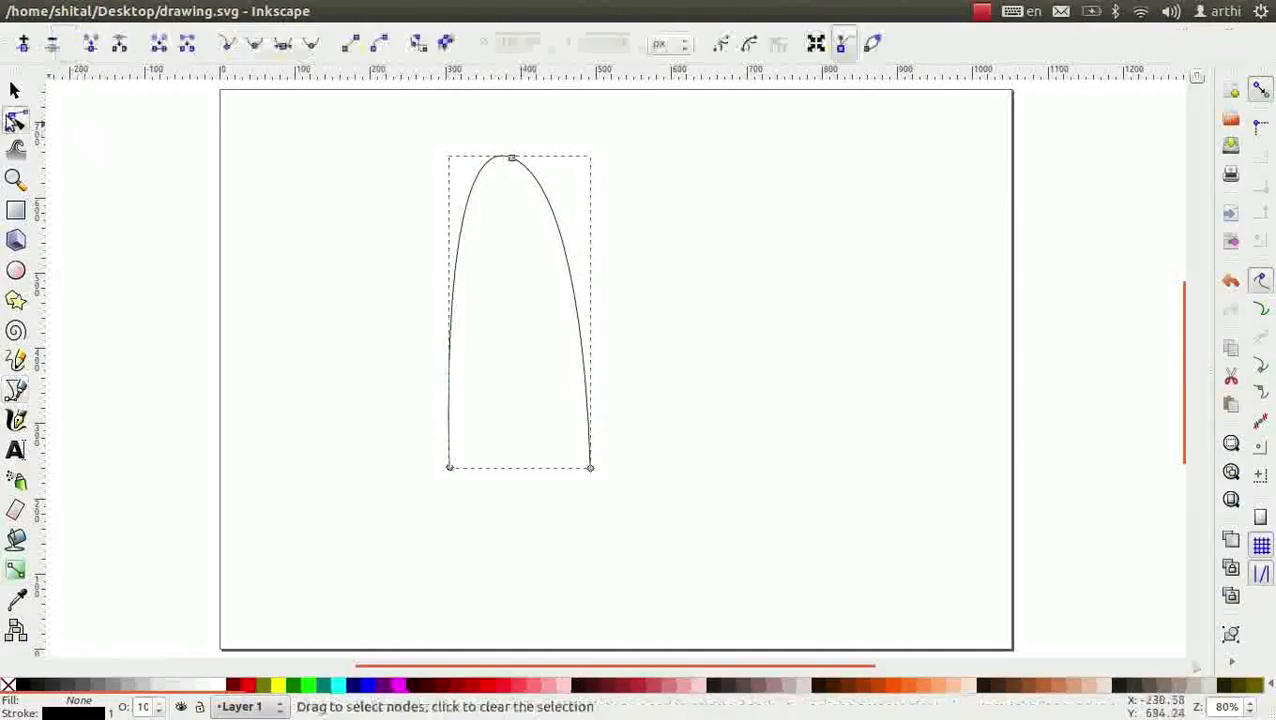
scroll(360, 153, up, 1)
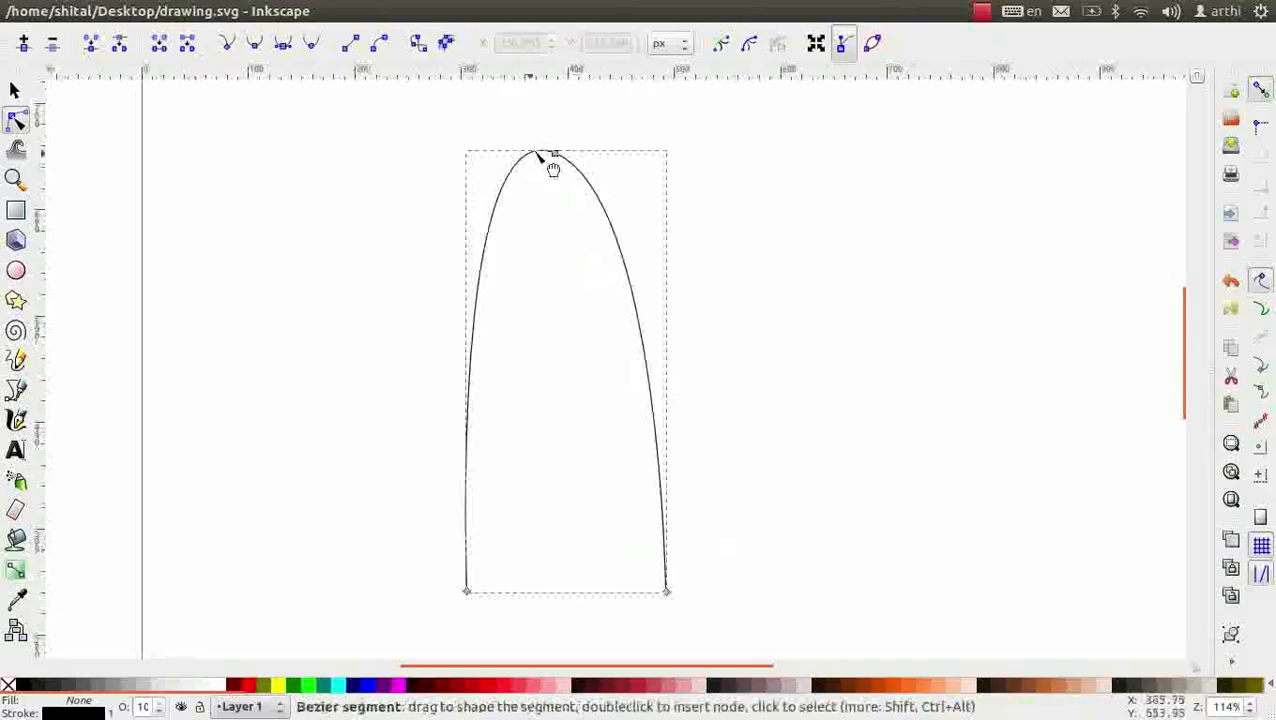
click(555, 154)
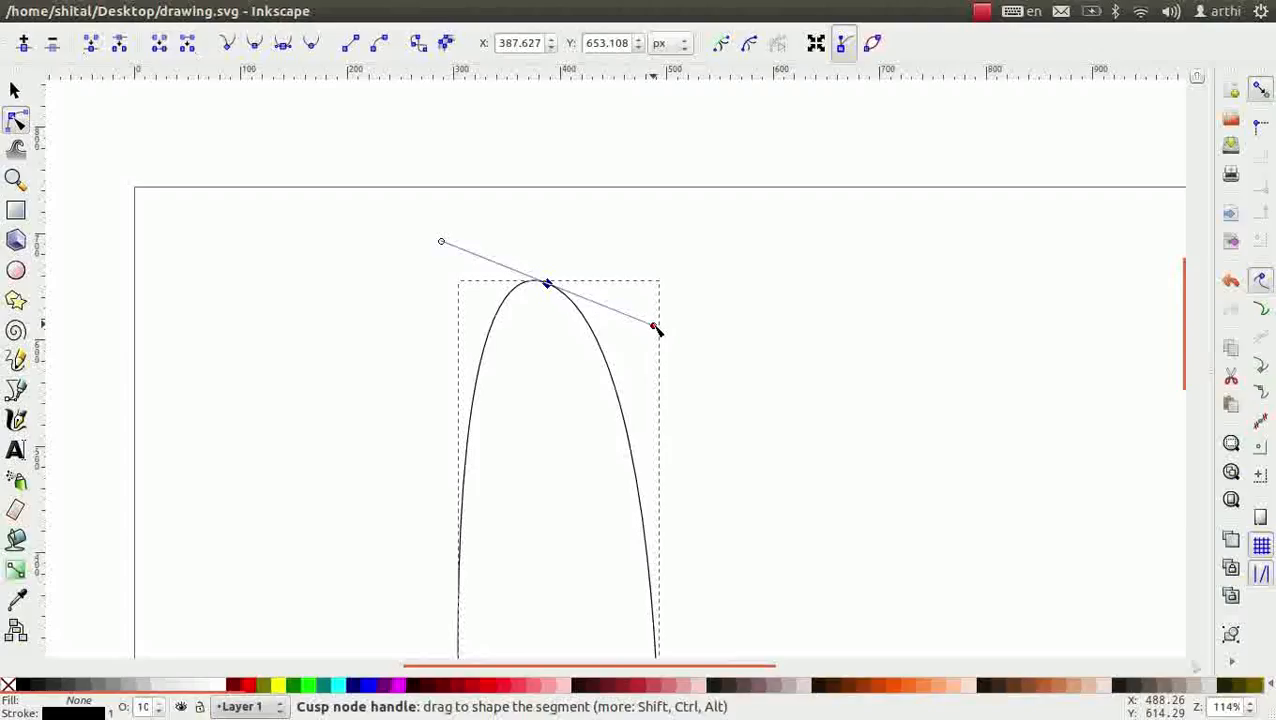
drag(656, 330, 744, 135)
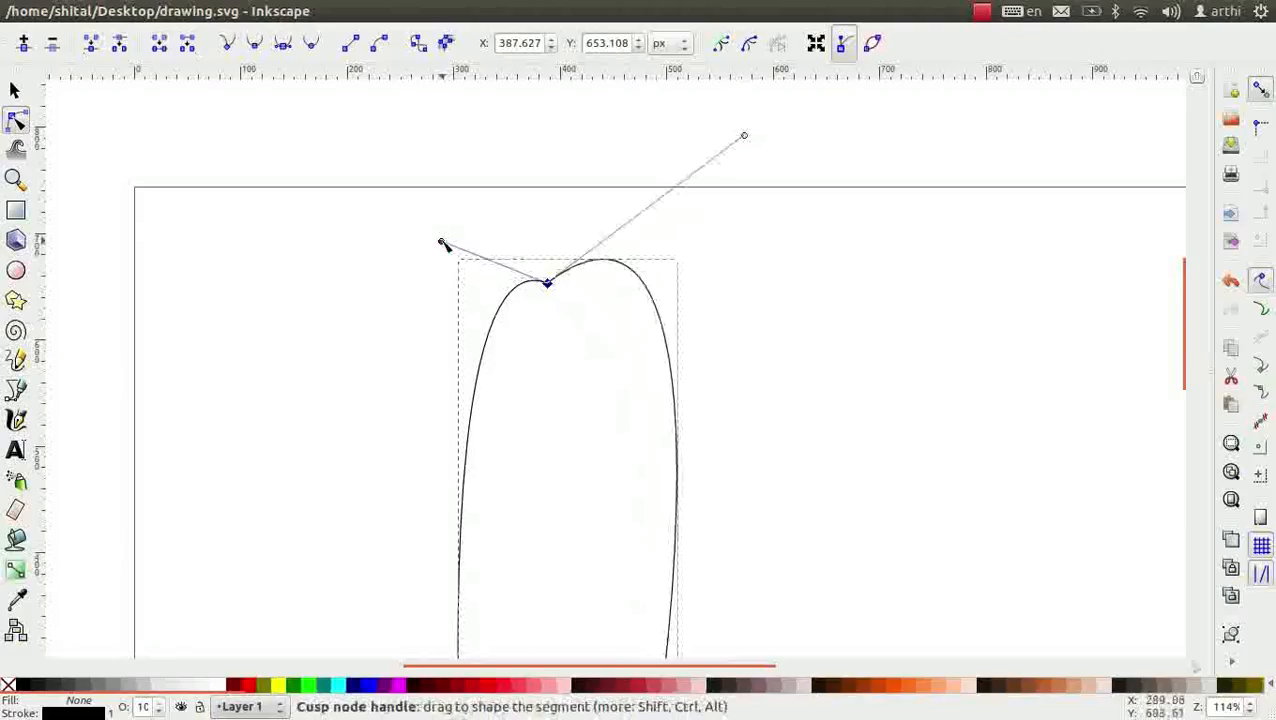
drag(444, 245, 386, 200)
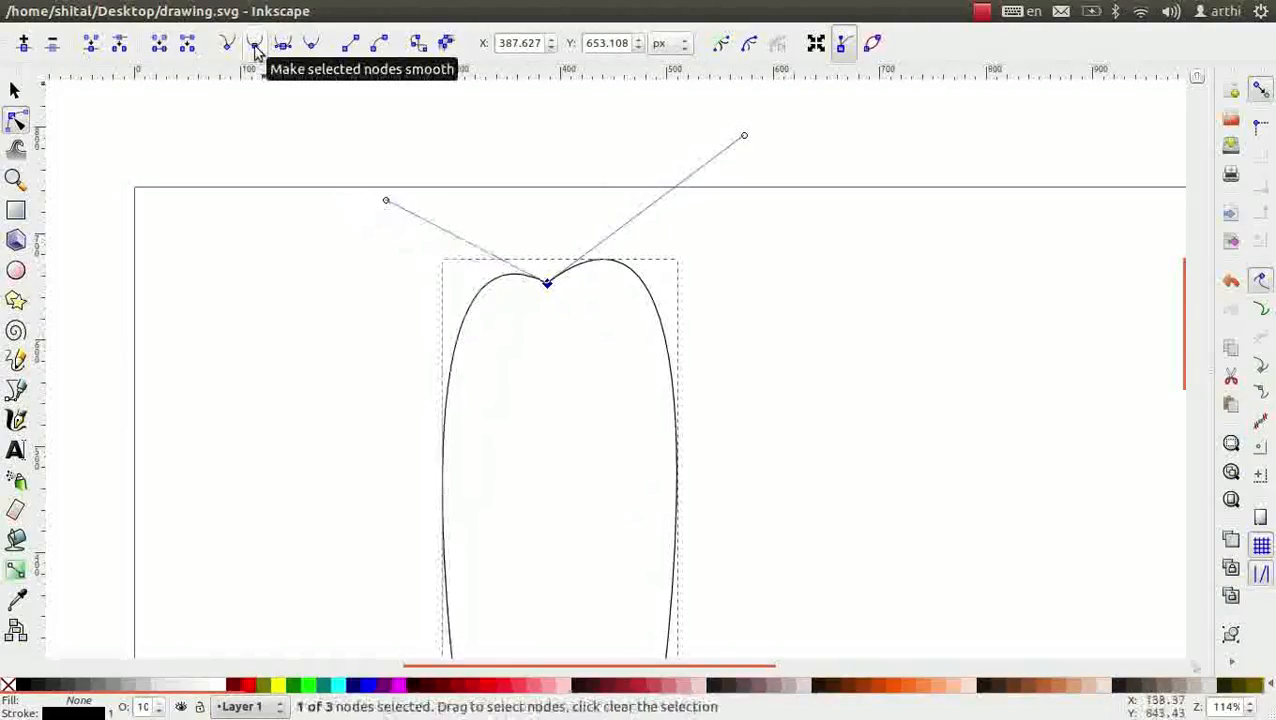
Change the arch's peak node type to smooth, to symmetric and finally to auto-smooth.
click(255, 46)
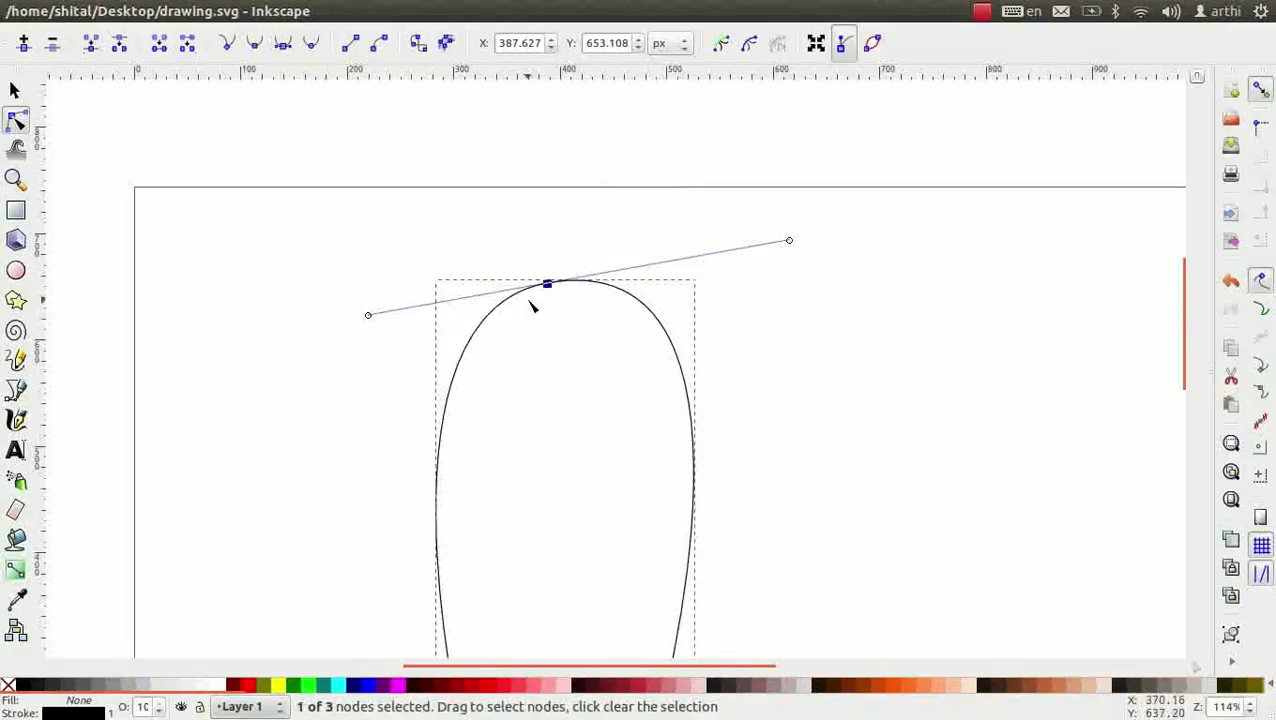
click(284, 46)
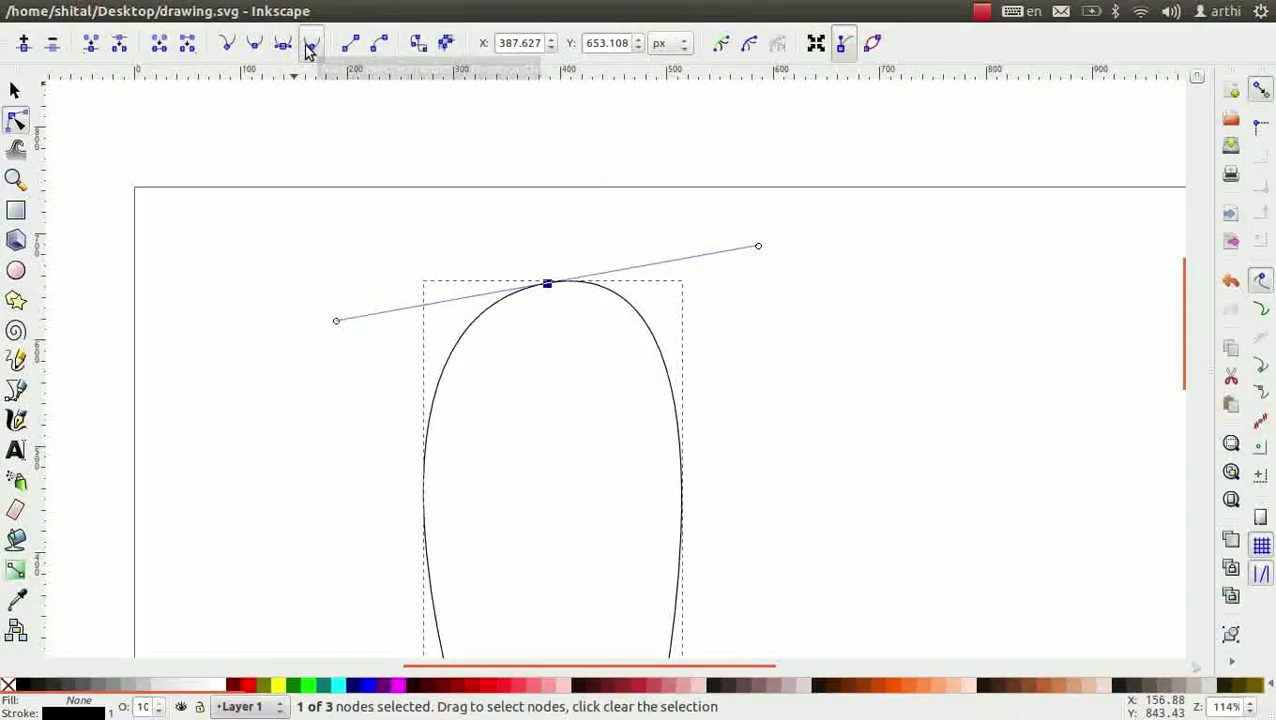
click(309, 46)
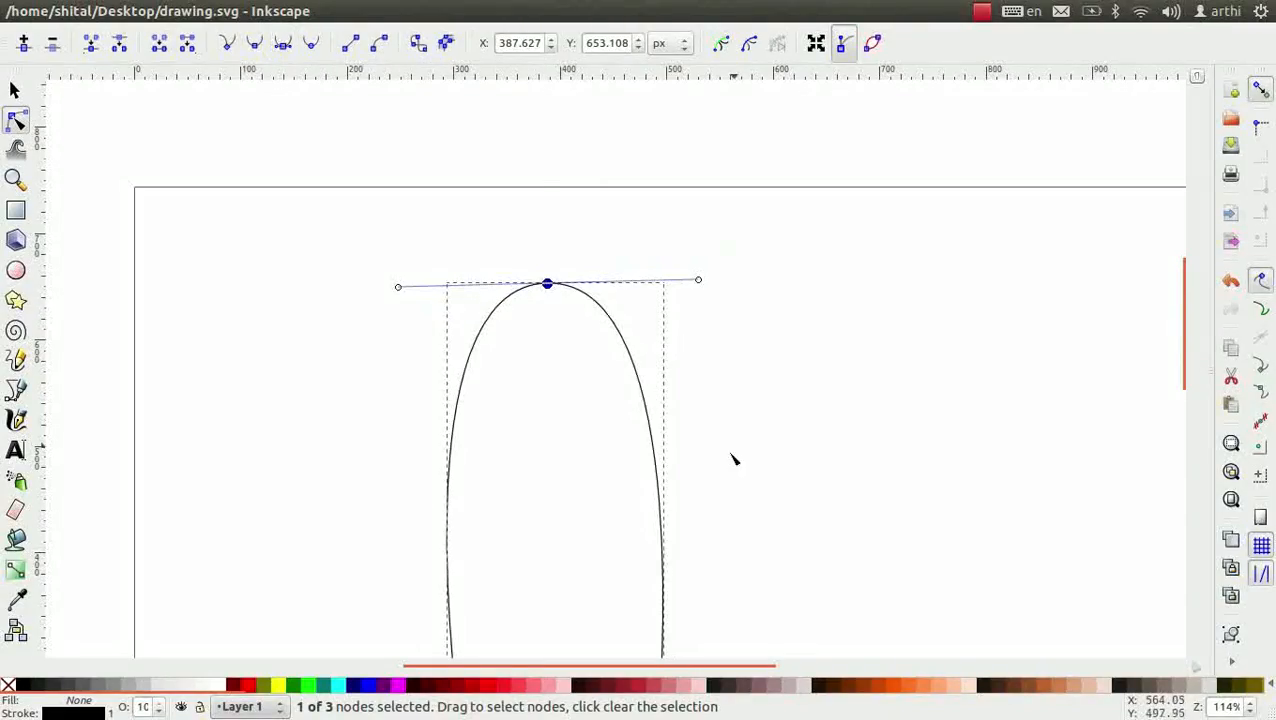
Convert the arch's left segment to a straight line and adjust the peak node's remaining handle slightly.
scroll(695, 473, down, 3)
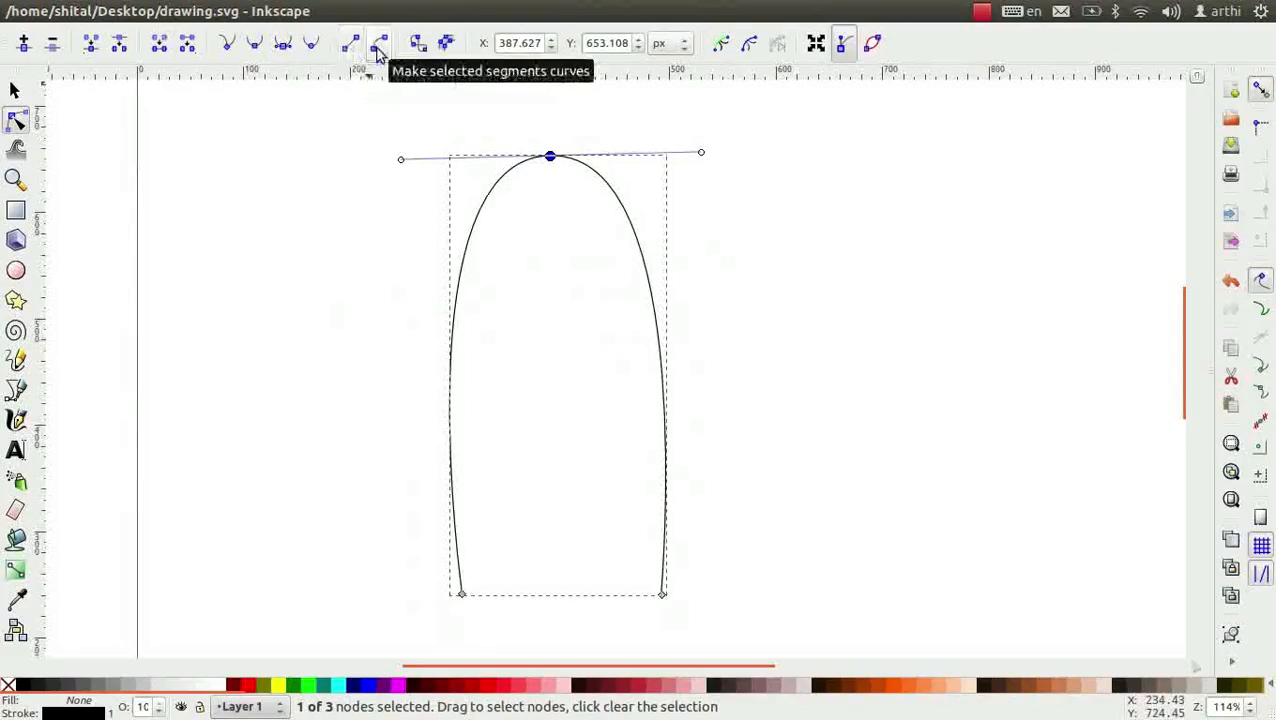
shift+click(461, 595)
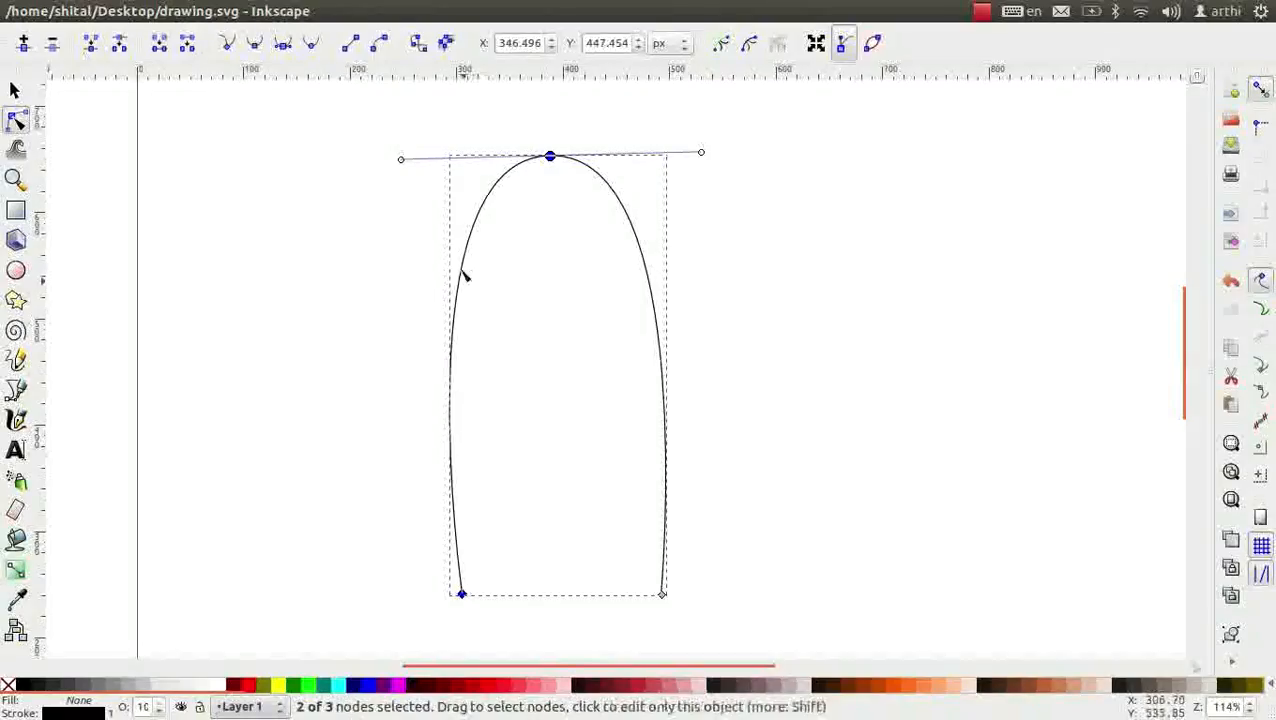
click(351, 44)
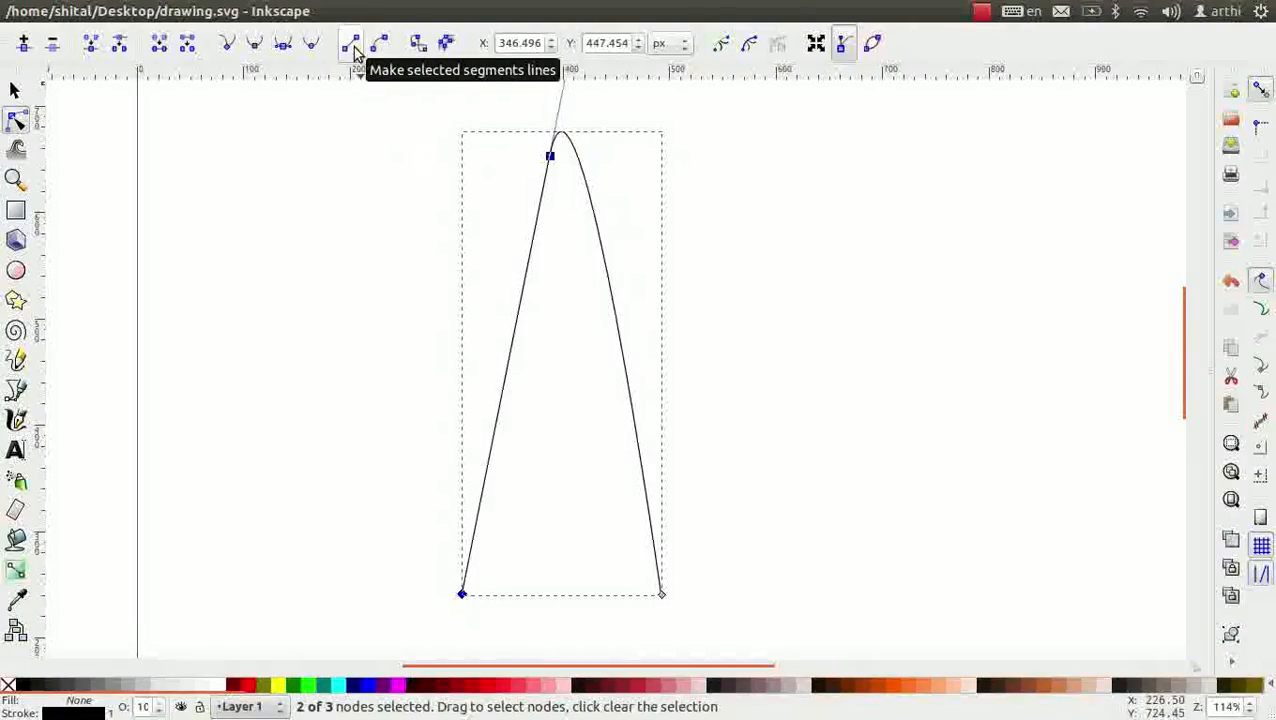
key(minus)
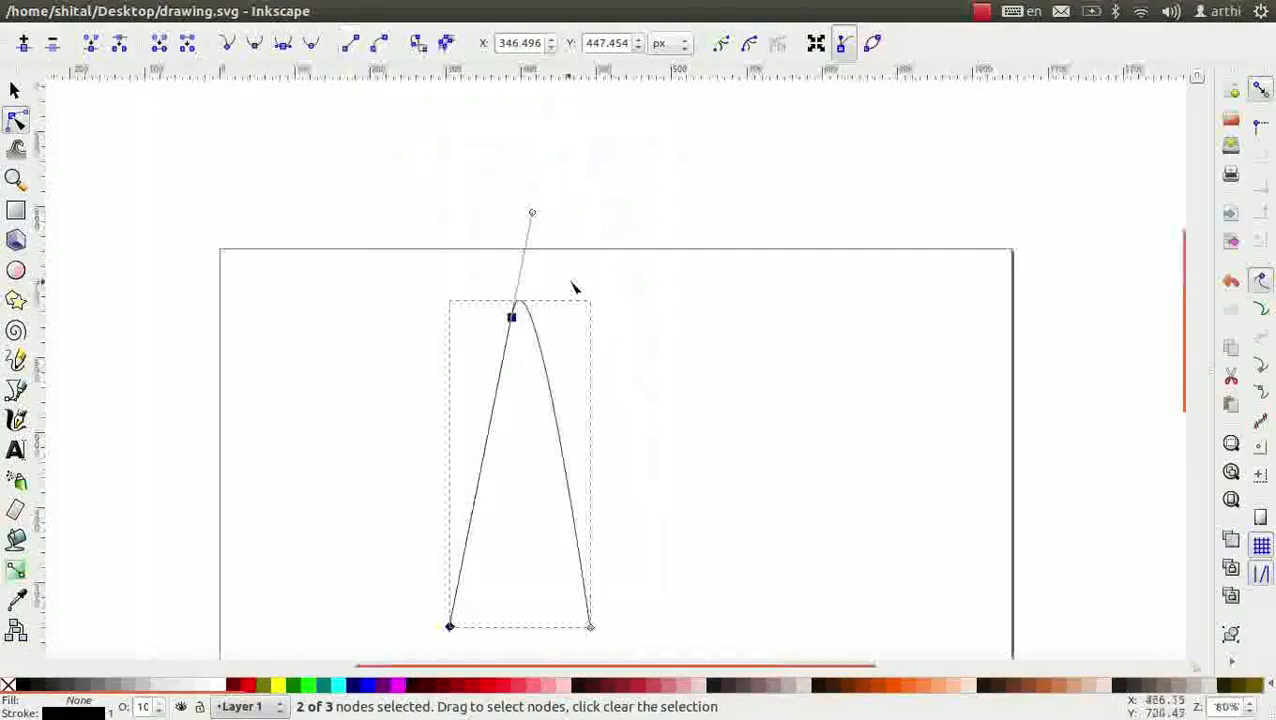
mouse_move(535, 213)
mouse_down()
mouse_move(528, 251)
mouse_move(541, 219)
mouse_move(550, 256)
mouse_move(560, 211)
mouse_move(541, 296)
mouse_move(558, 224)
mouse_up()
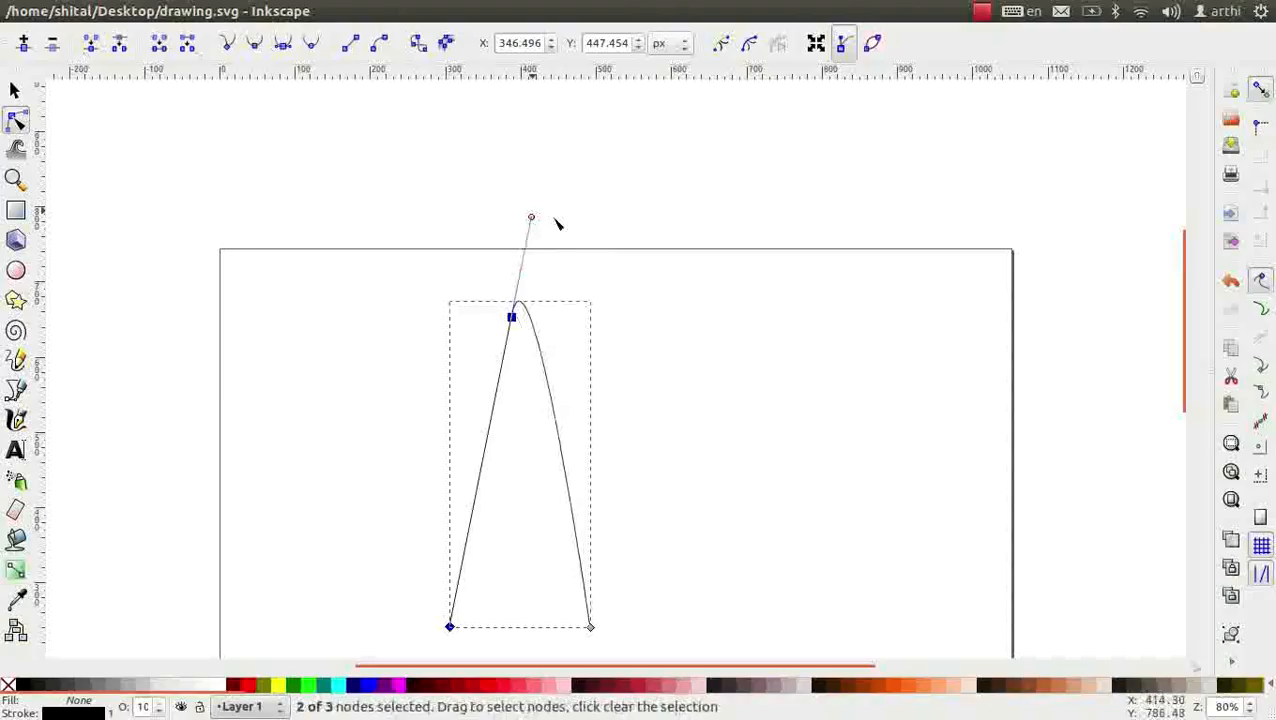
Convert the arch's straight left side back to a curve and reshape it with the handles at both ends.
click(377, 46)
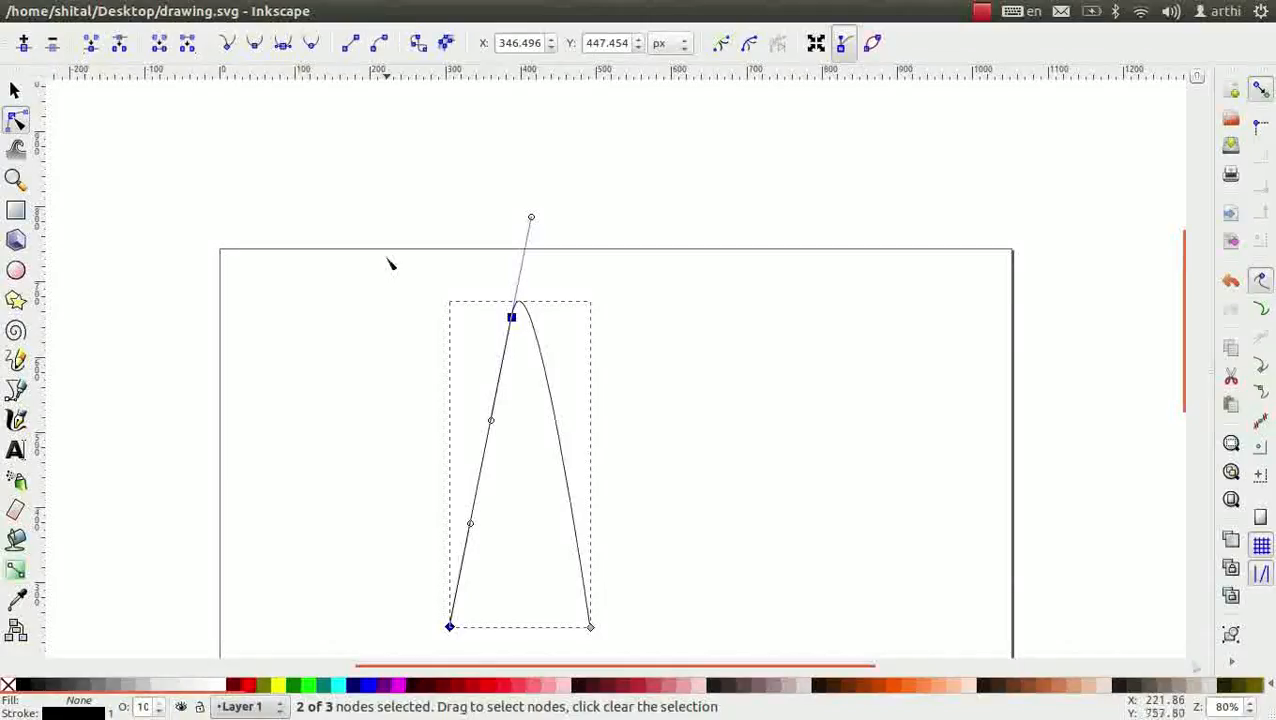
drag(491, 421, 403, 353)
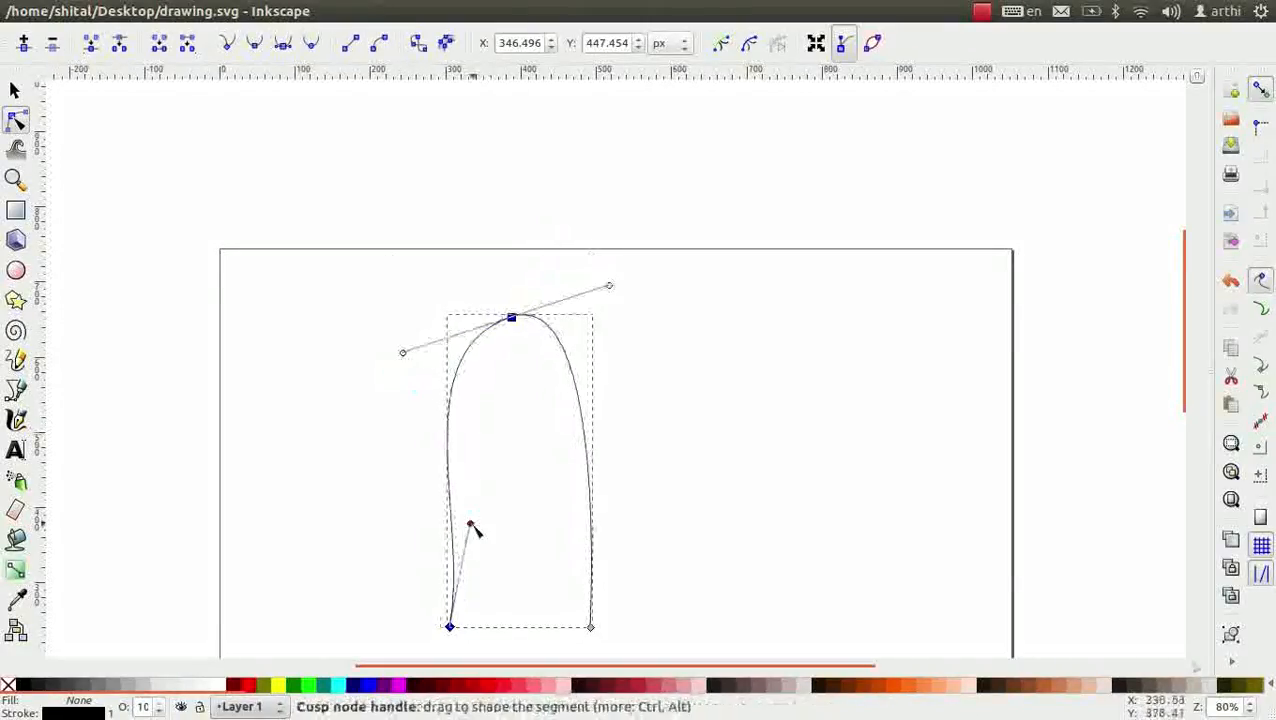
mouse_move(470, 523)
mouse_down()
mouse_move(383, 555)
mouse_move(484, 543)
mouse_up()
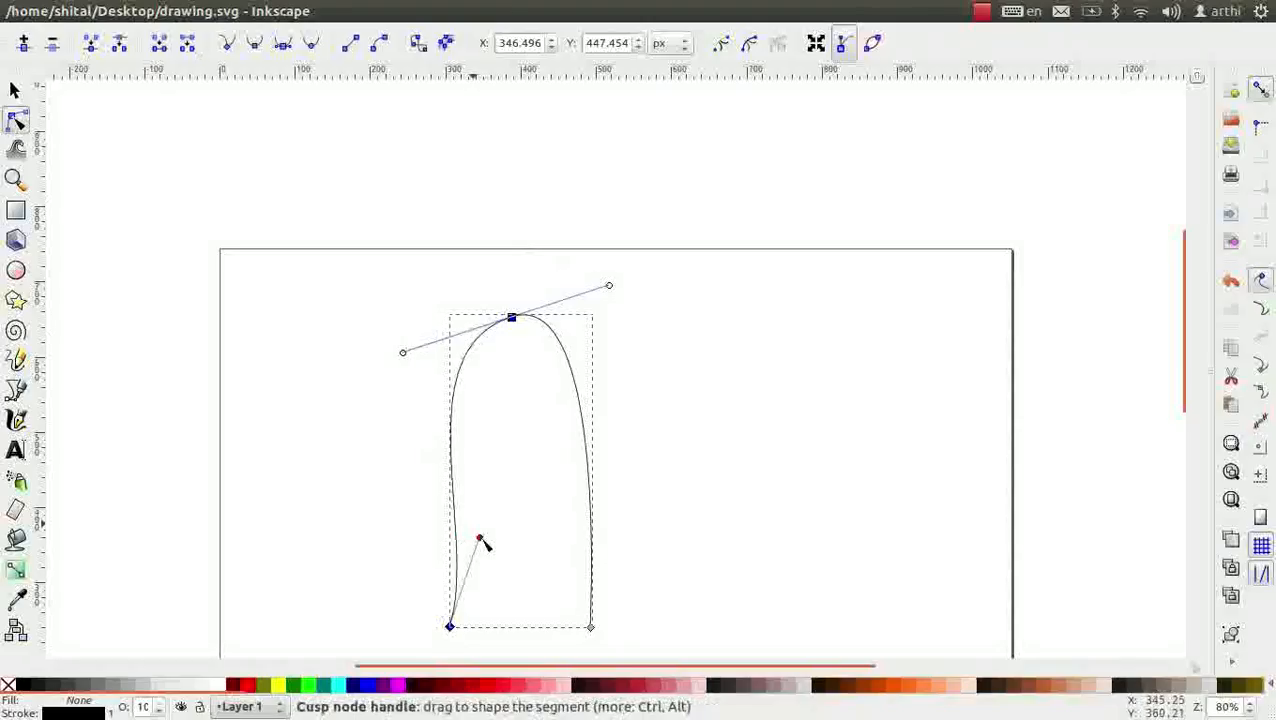
Convert the arch object to a path, and convert its stroke to a path.
click(418, 44)
click(447, 45)
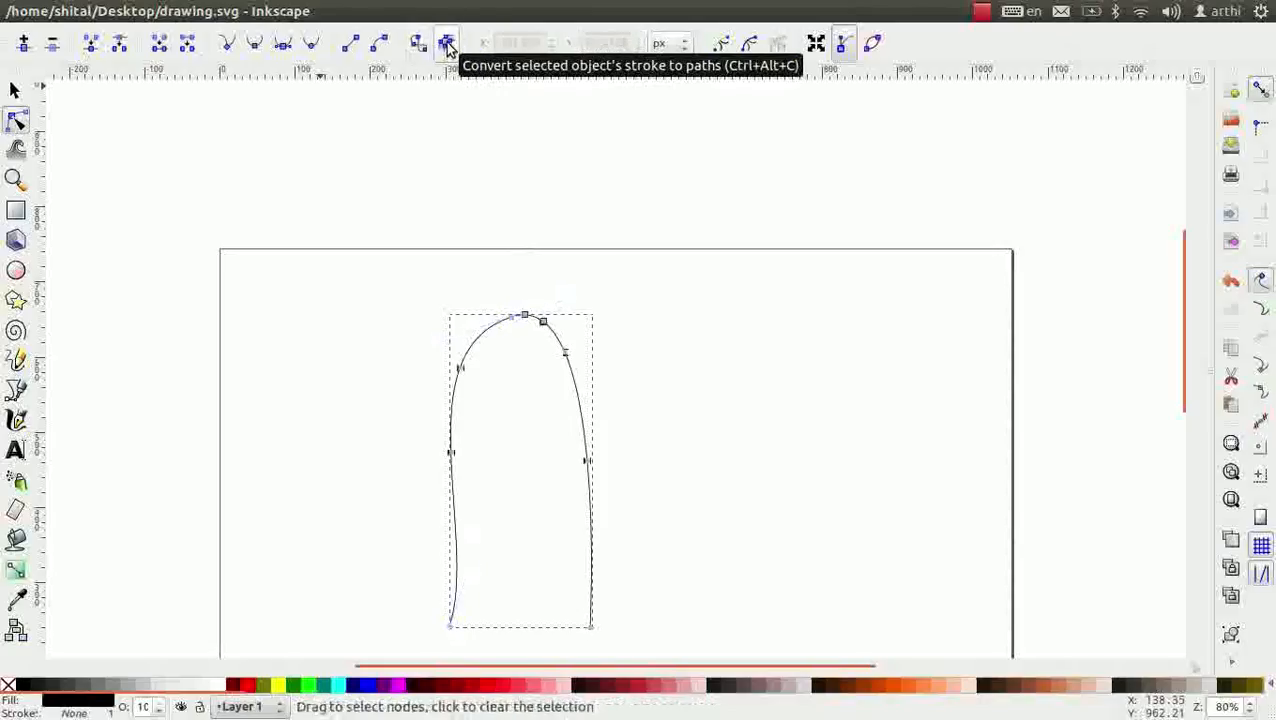
Thicken parts of the arch's outline by moving nodes outward on its right side, peak and left side.
drag(600, 472, 586, 275)
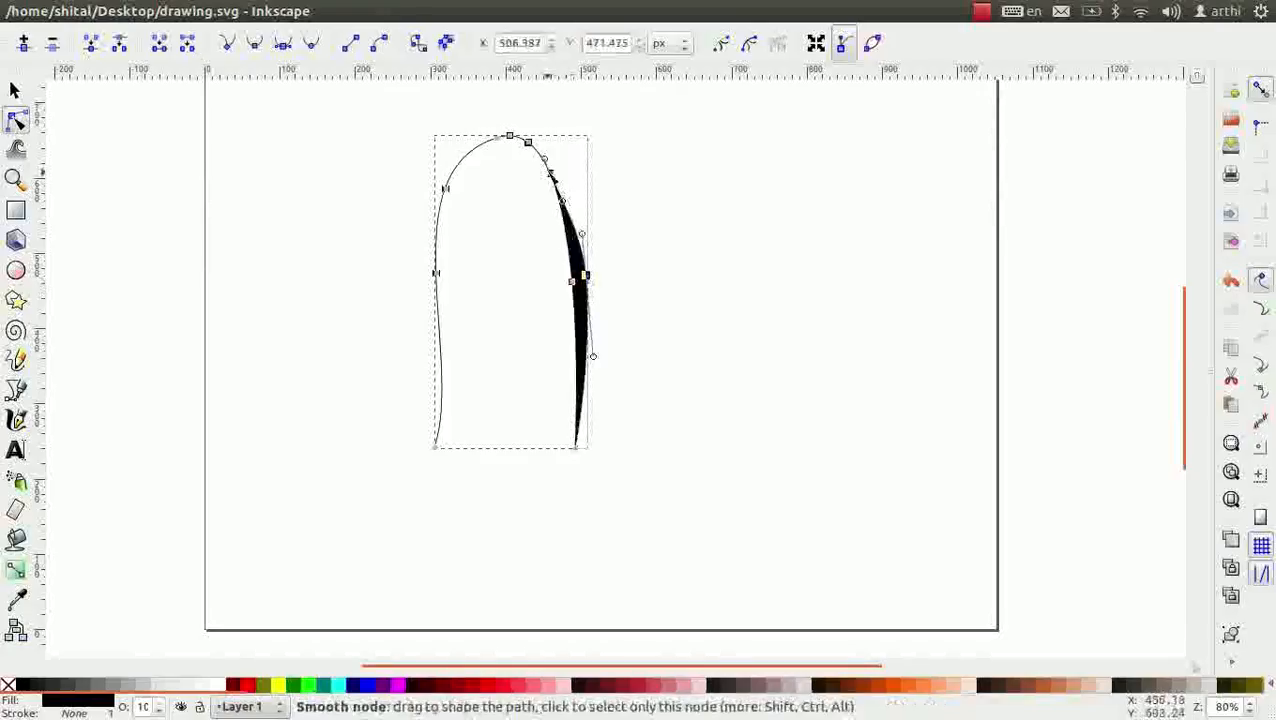
drag(550, 174, 512, 124)
drag(445, 189, 422, 195)
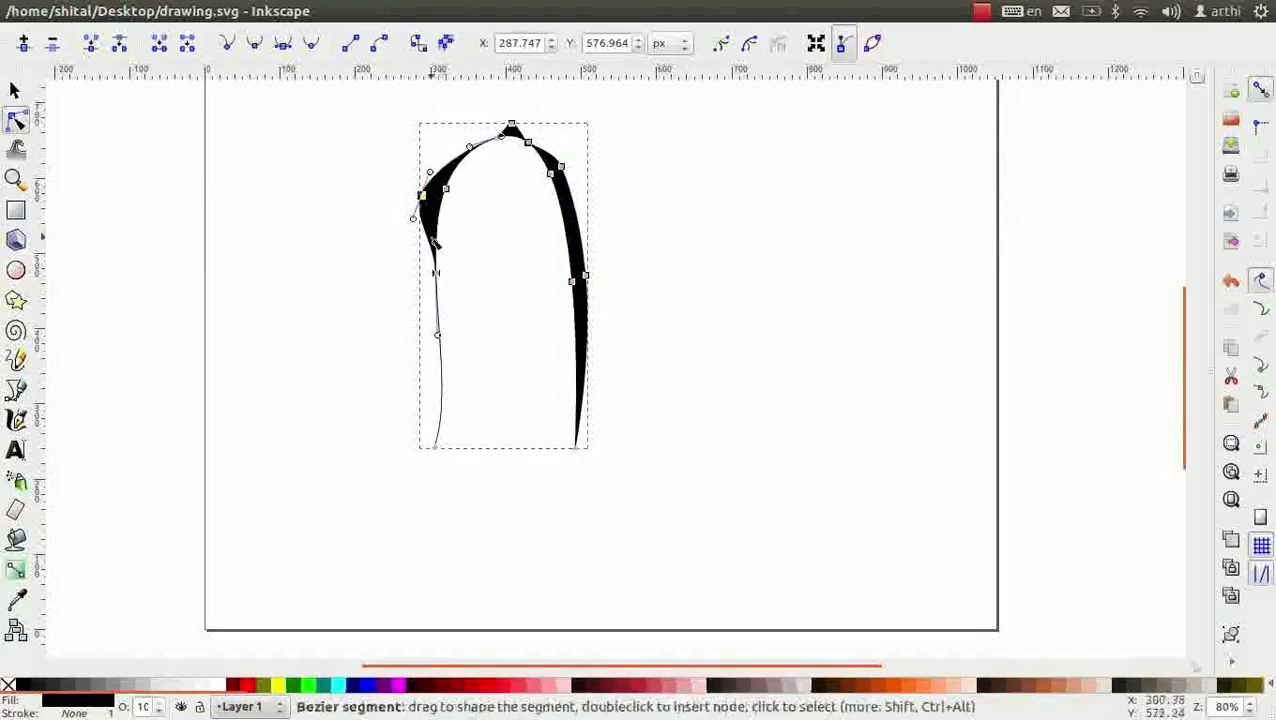
drag(435, 273, 421, 283)
scroll(507, 236, up, 1)
drag(507, 236, 526, 322)
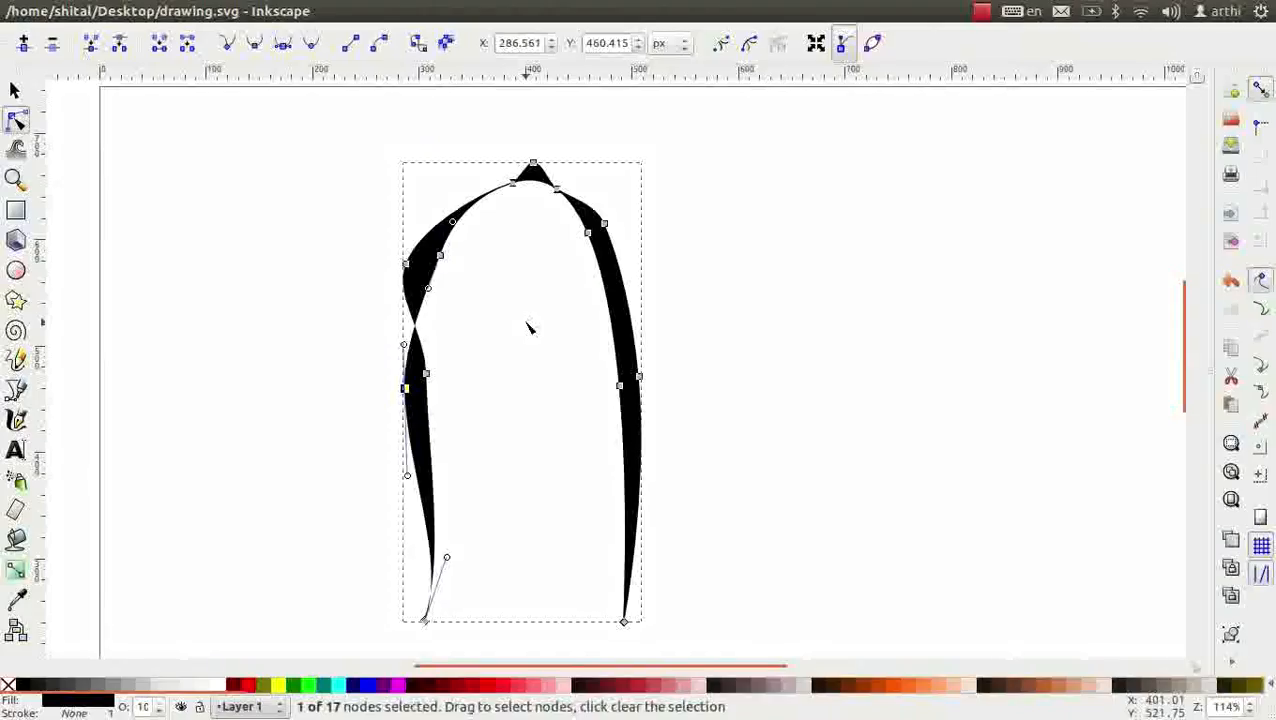
Shift the selected node on the arch's lower left side to X 253.861 px and Y 422.815 px.
click(552, 39)
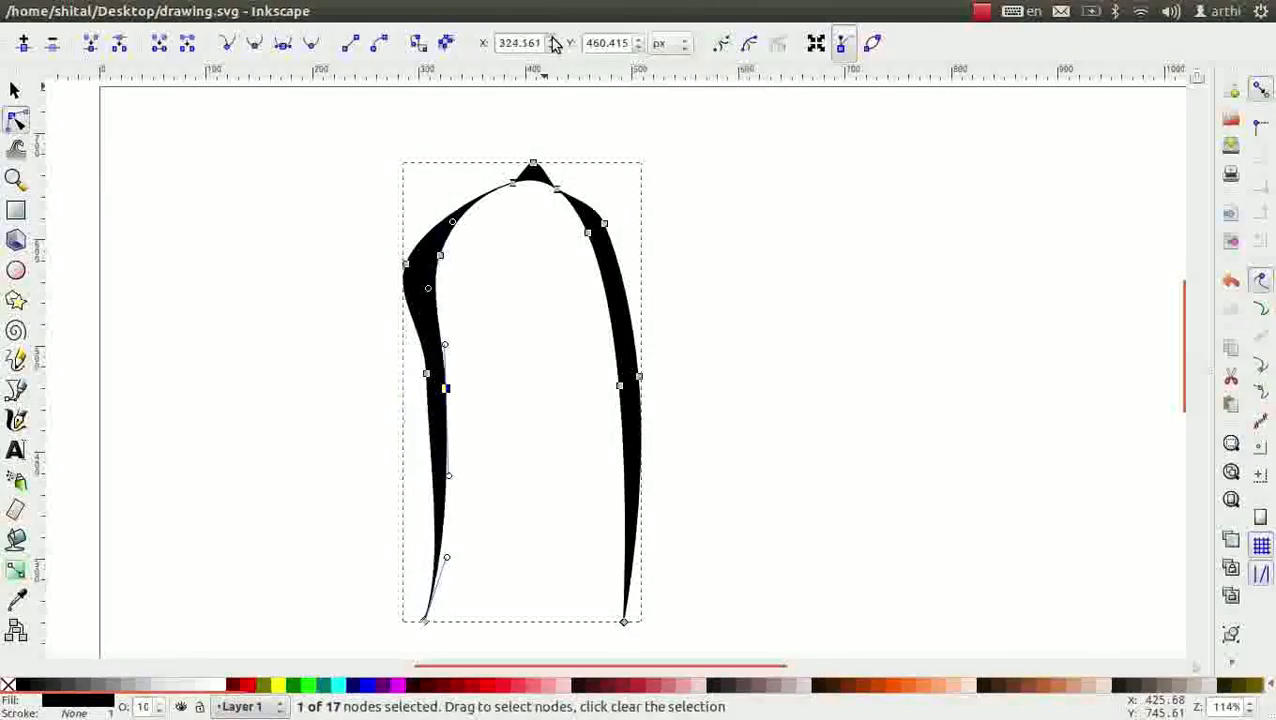
click(551, 48)
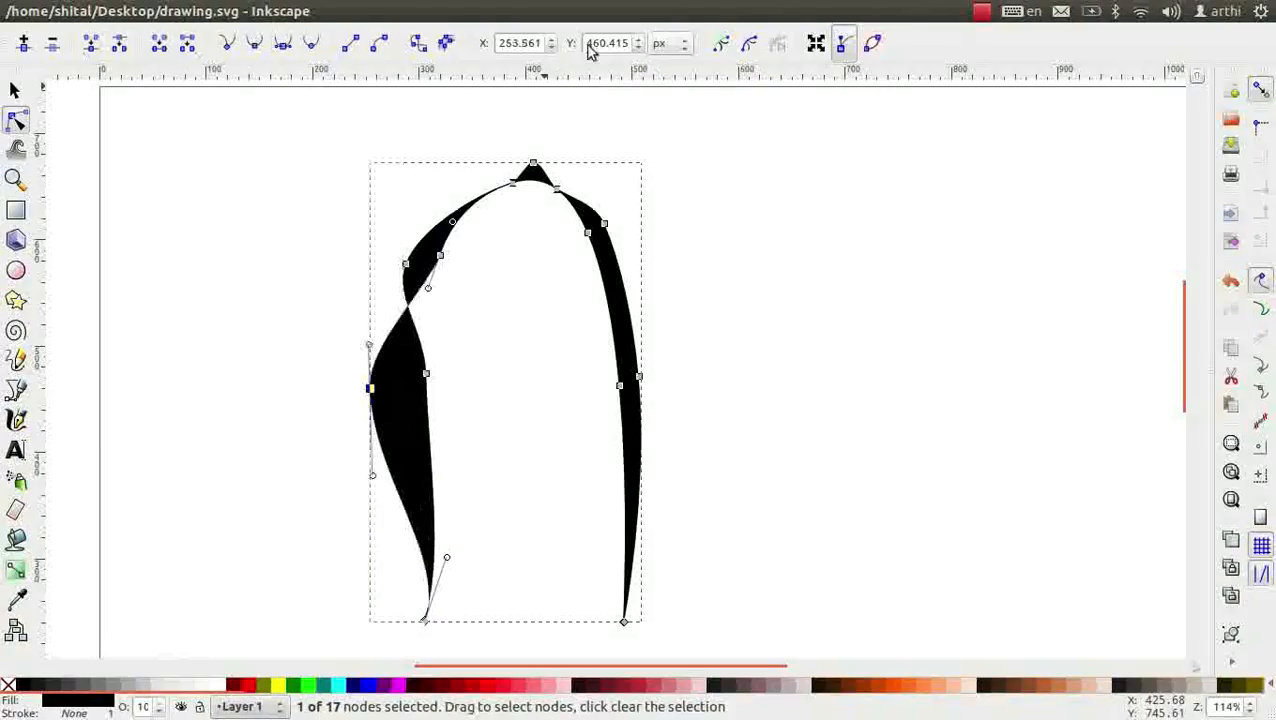
click(638, 38)
click(639, 48)
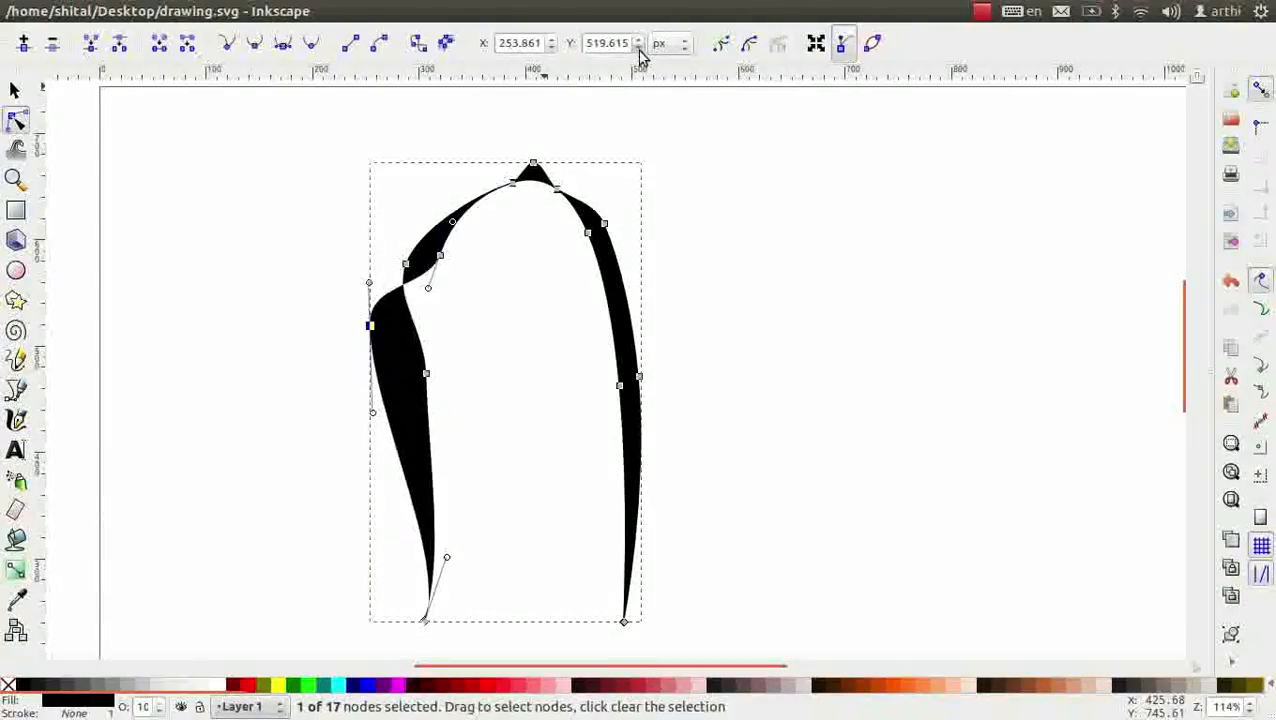
click(640, 49)
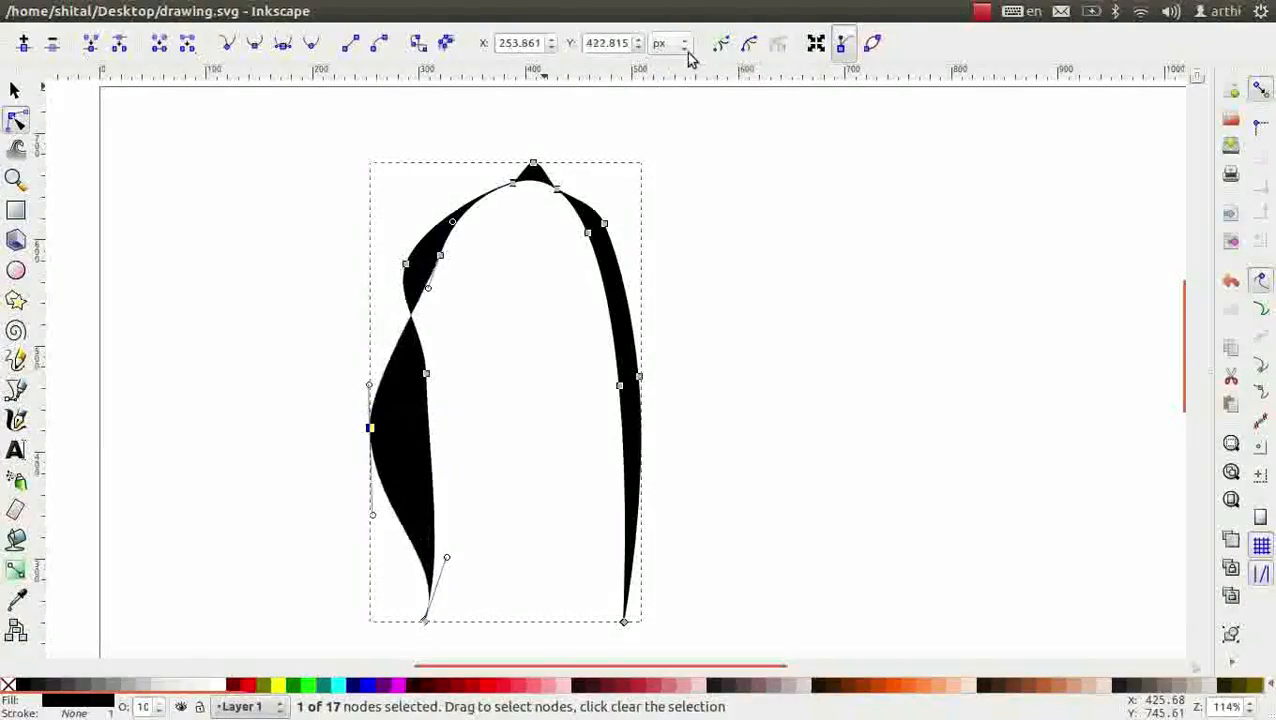